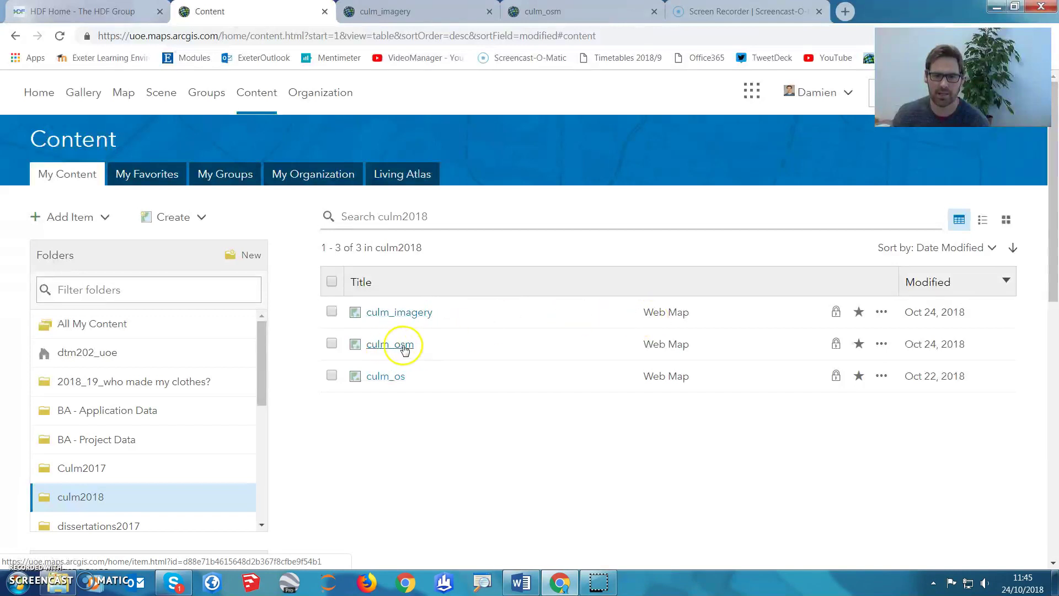
Examine the pop-ups of the red 1998 channel area and the field photo point on the culm_imagery map
left_click(401, 12)
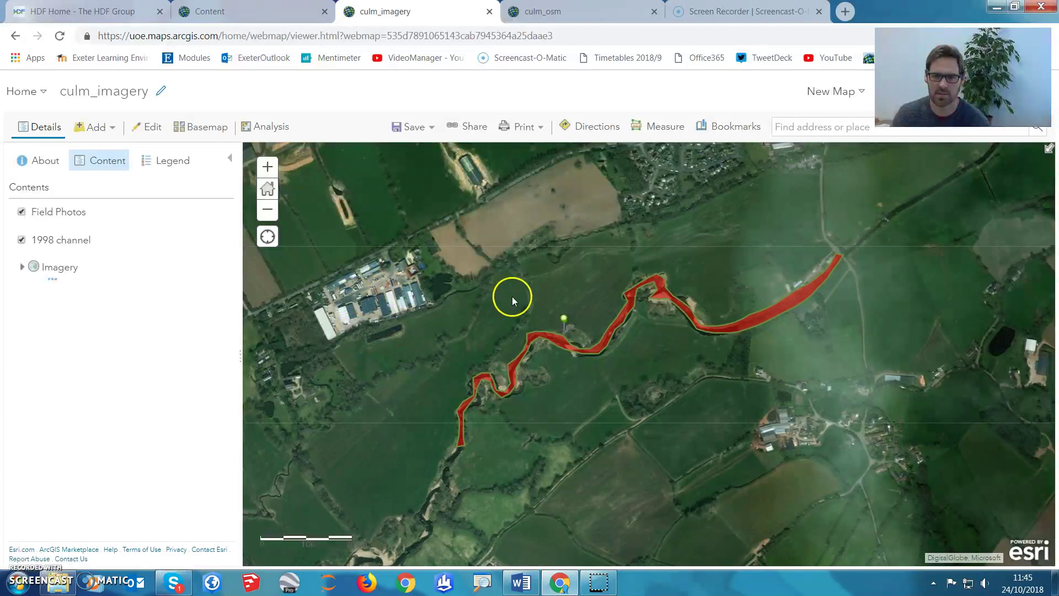
left_click(778, 308)
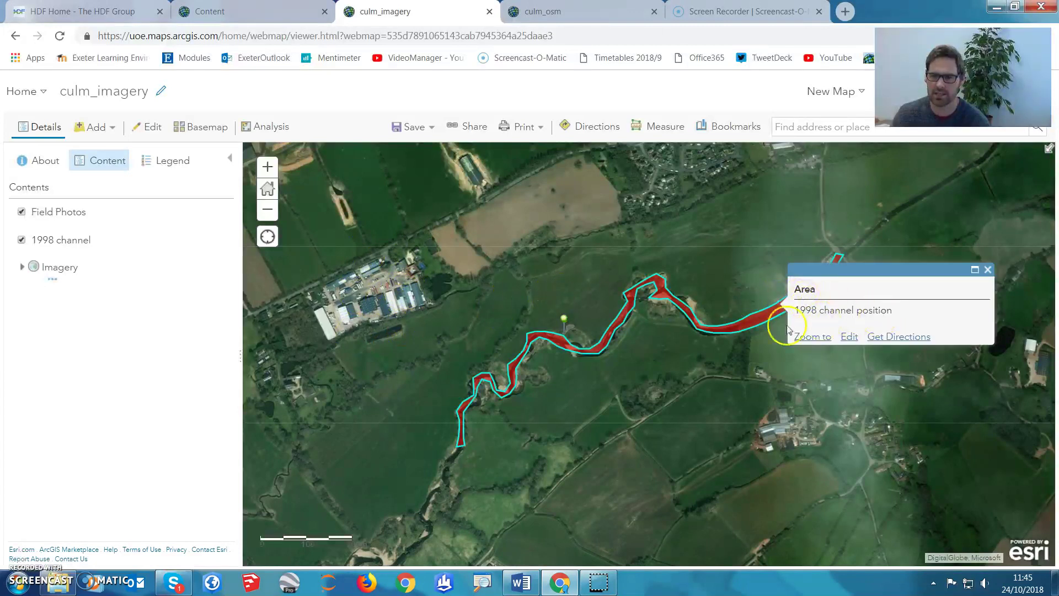
left_click(564, 320)
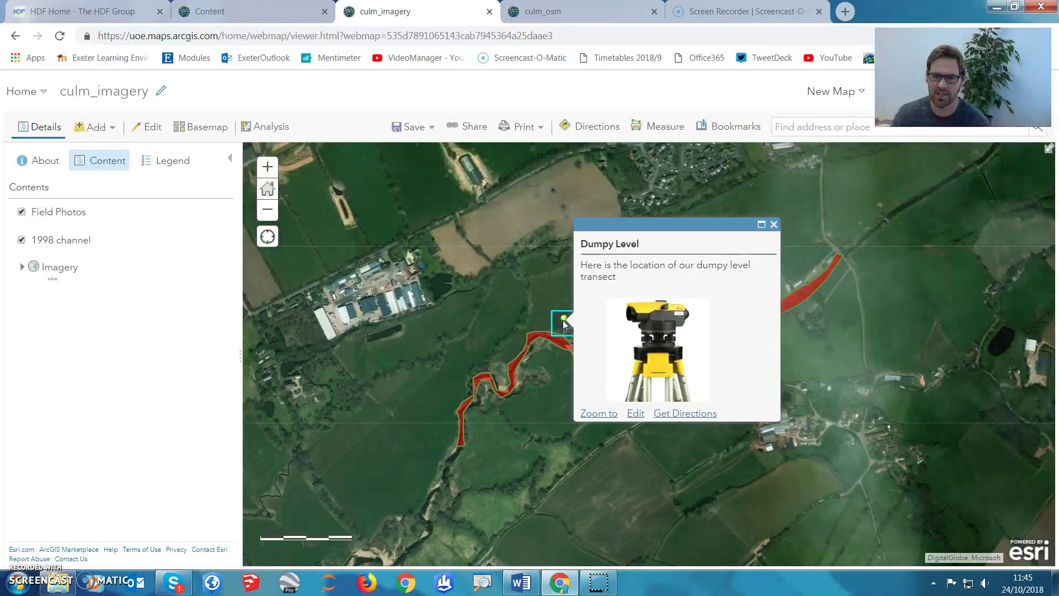
left_click(774, 225)
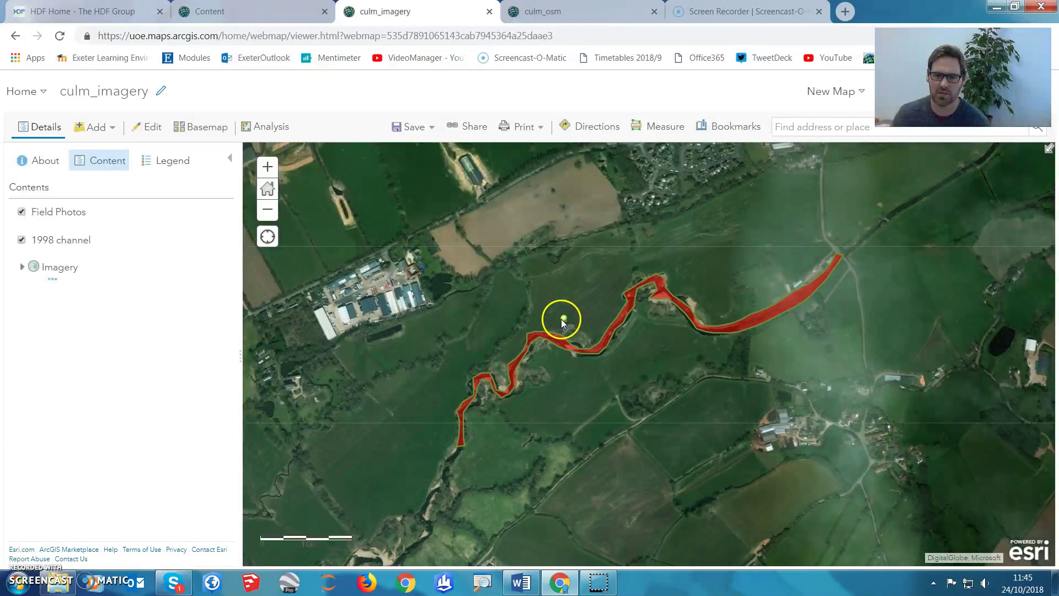
Create a Story Map Cascade web app from the culm_osm map, titled culm_osm and saved in the culm2018 folder
left_click(554, 17)
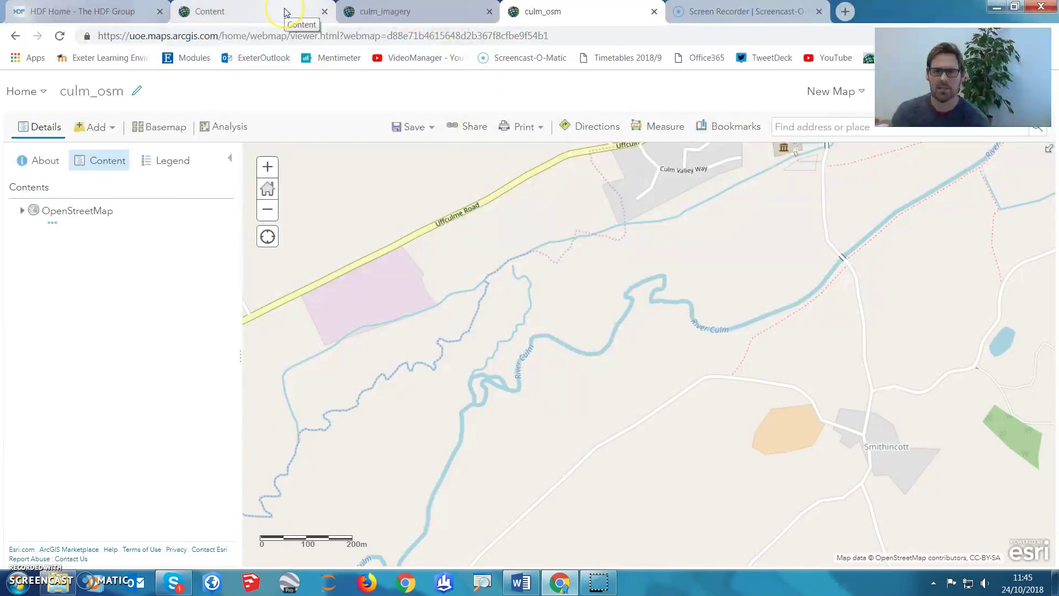
left_click(468, 127)
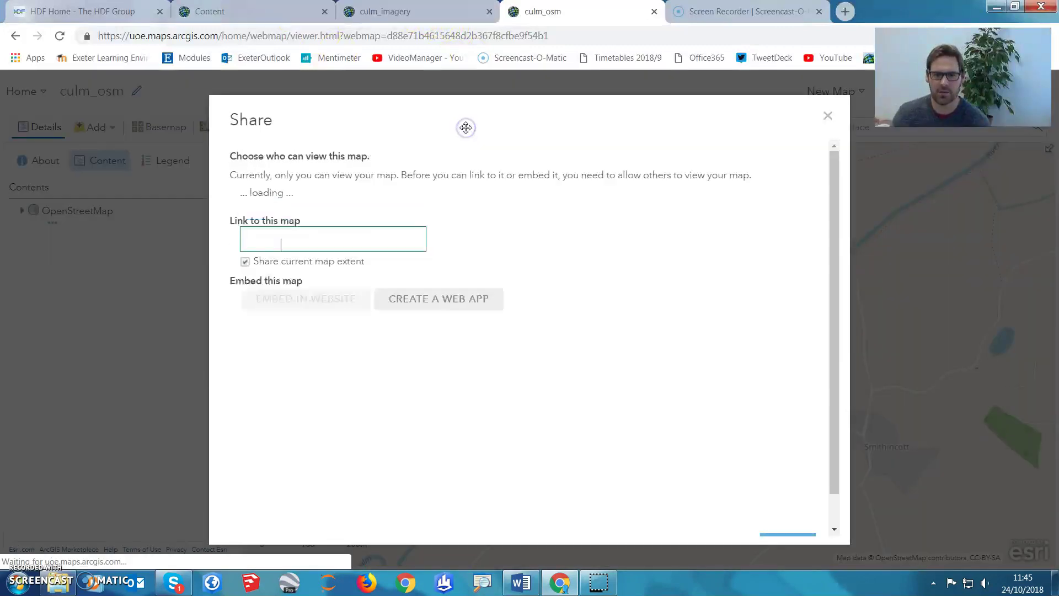
left_click(463, 402)
left_click(734, 189)
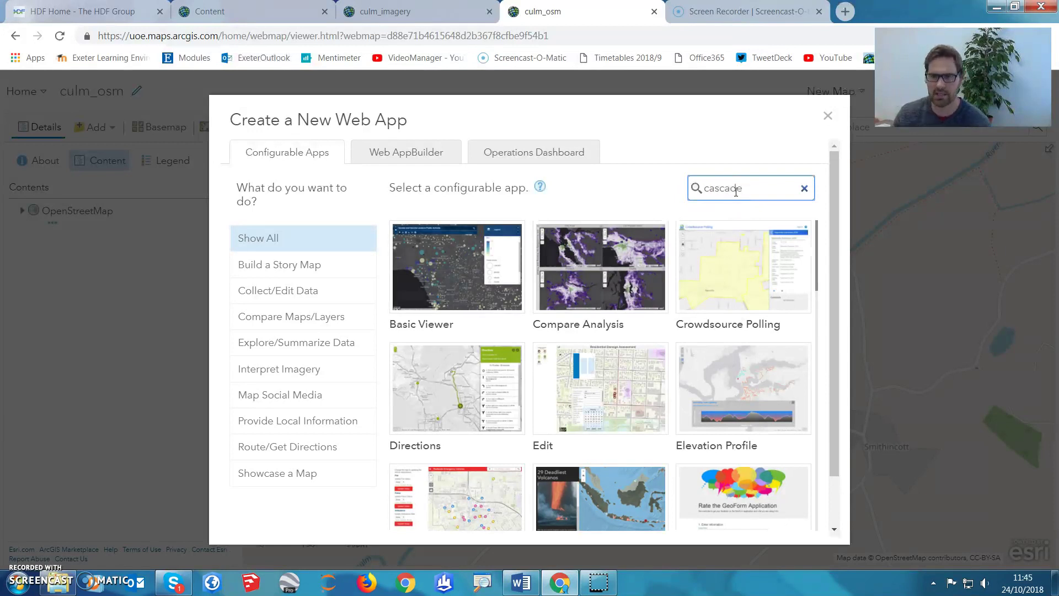
left_click(457, 265)
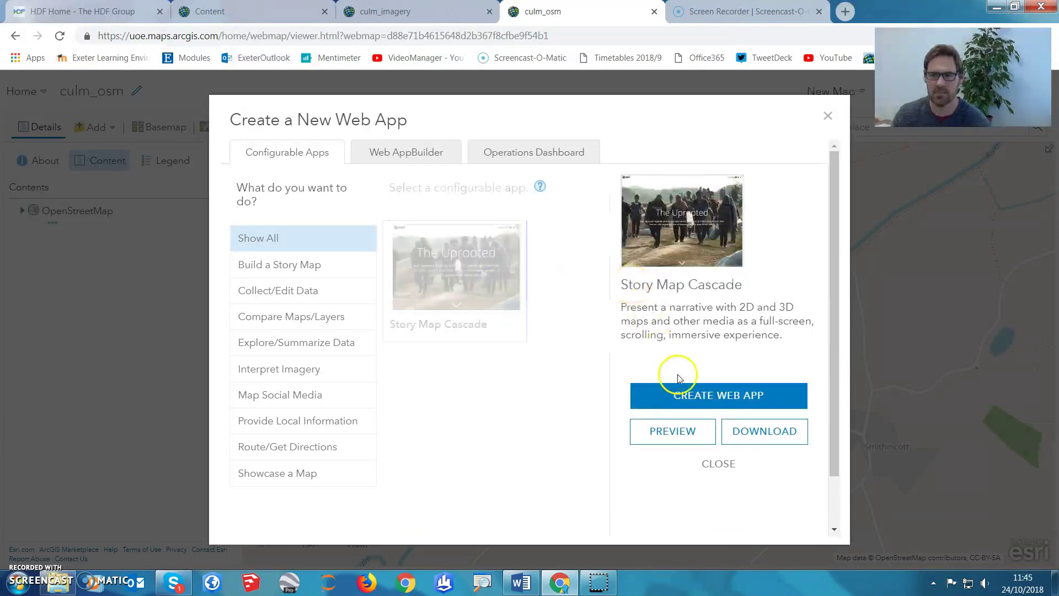
left_click(722, 393)
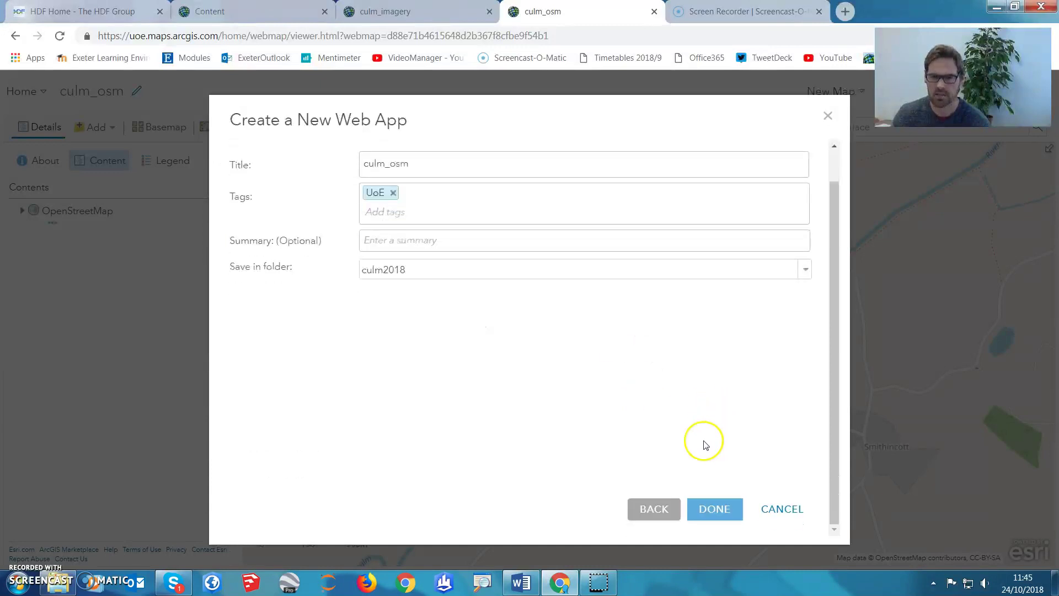
left_click(714, 504)
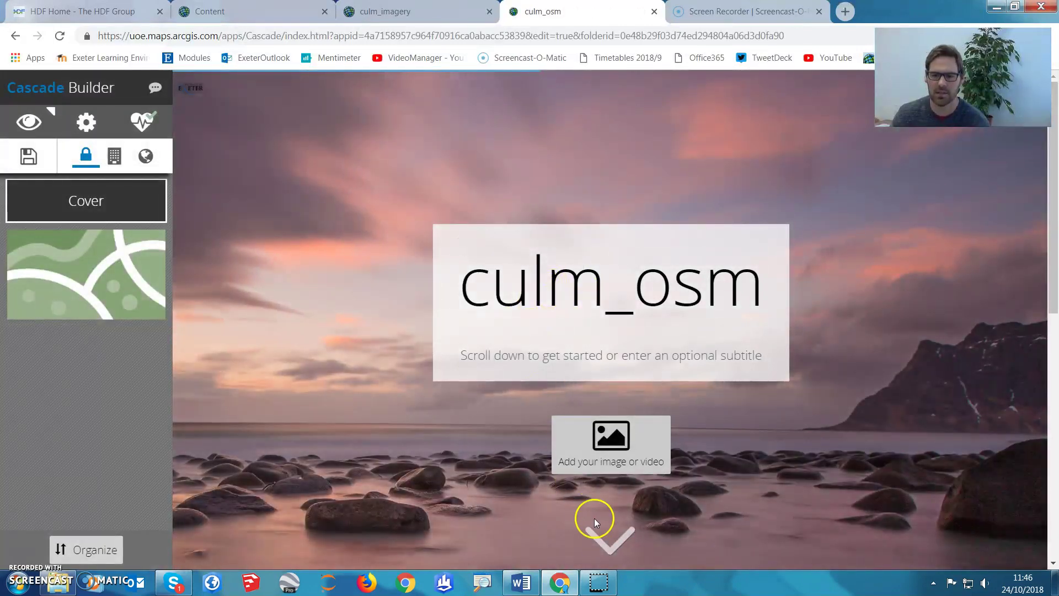
Add an immersive section to the Cascade story below the section containing the map
left_click(603, 534)
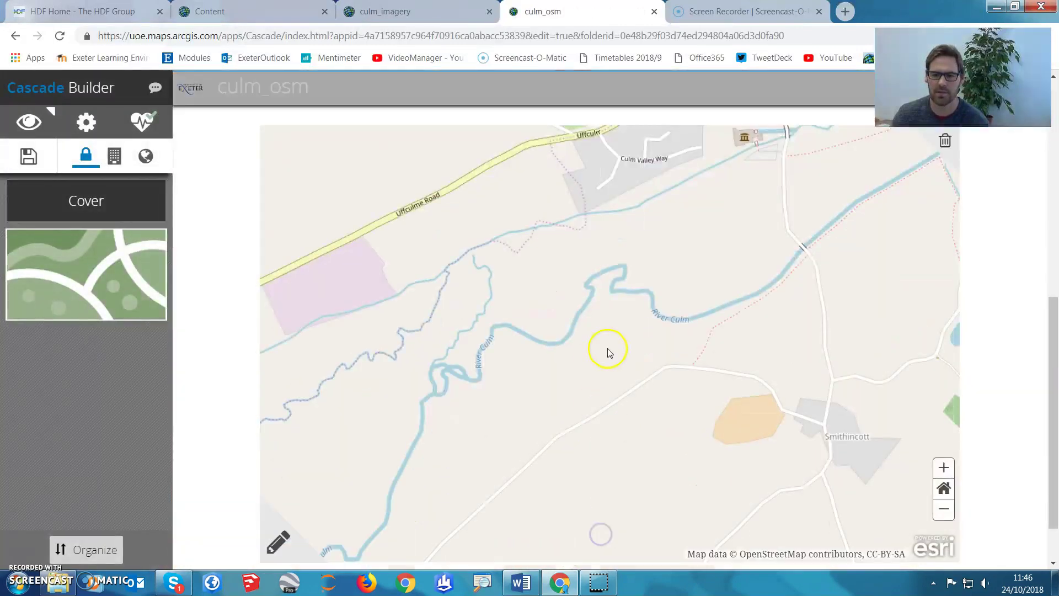
left_click(609, 546)
left_click(706, 543)
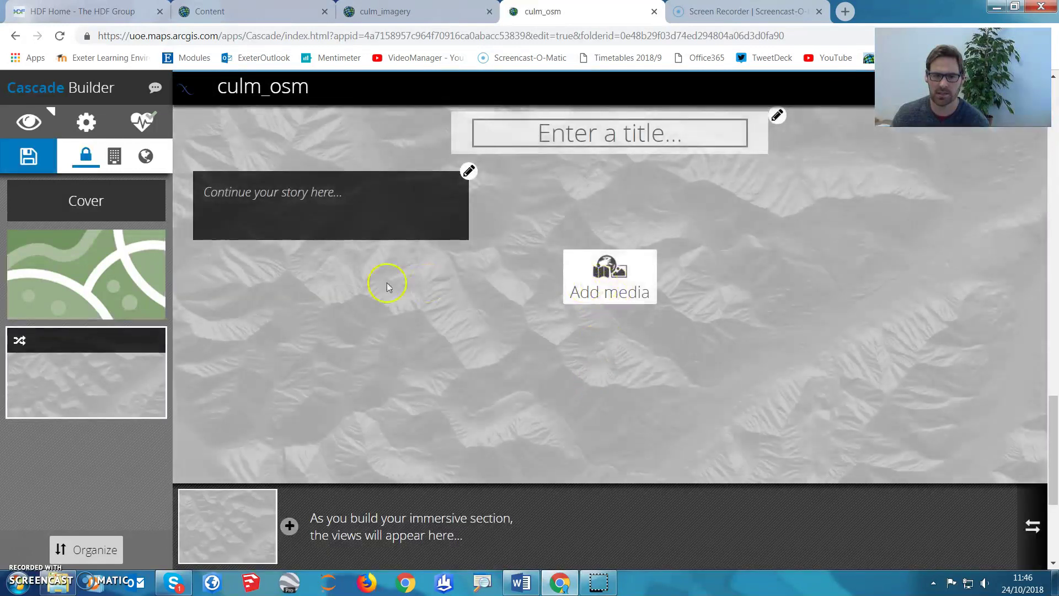
Delete the map from the narrative section just below the cover
left_click(135, 257)
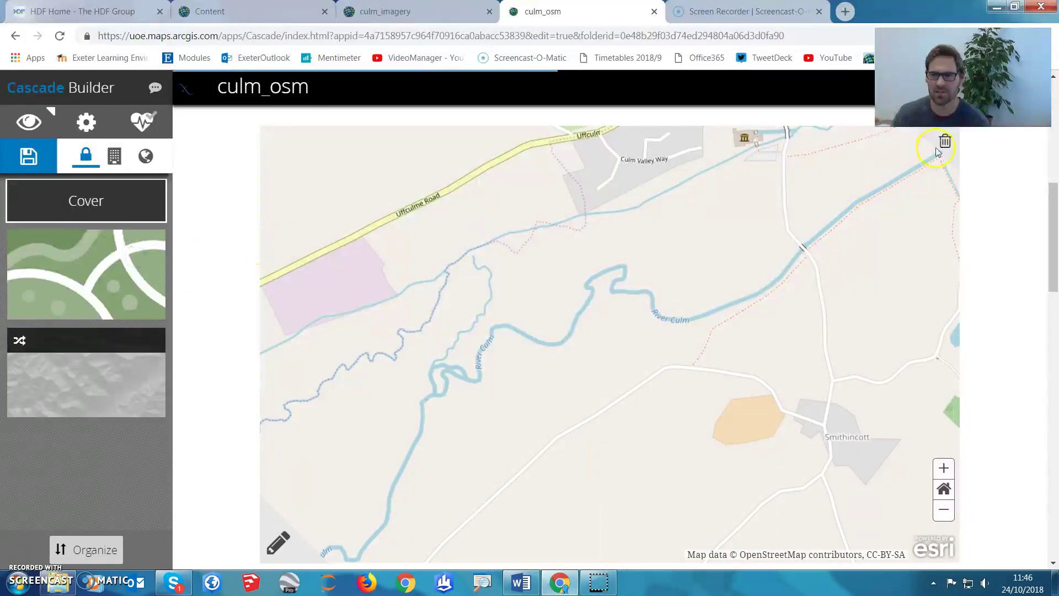
left_click(946, 142)
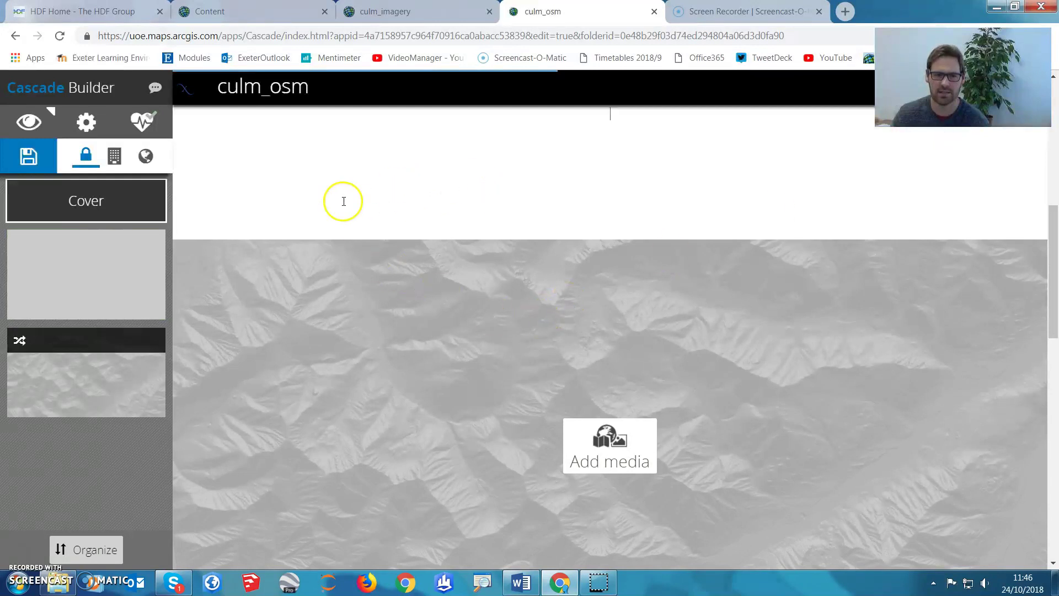
scroll(343, 201, "up", 3)
scroll(503, 267, "down", 2)
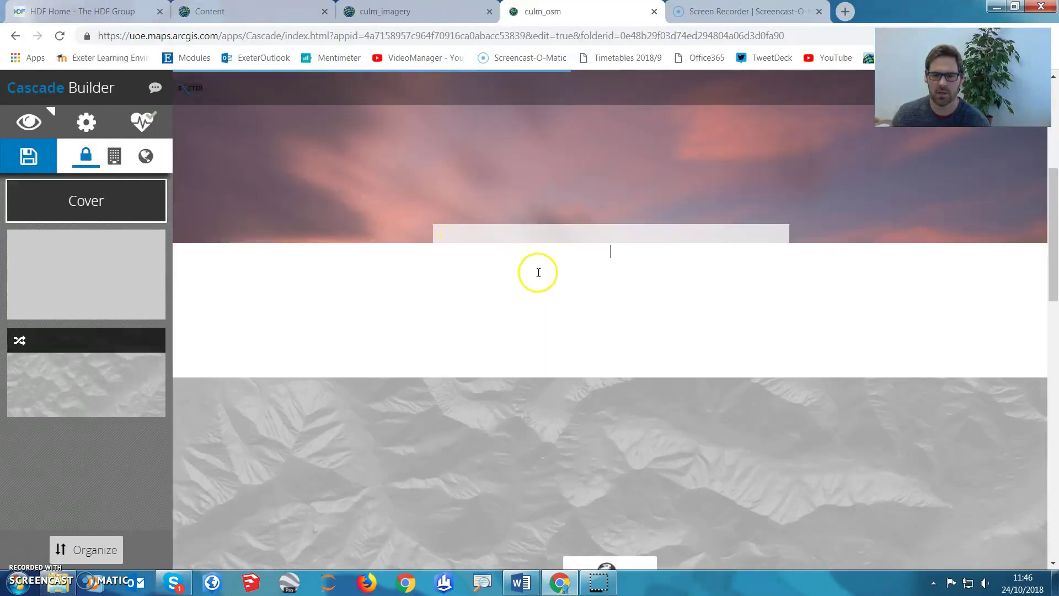
Fill the immersive section with the culm_osm map in its first view and the culm_imagery map in a new second view
scroll(538, 273, "down", 3)
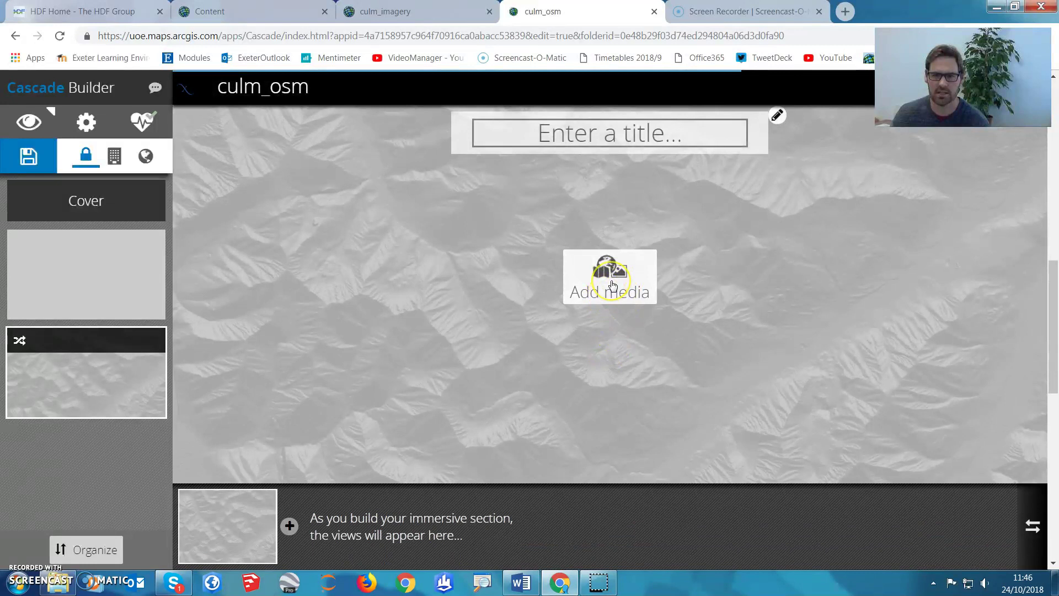
left_click(612, 285)
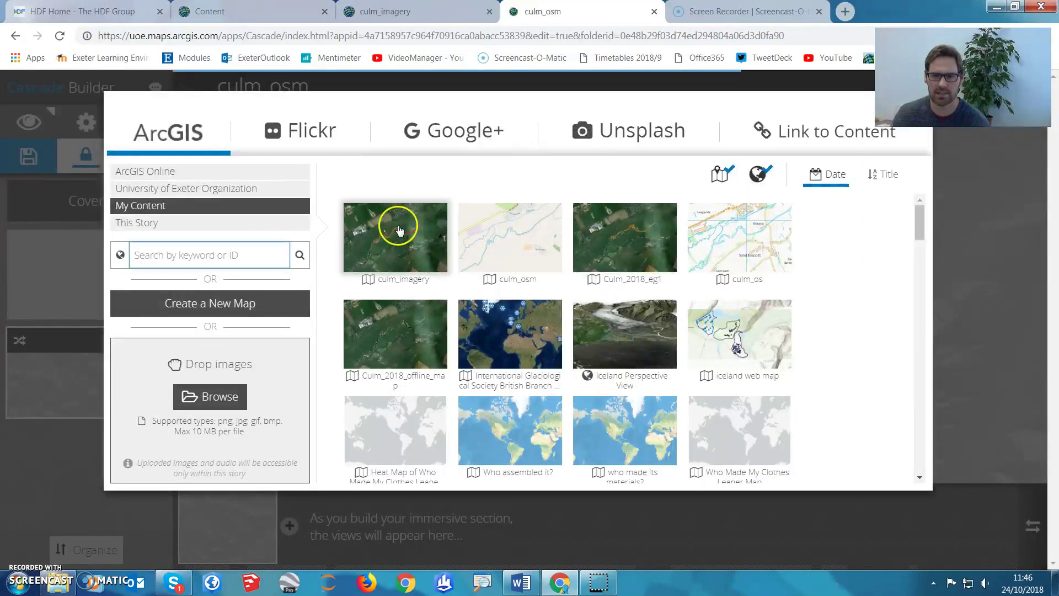
left_click(506, 220)
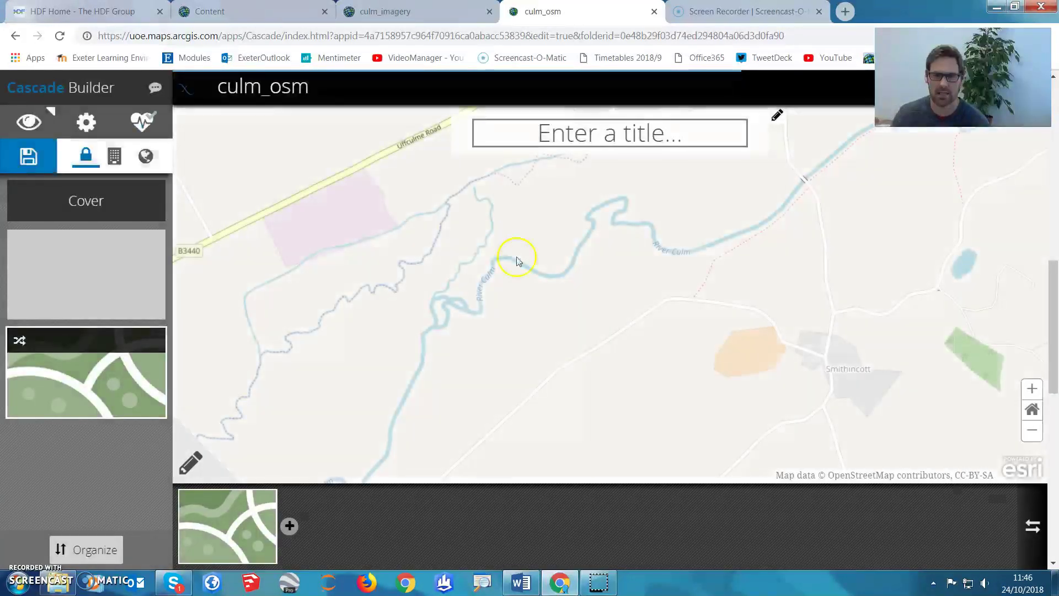
left_click(290, 525)
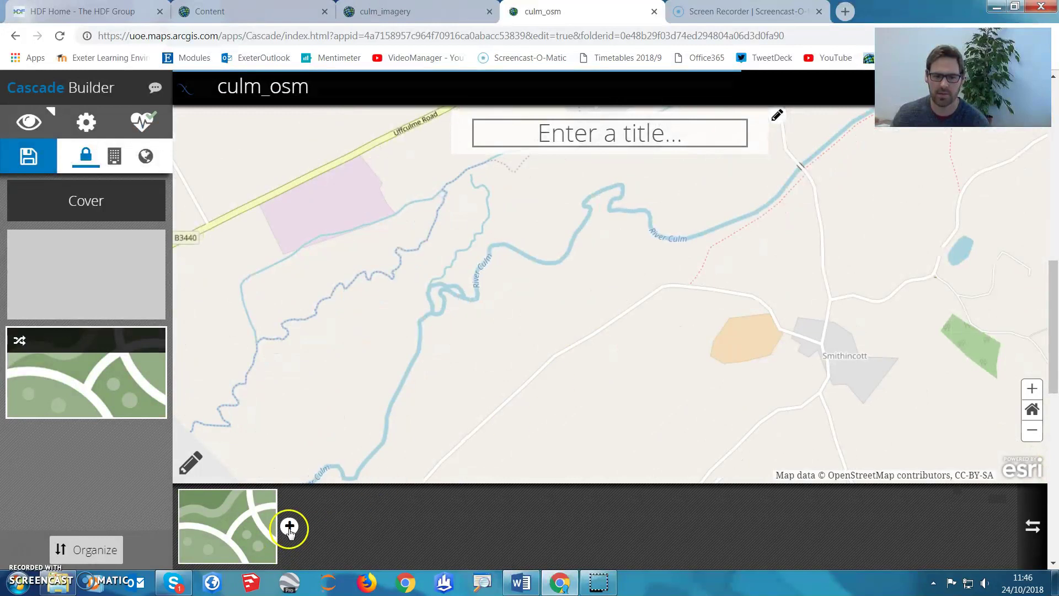
left_click(600, 279)
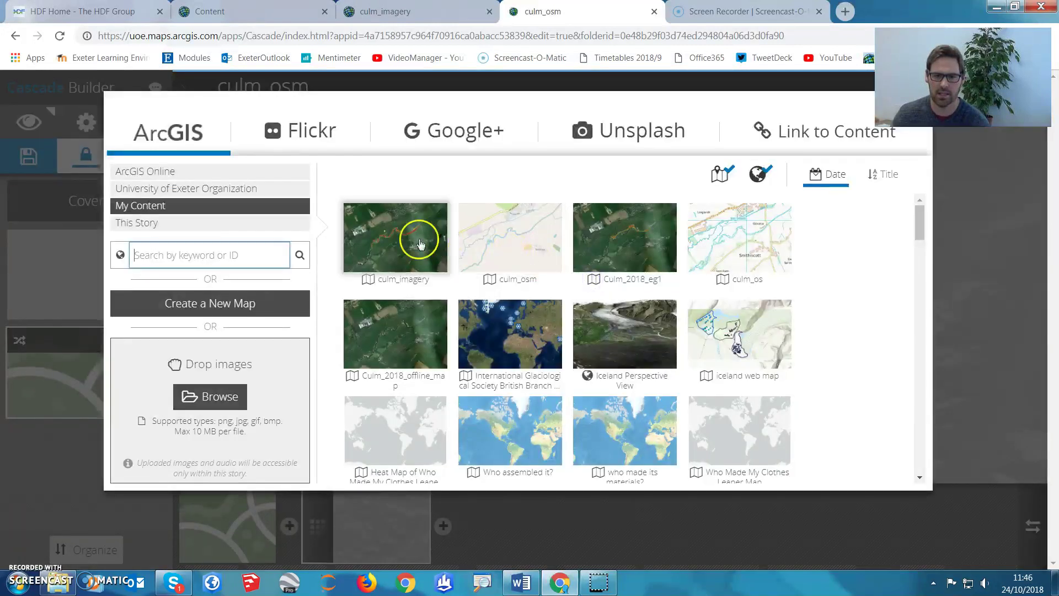
left_click(405, 243)
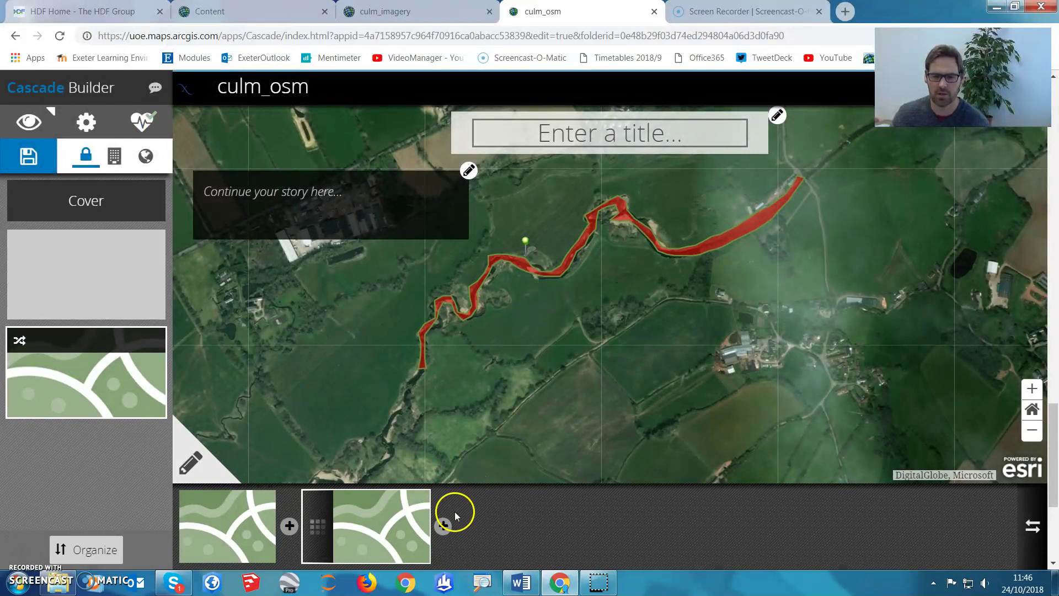
Add another immersive section at the end of the story, below the imagery map
scroll(612, 395, "down", 3)
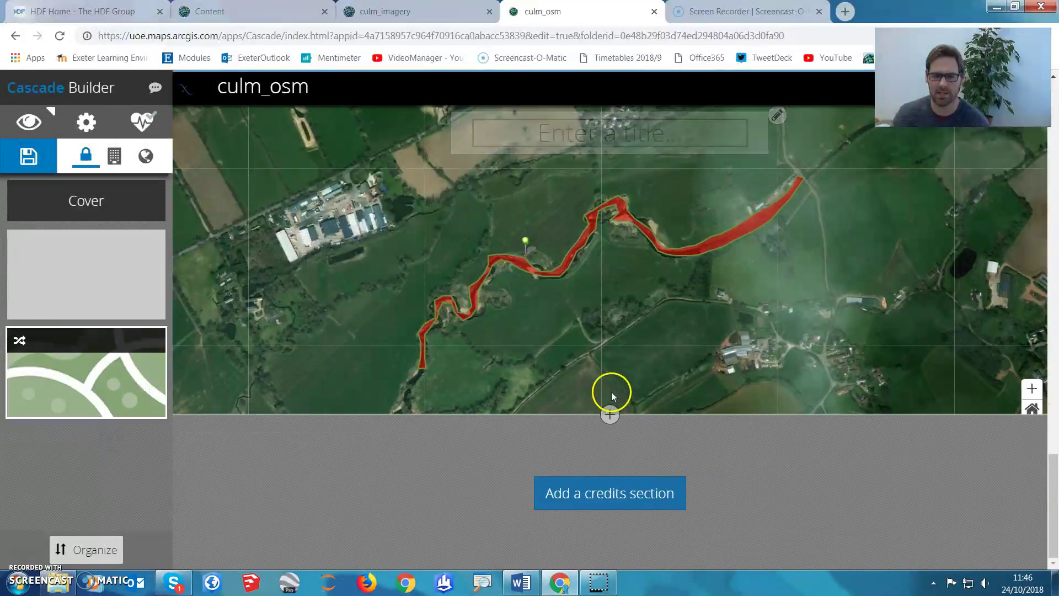
left_click(610, 418)
left_click(679, 413)
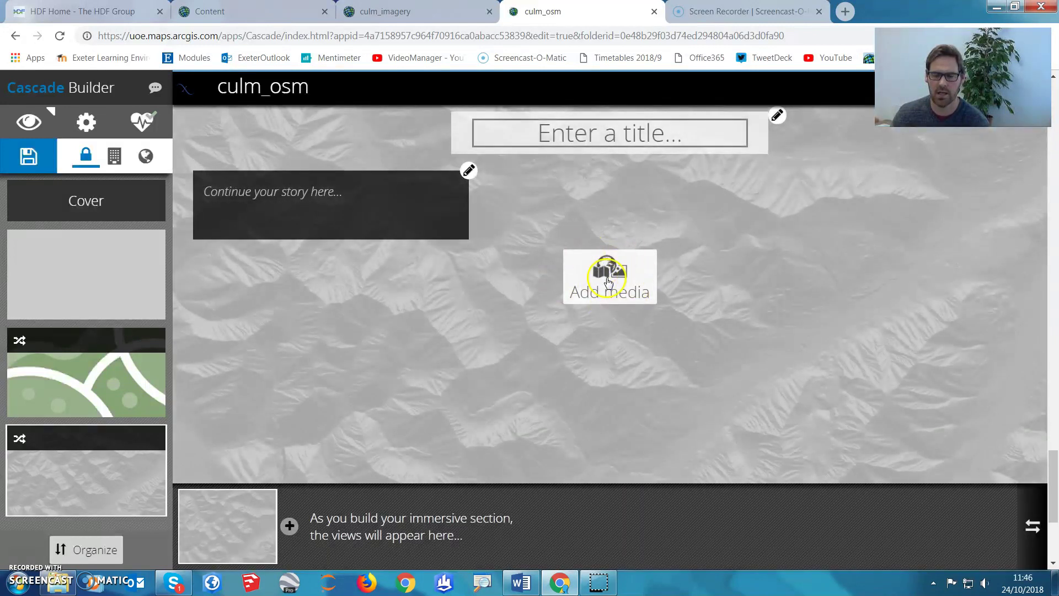
Review the culm_imagery map and the web maps in the culm2018 folder, and return to the Cascade story
left_click(425, 16)
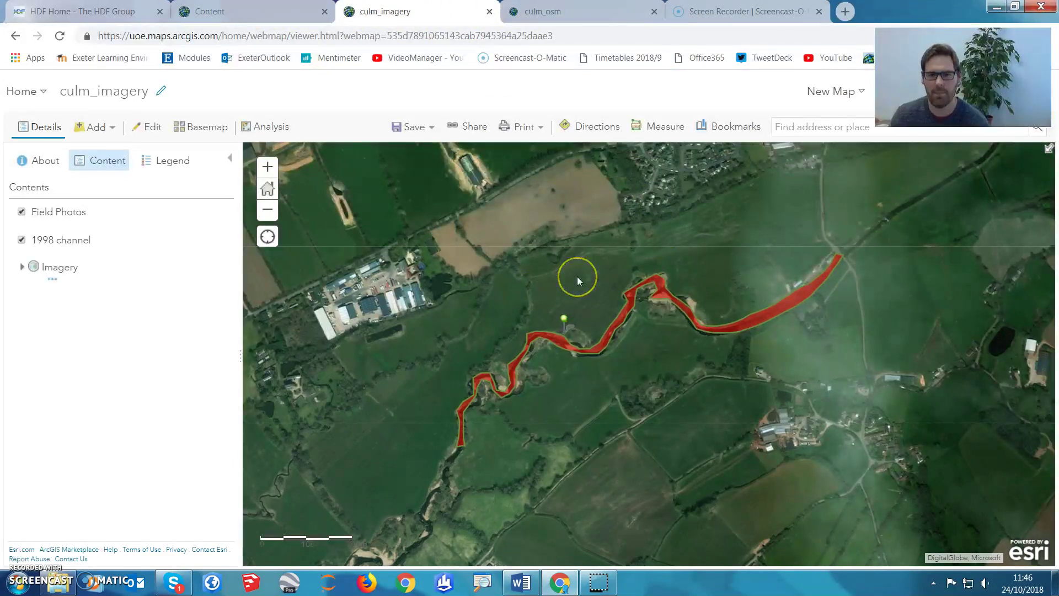
left_click(266, 11)
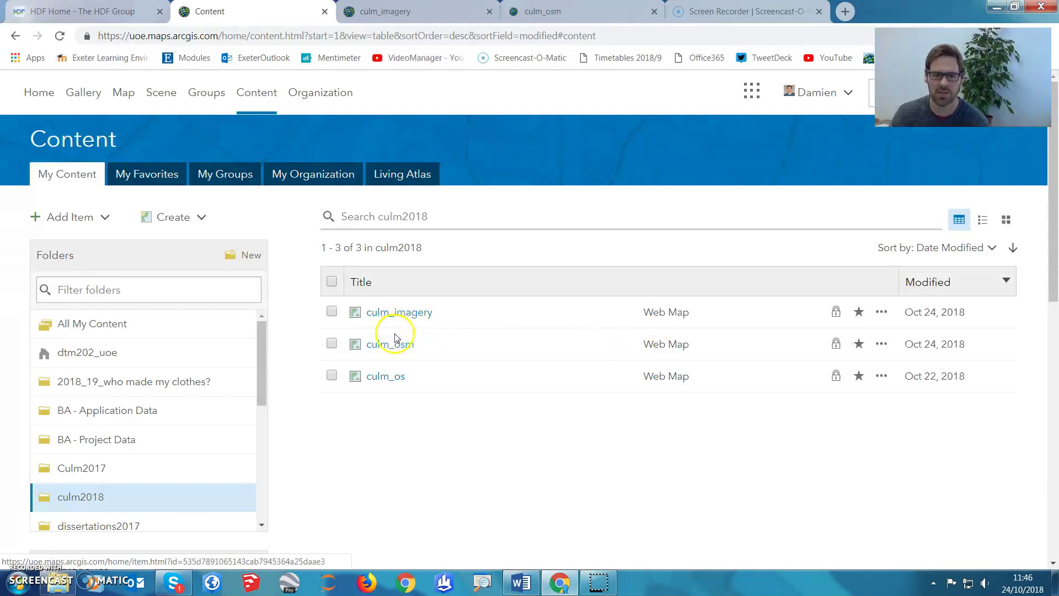
left_click(551, 19)
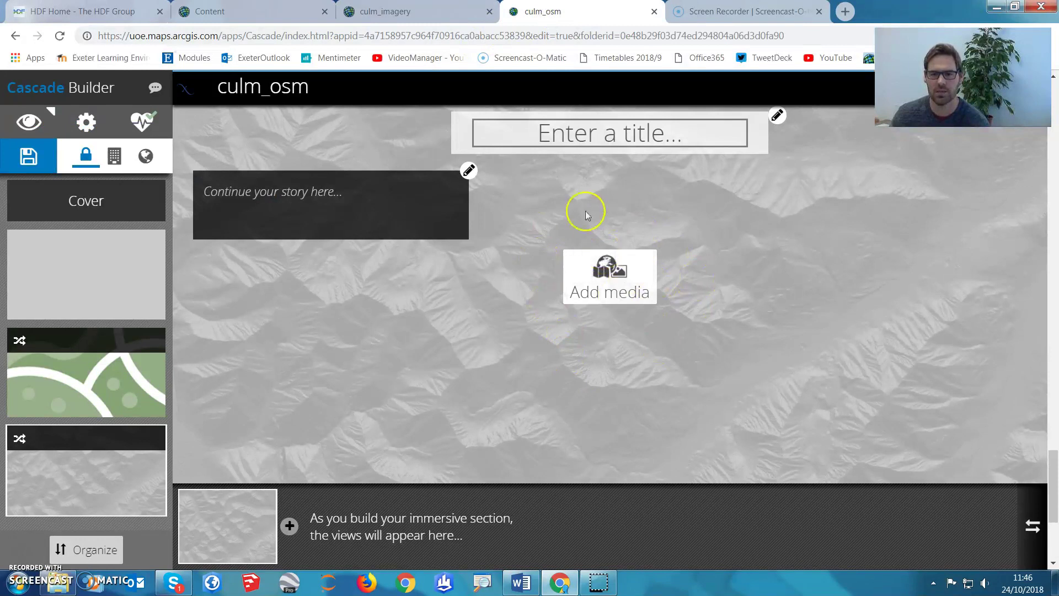
Create a Story Map Swipe and Spyglass web app from the culm_imagery map, titled culm_imagery and saved in the culm2018 folder
left_click(404, 17)
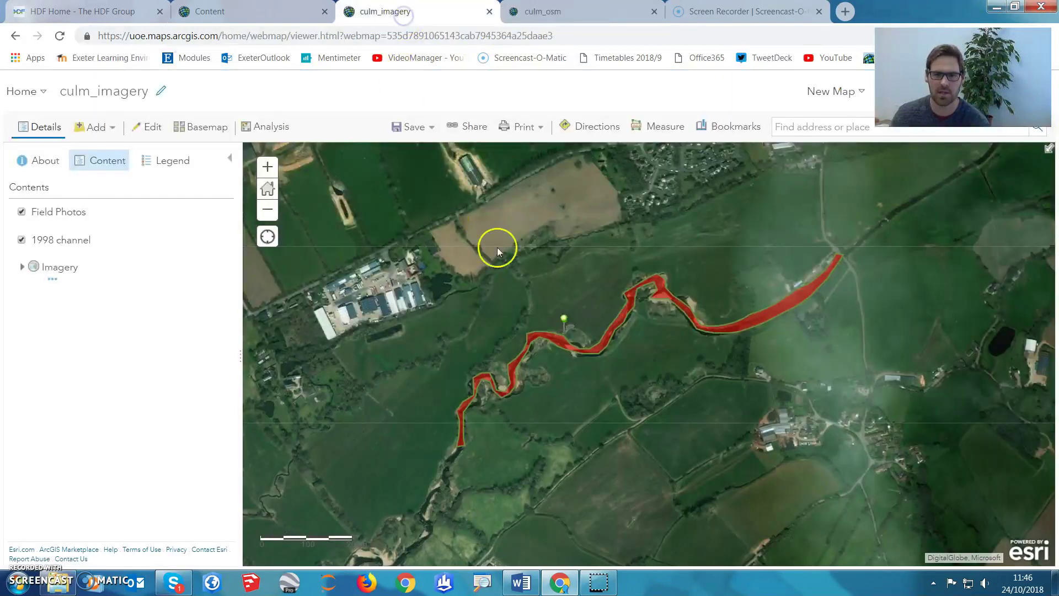
left_click(473, 127)
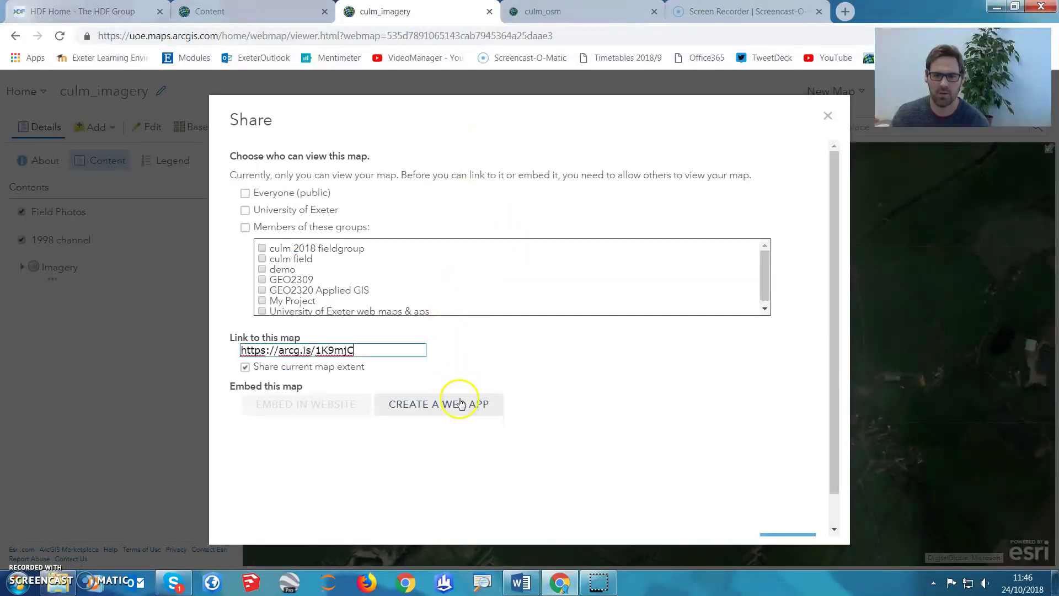
left_click(461, 403)
left_click(748, 184)
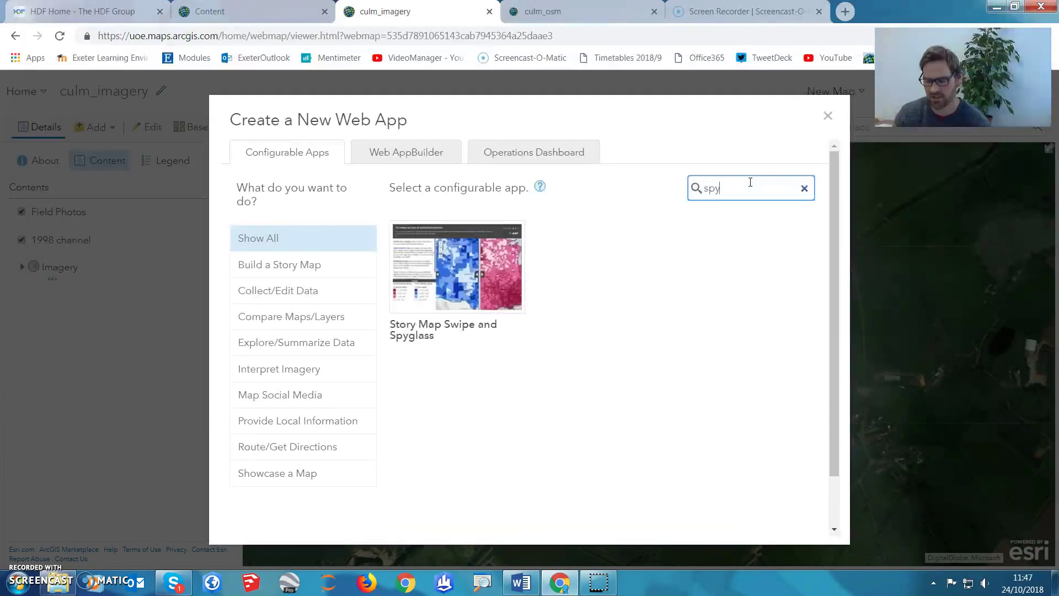
left_click(279, 232)
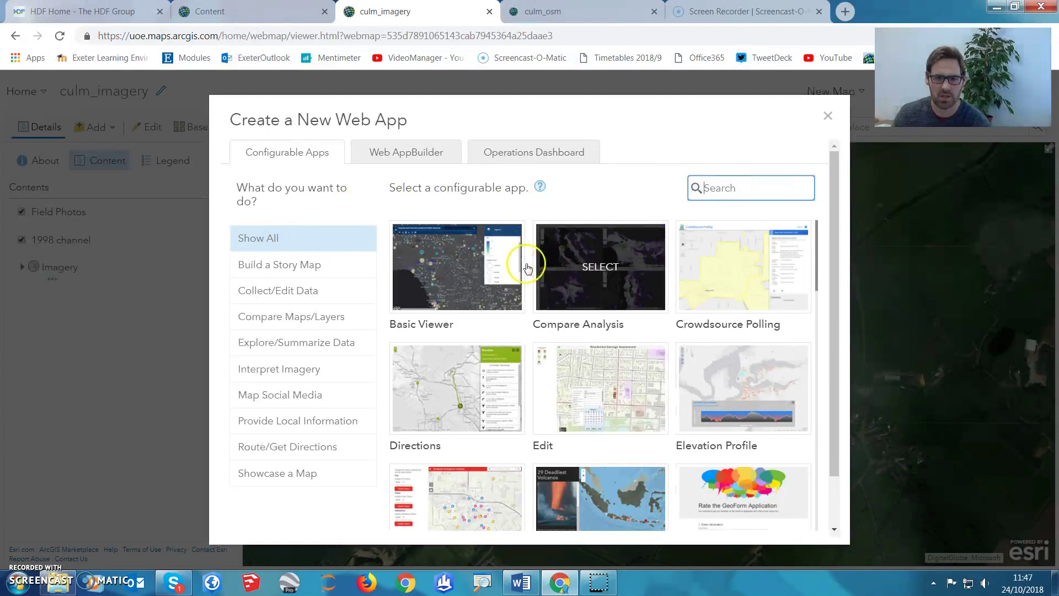
scroll(605, 338, "down", 3)
scroll(605, 337, "down", 5)
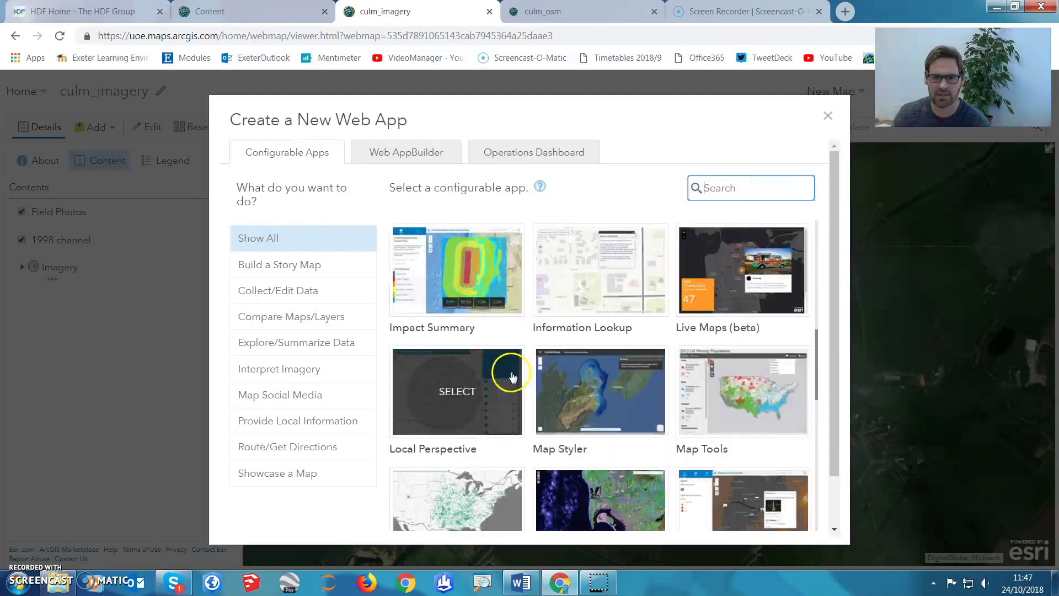
scroll(489, 359, "up", 8)
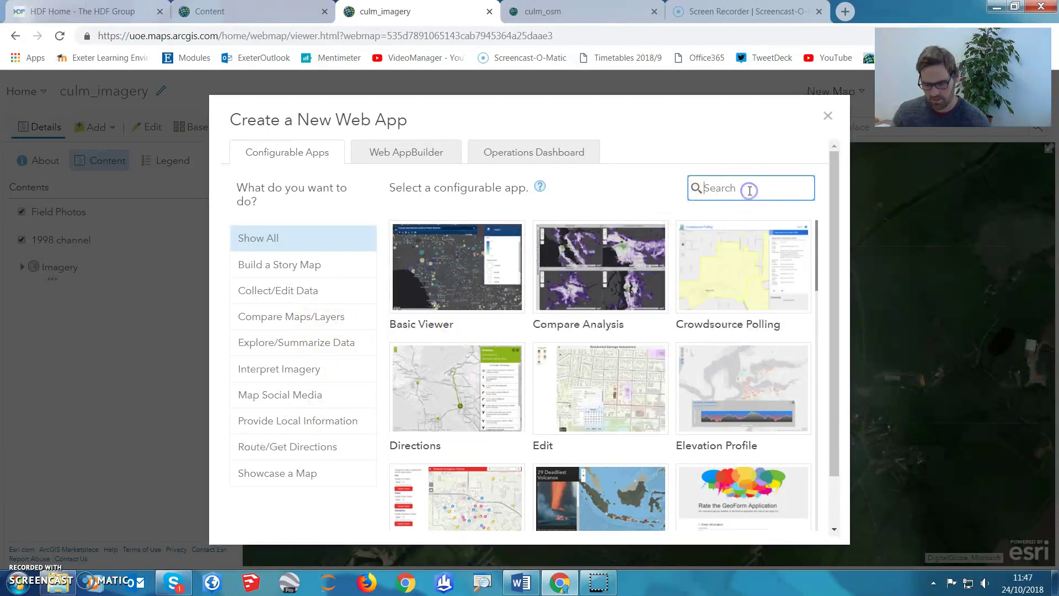
left_click(534, 264)
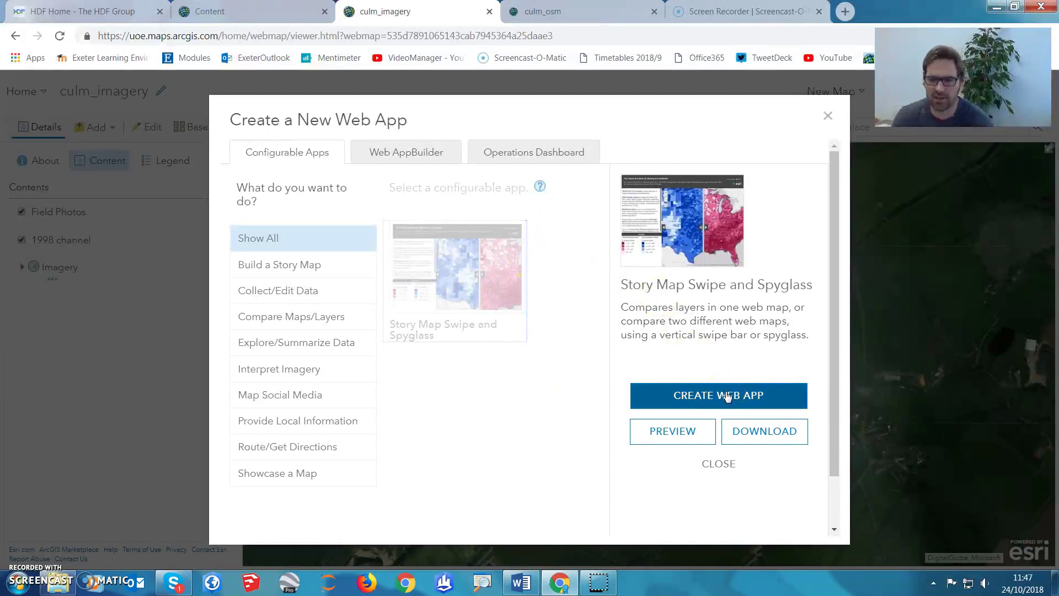
left_click(727, 395)
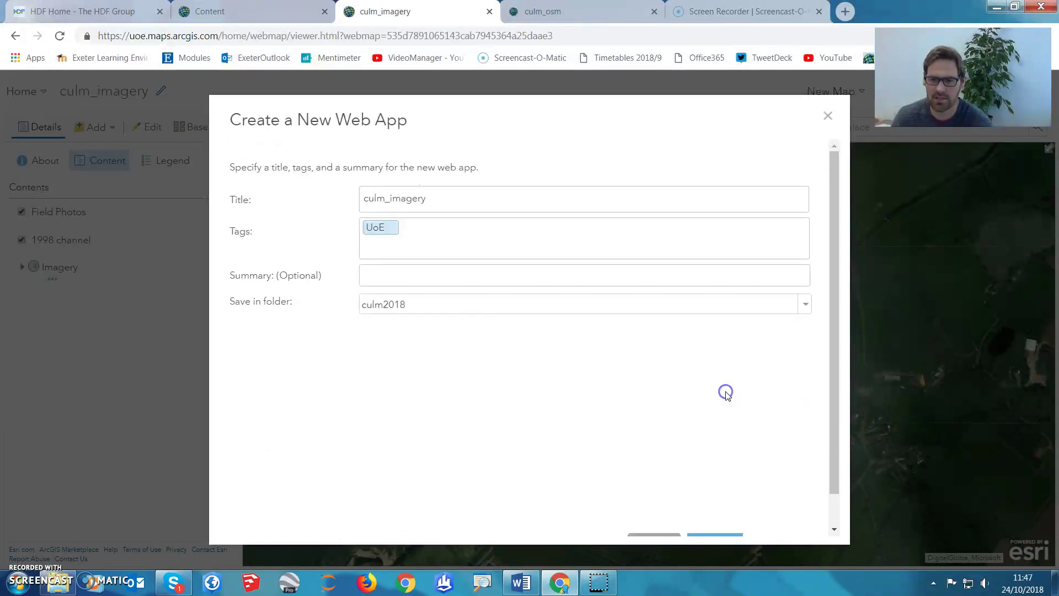
left_click(700, 507)
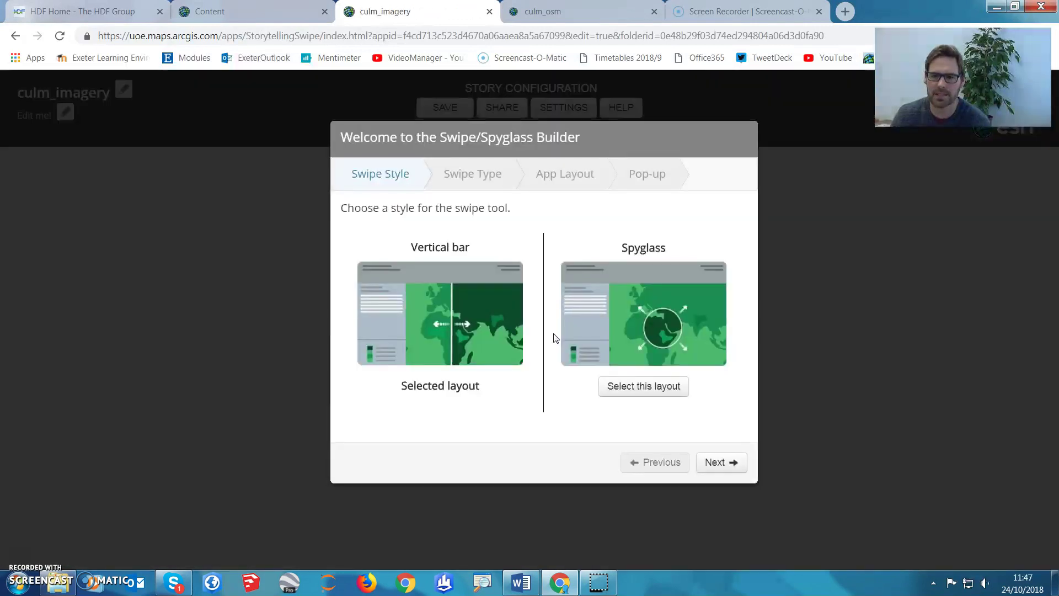
Configure the app with the Spyglass style and the two web maps type, using culm_osm as the spyglass map
left_click(644, 386)
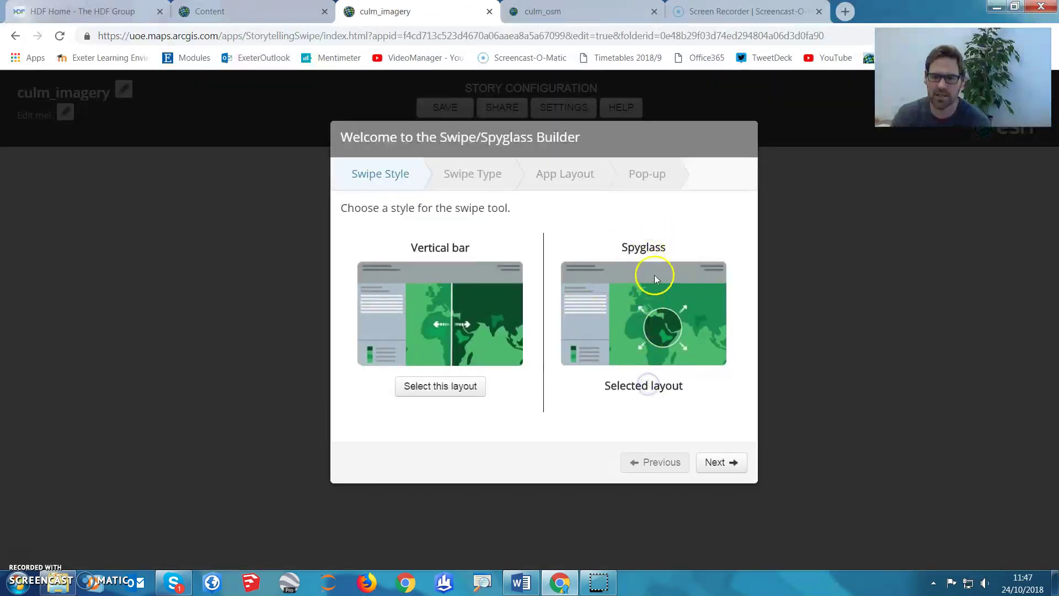
left_click(719, 462)
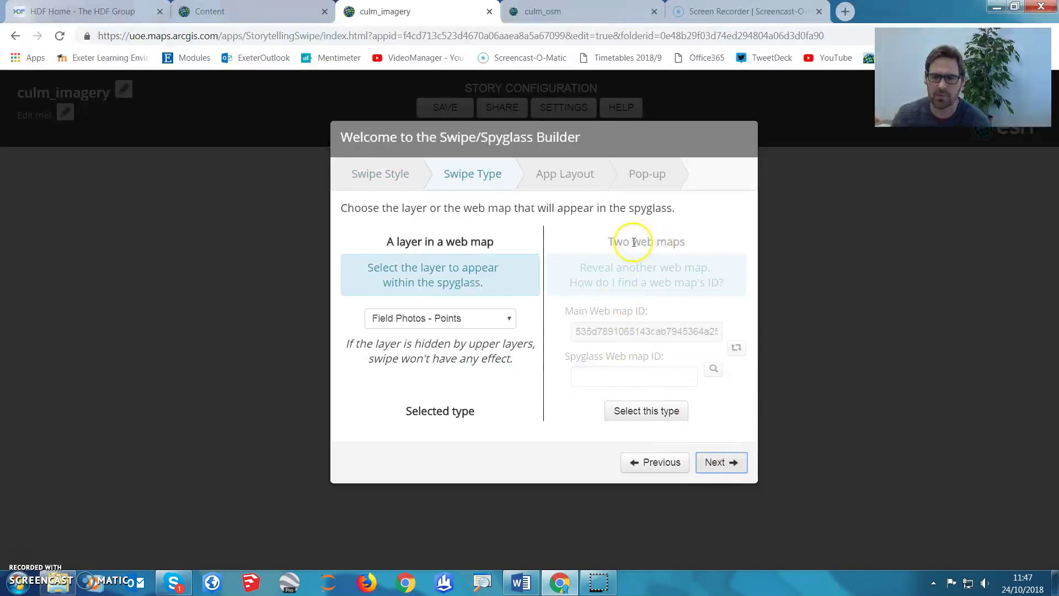
left_click(653, 409)
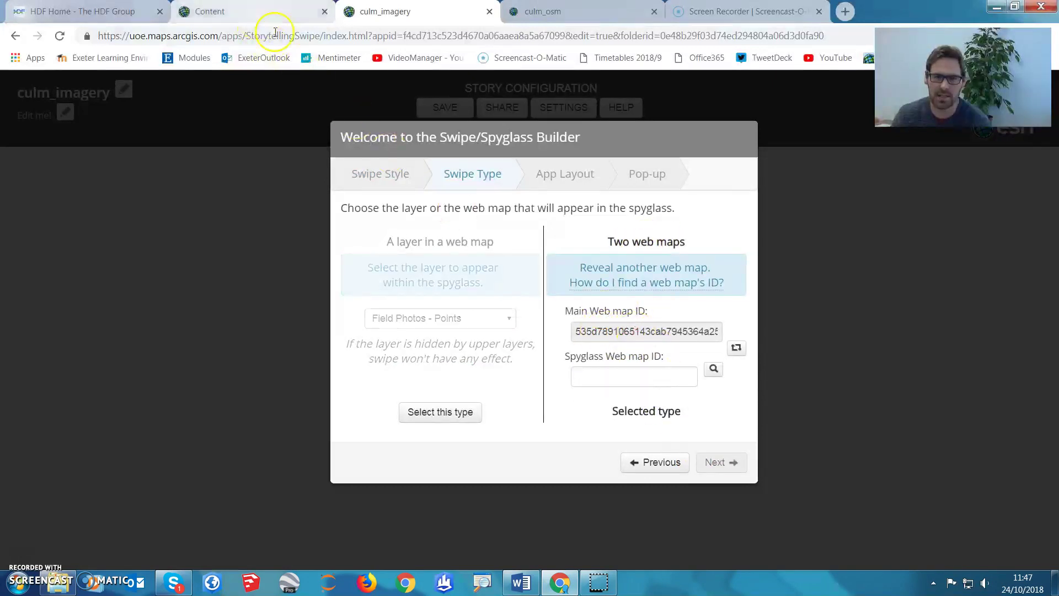
left_click(713, 368)
left_click(473, 224)
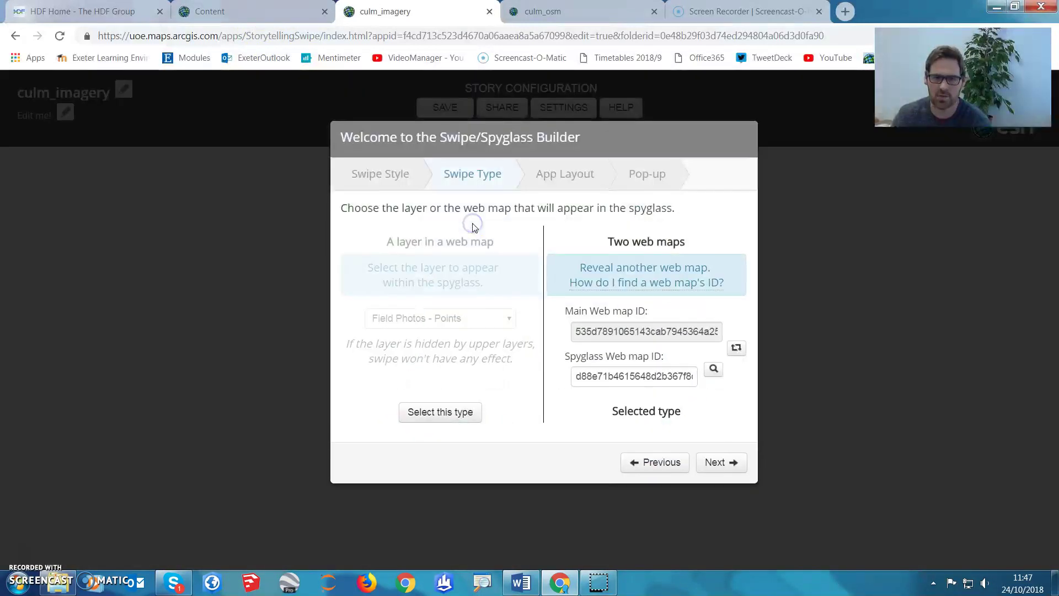
left_click(717, 468)
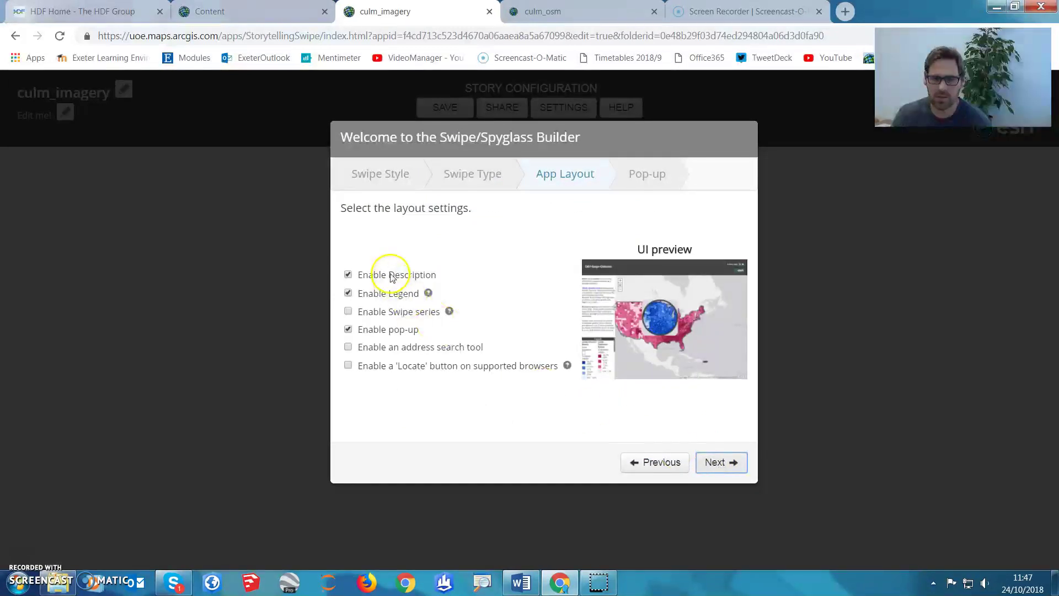
Disable the description in the app layout, keep the default pop-up headers, and open the app
left_click(349, 274)
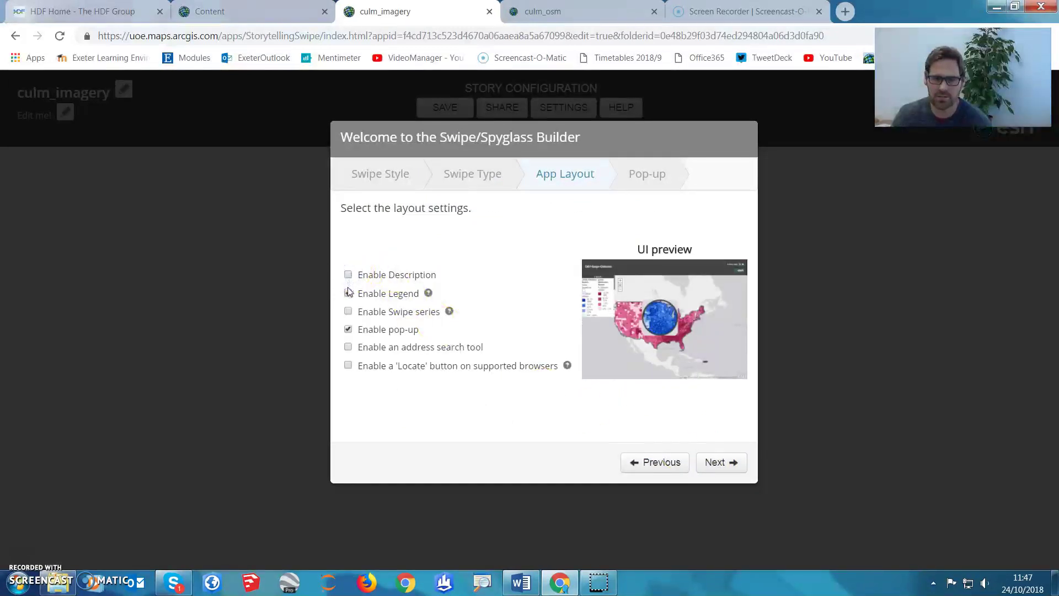
left_click(719, 463)
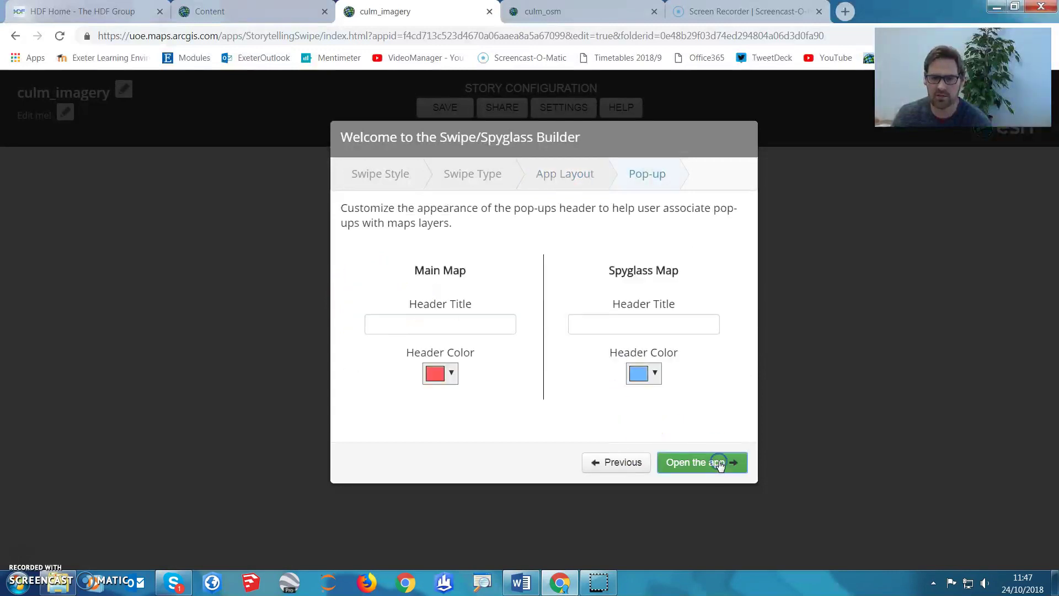
left_click(709, 462)
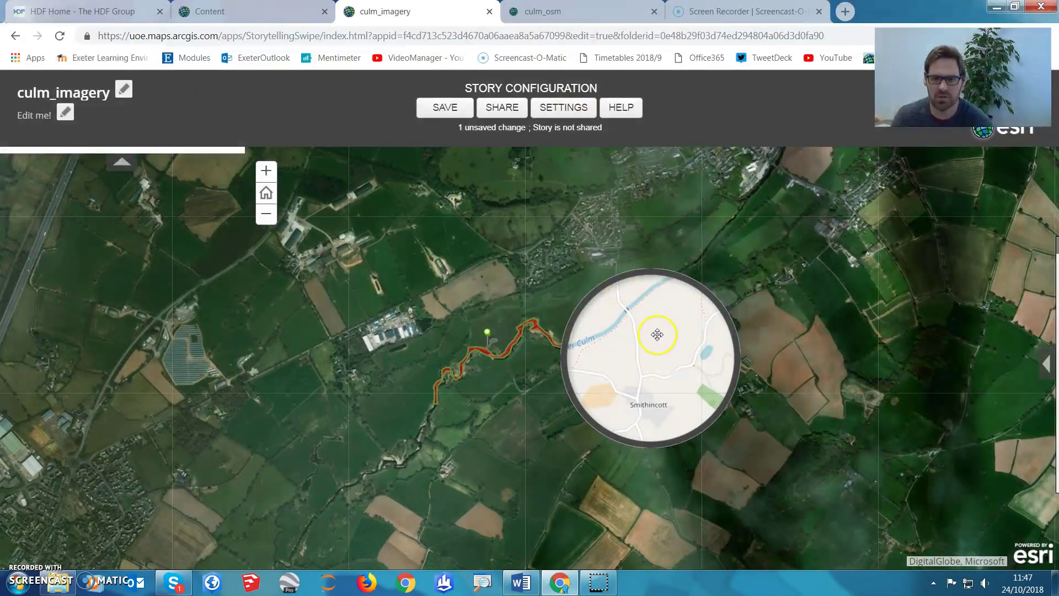
Compare the spyglass view of the River Culm with the culm_imagery web map from the culm2018 folder, and return to the spyglass app
left_click_drag(657, 334, 573, 327)
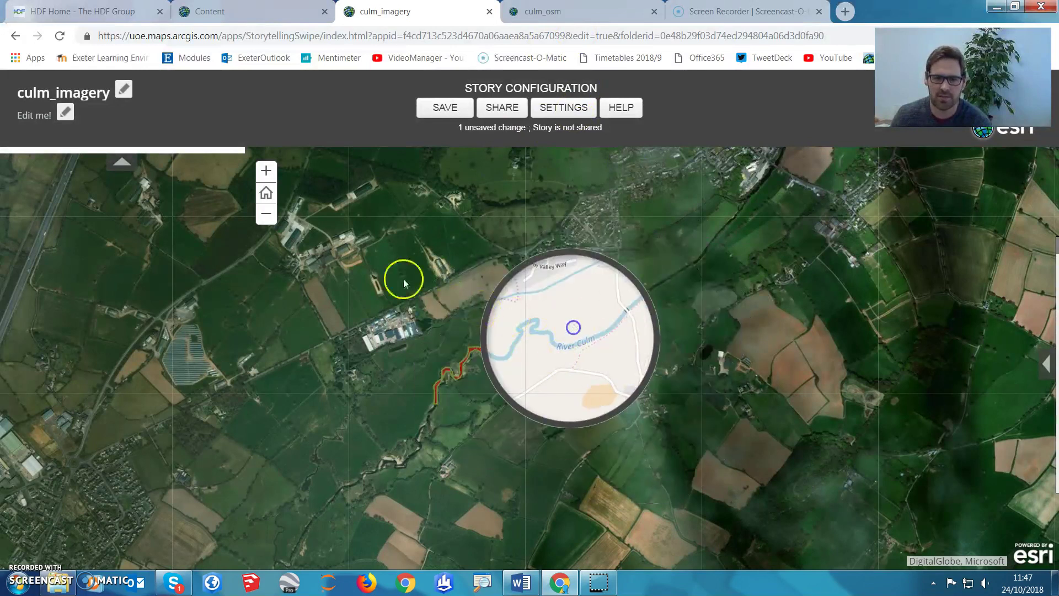
left_click(266, 171)
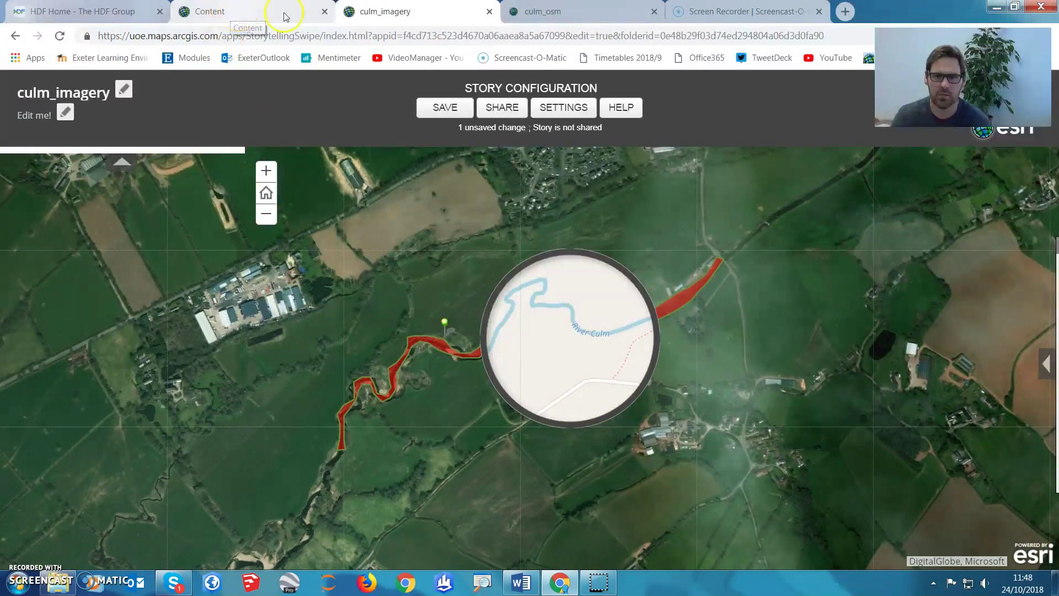
left_click(540, 8)
left_click(415, 7)
left_click(259, 8)
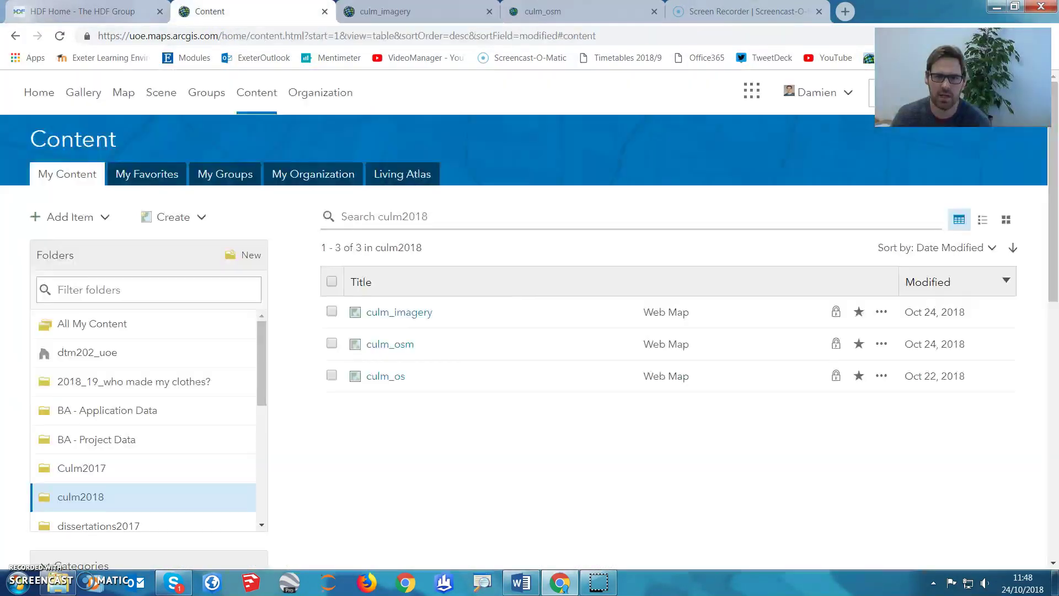
left_click(410, 314)
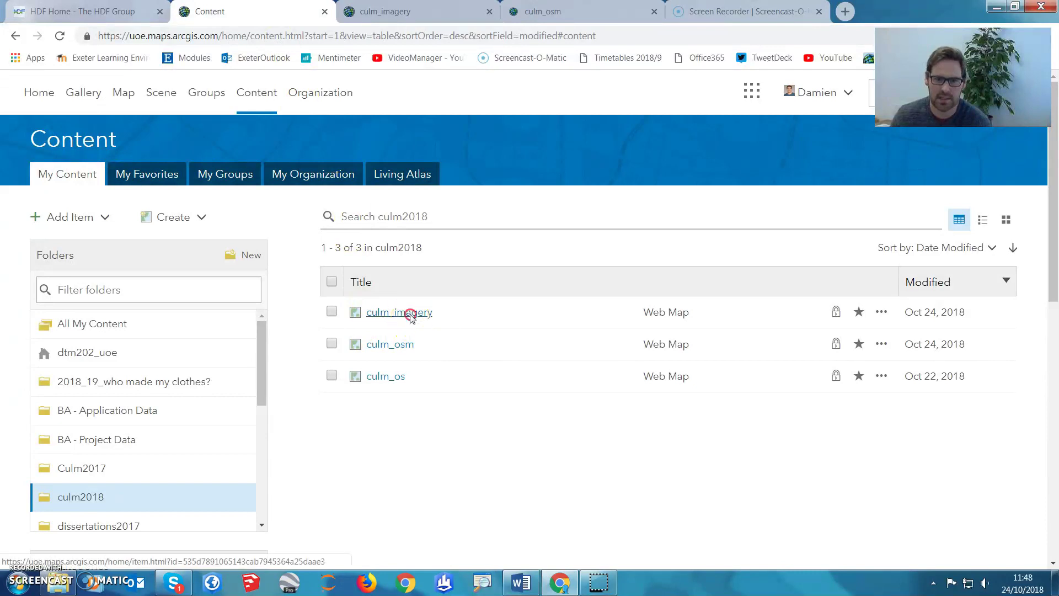
left_click(678, 12)
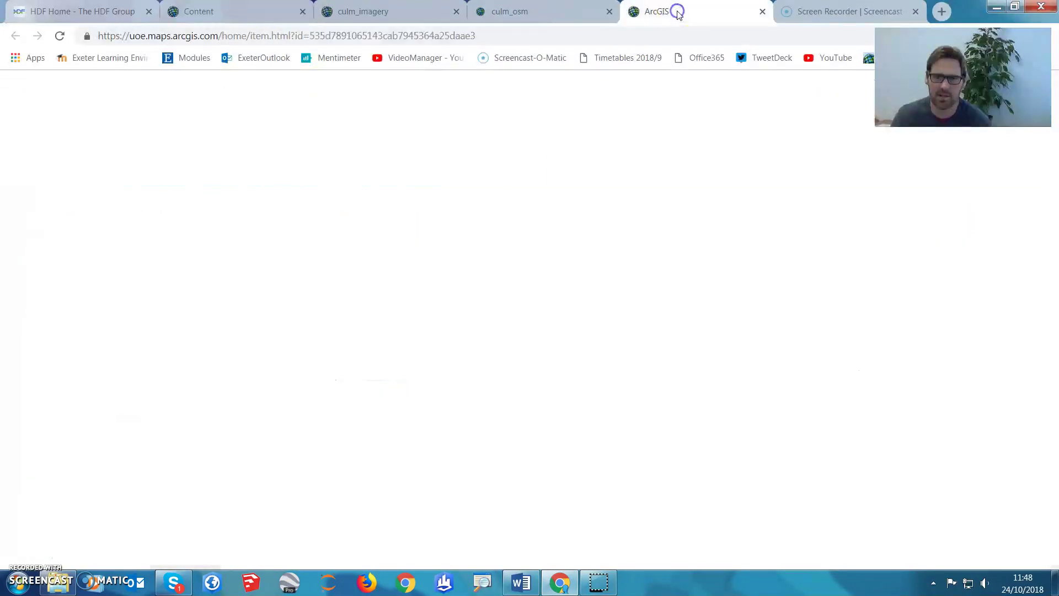
left_click(902, 226)
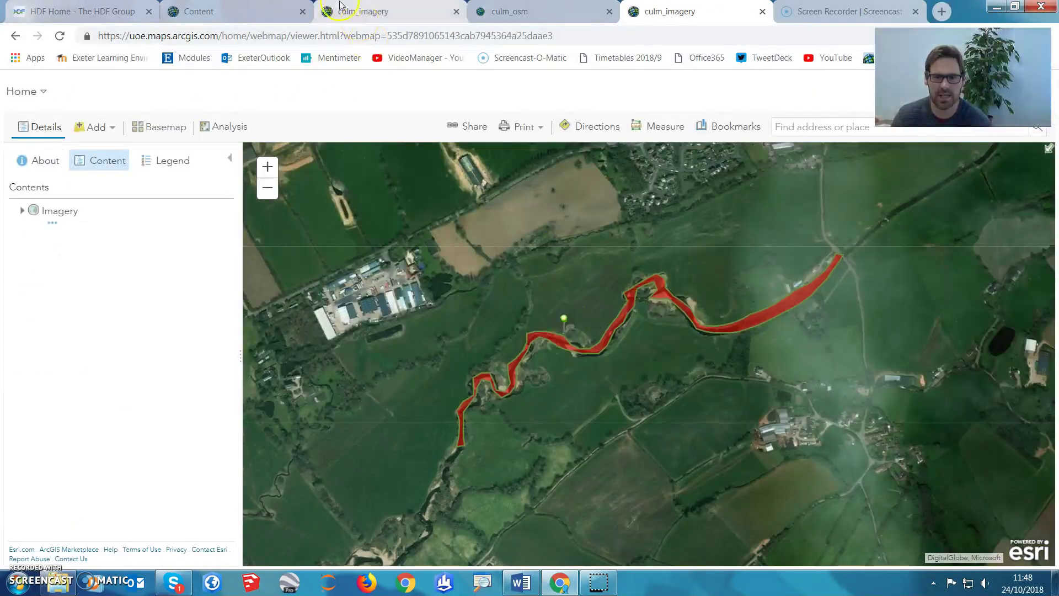
left_click(521, 11)
left_click(386, 11)
Examine the River Culm through the spyglass and view the pop-ups of the green point marker and the red channel area
left_click_drag(553, 343, 526, 332)
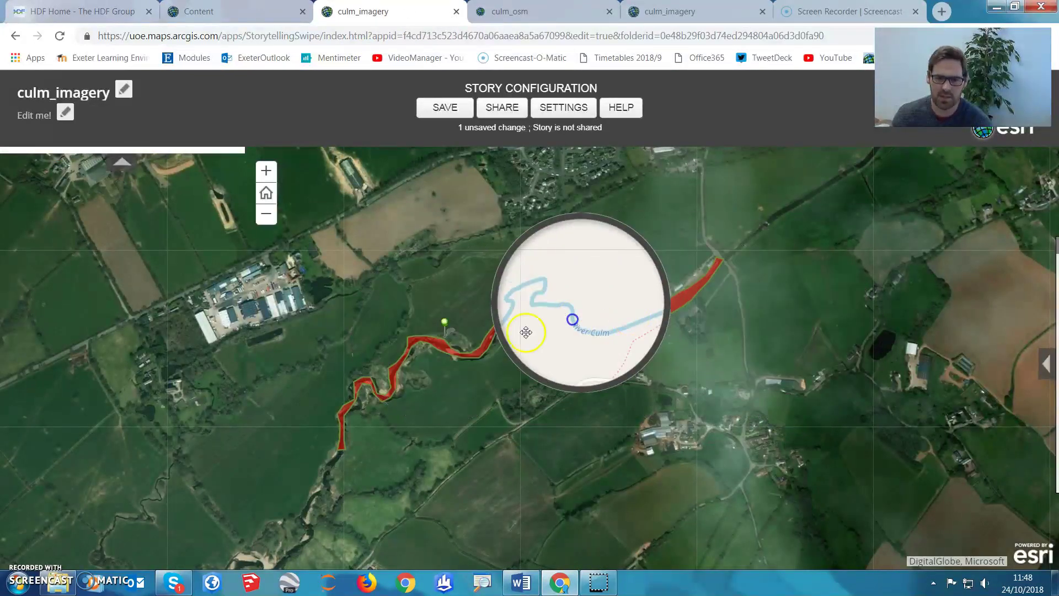
left_click(445, 326)
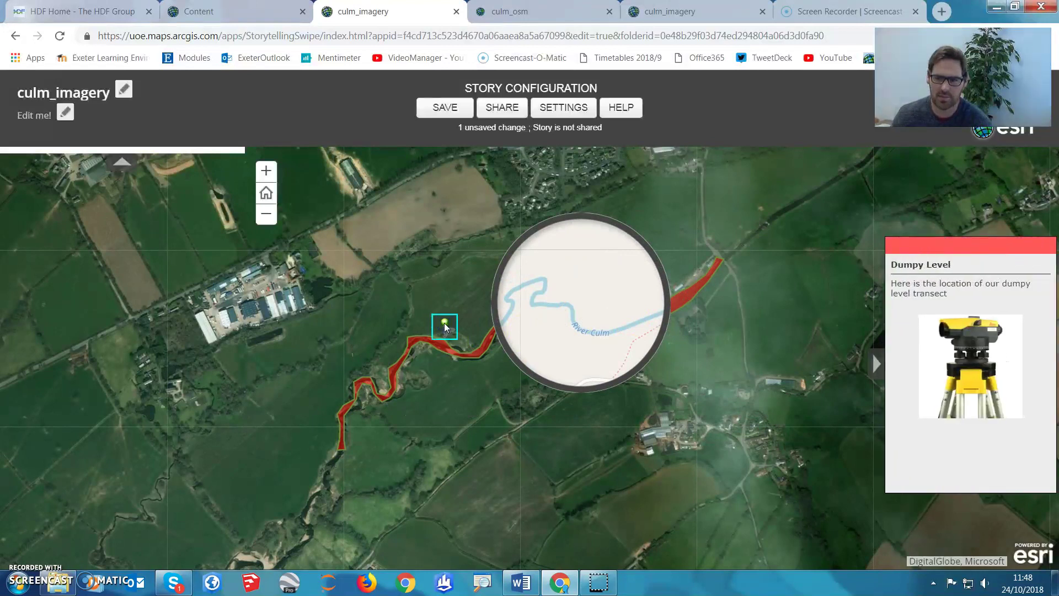
left_click(423, 338)
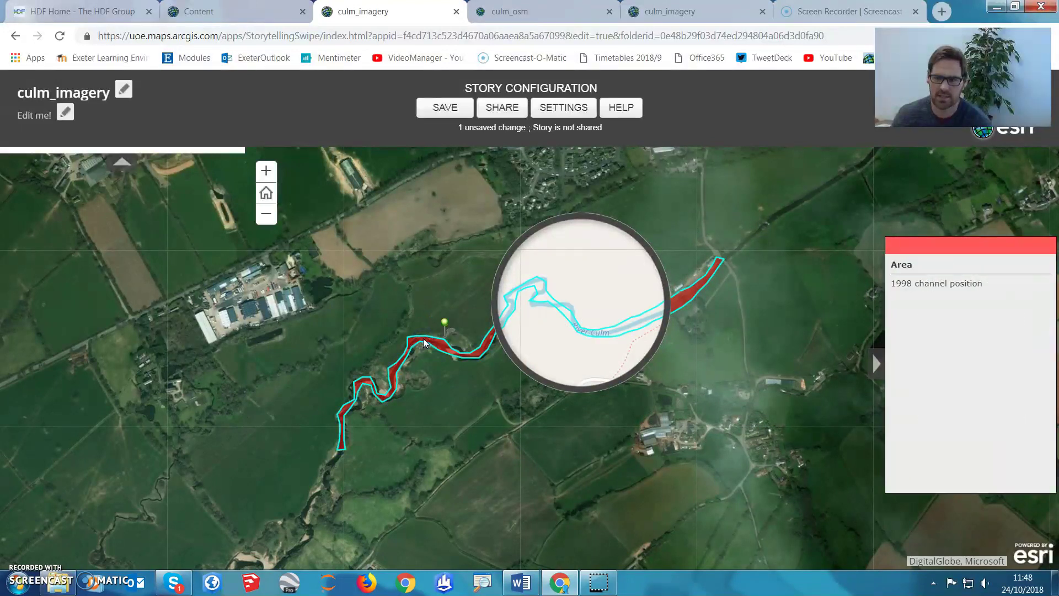
left_click(877, 356)
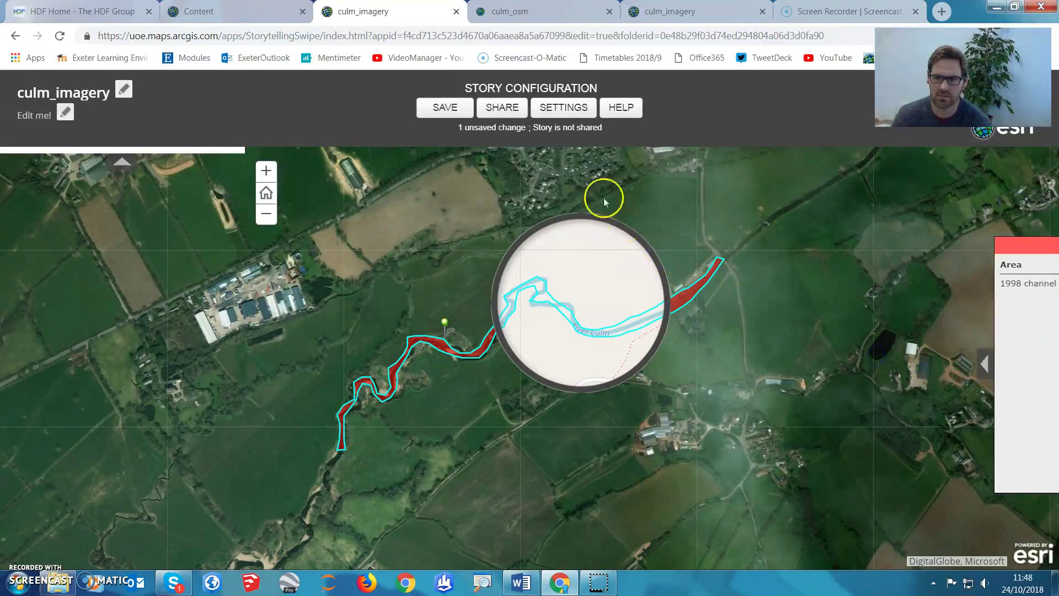
Copy the web address of the spyglass app and go back to the empty immersive section of the Cascade story
left_click(592, 41)
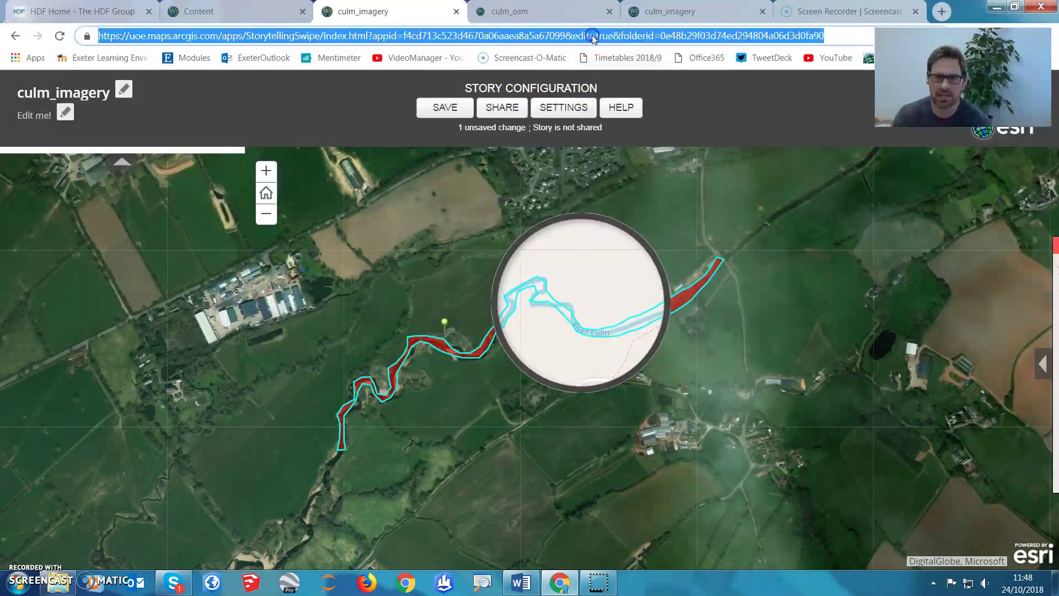
right_click(591, 35)
left_click(636, 83)
left_click(670, 11)
left_click(530, 11)
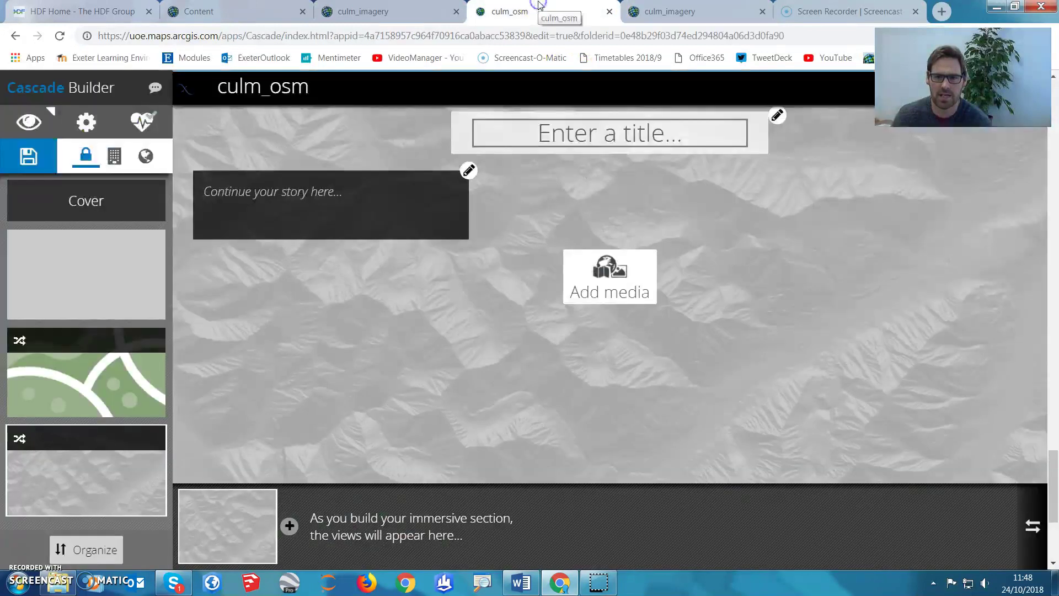
Add the spyglass app to the immersive section as linked web content, using the copied address
left_click(614, 280)
left_click(818, 132)
right_click(506, 290)
left_click(548, 371)
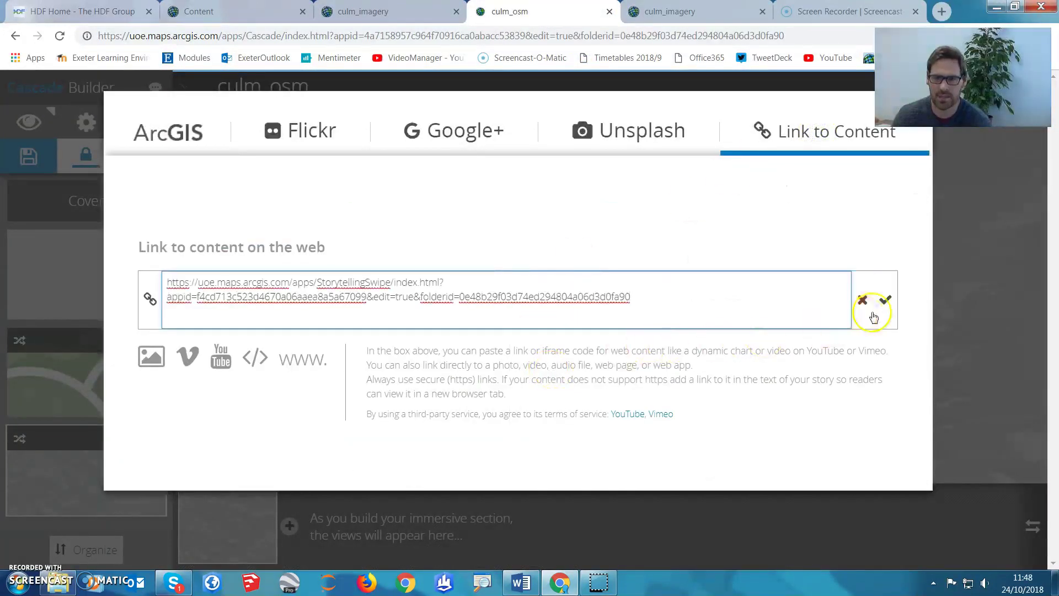
left_click(886, 300)
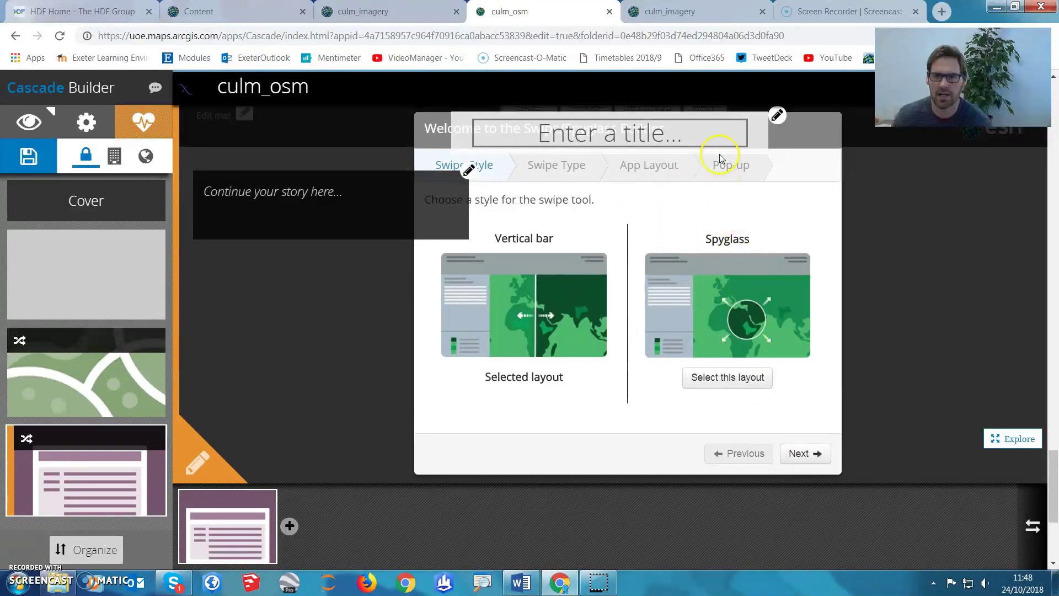
Return to the culm_imagery spyglass app and save its configuration
left_click(673, 11)
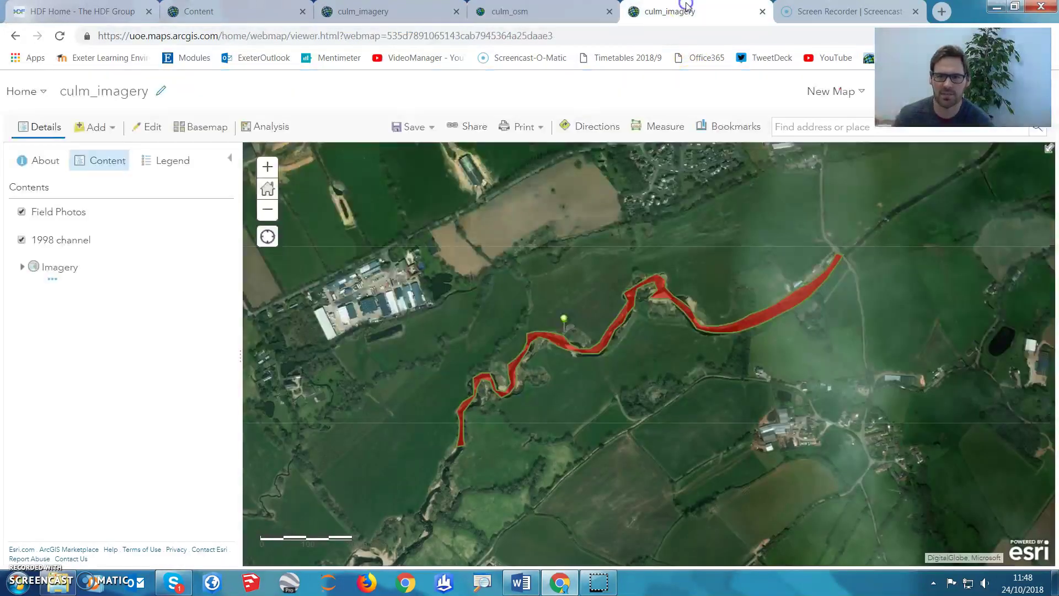
left_click(600, 11)
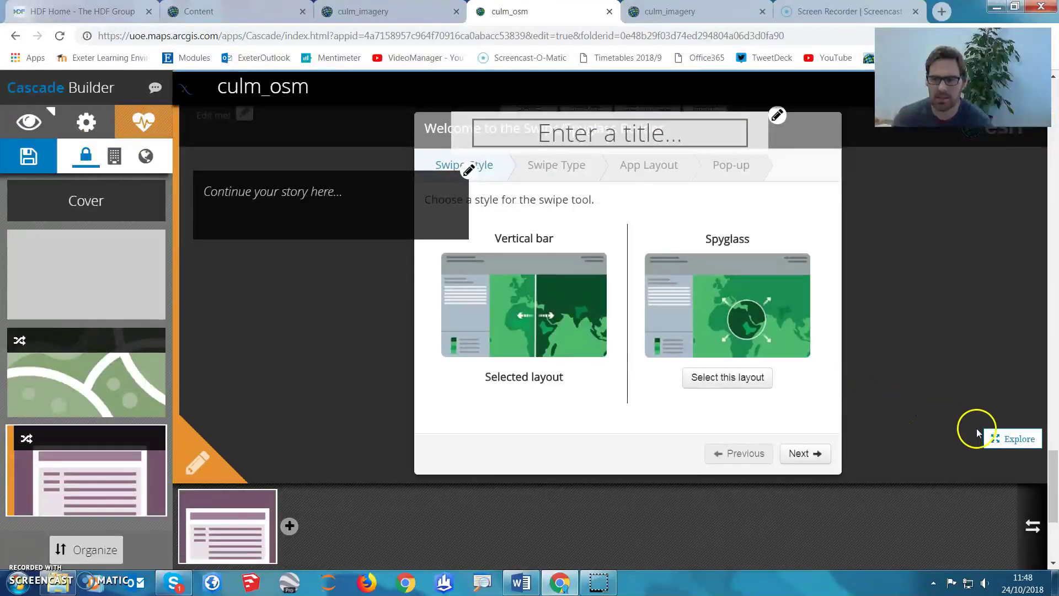
left_click(409, 10)
left_click(447, 107)
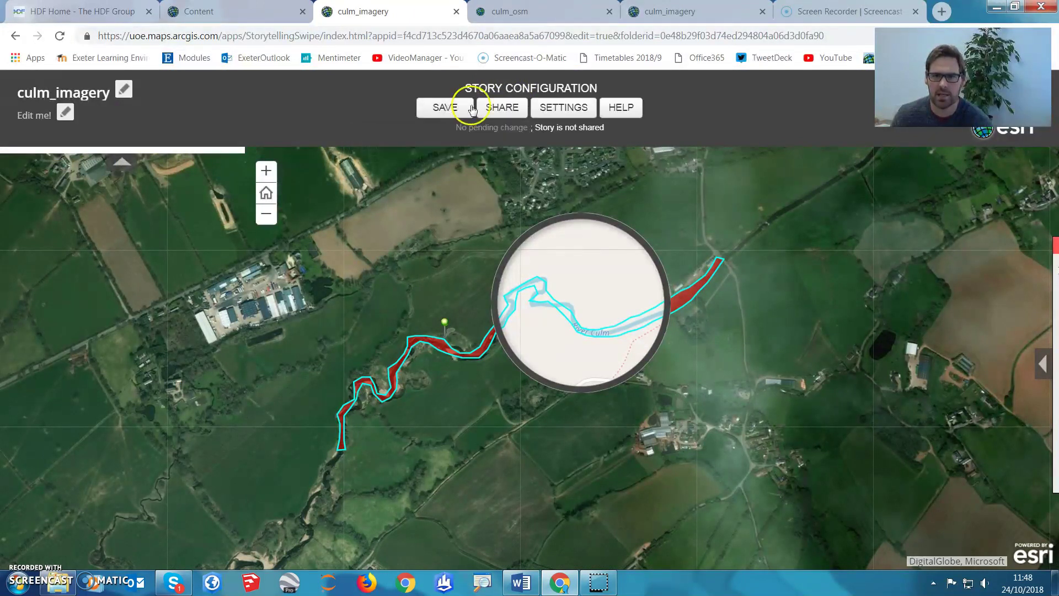
Go back to the culm_osm Cascade story and save it with the embedded app
left_click(681, 11)
left_click(554, 10)
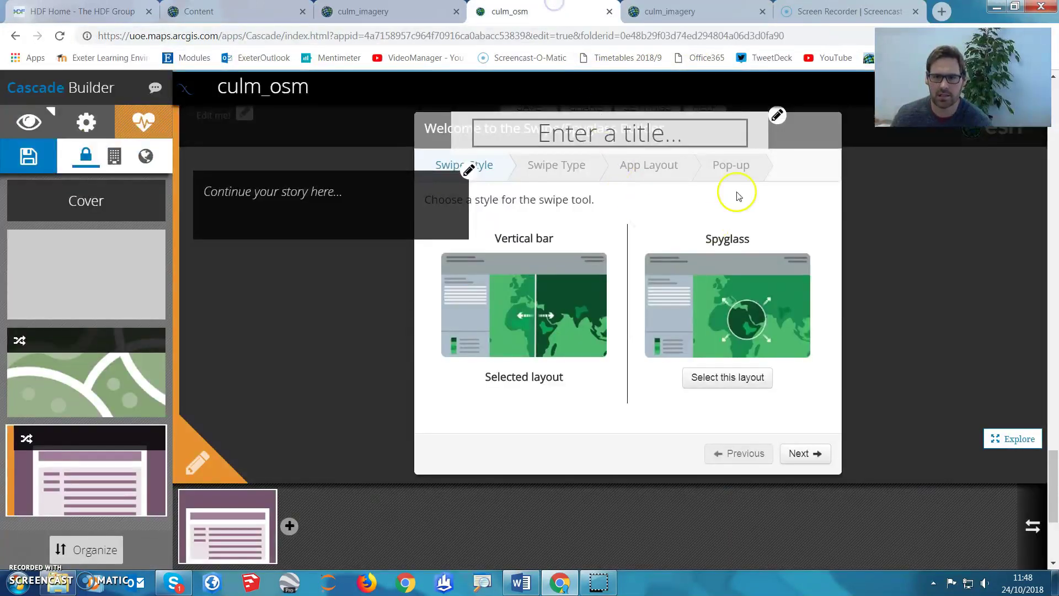
left_click(36, 148)
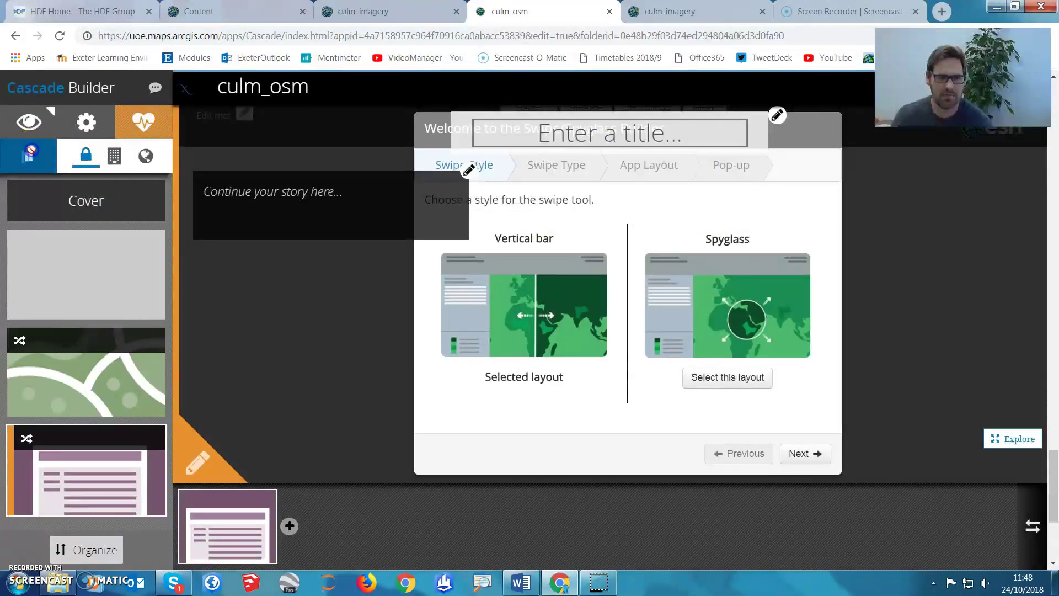
View the live story from its cover through the street and imagery maps to the embedded spyglass app
left_click(32, 121)
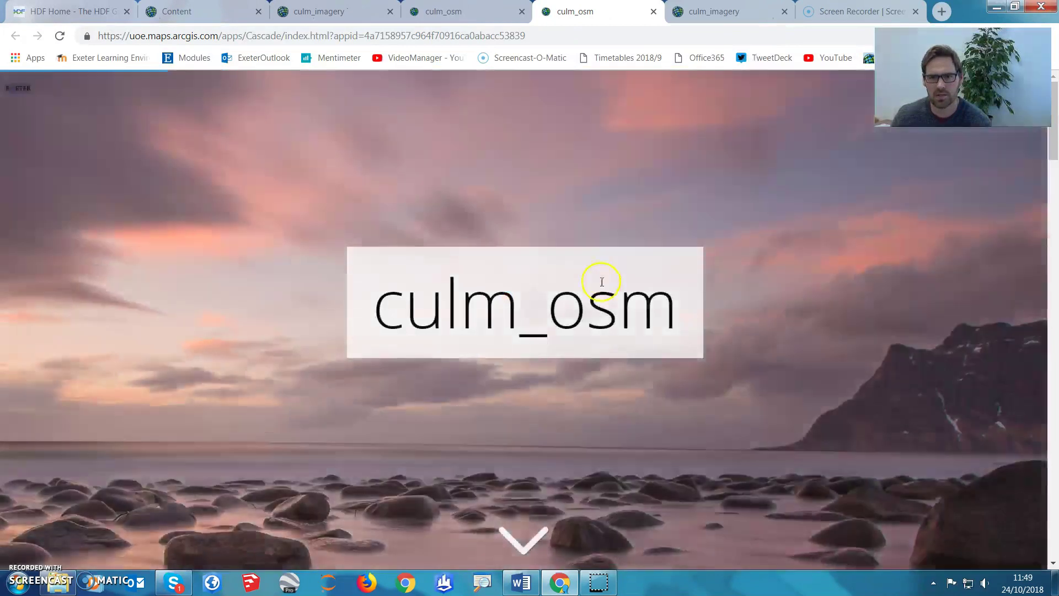
scroll(590, 276, "down", 5)
scroll(605, 289, "down", 2)
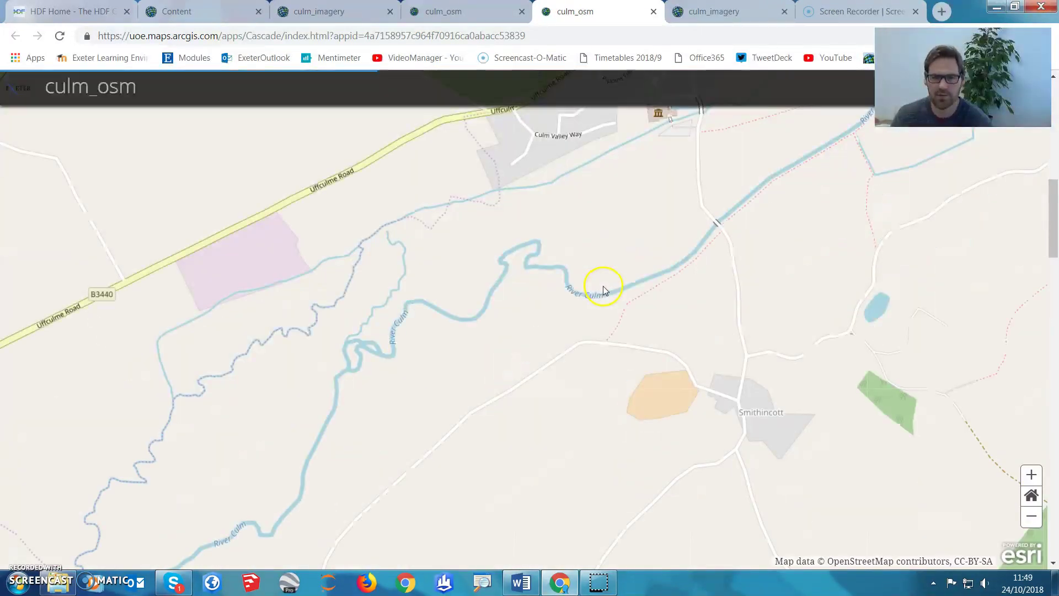
scroll(602, 296, "down", 5)
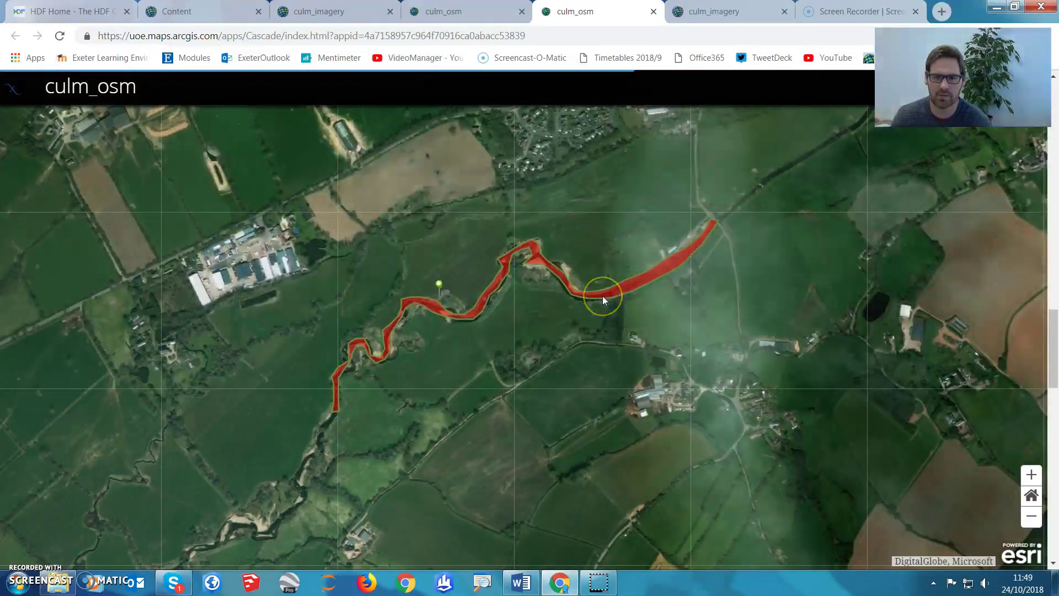
scroll(603, 296, "down", 3)
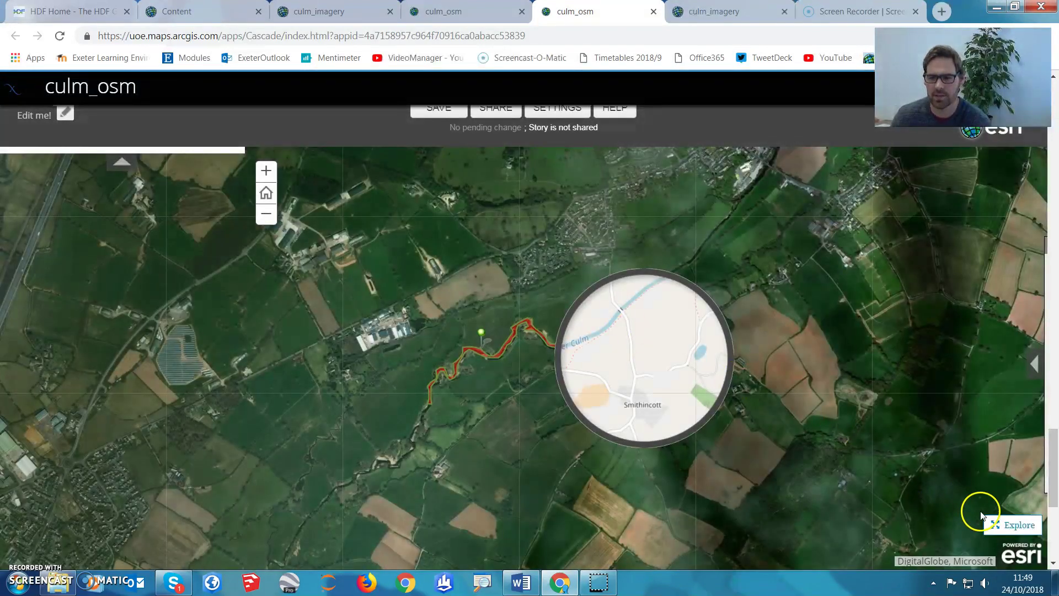
Explore the embedded spyglass over the River Culm, stop exploring, and review the story again from its cover
left_click(995, 524)
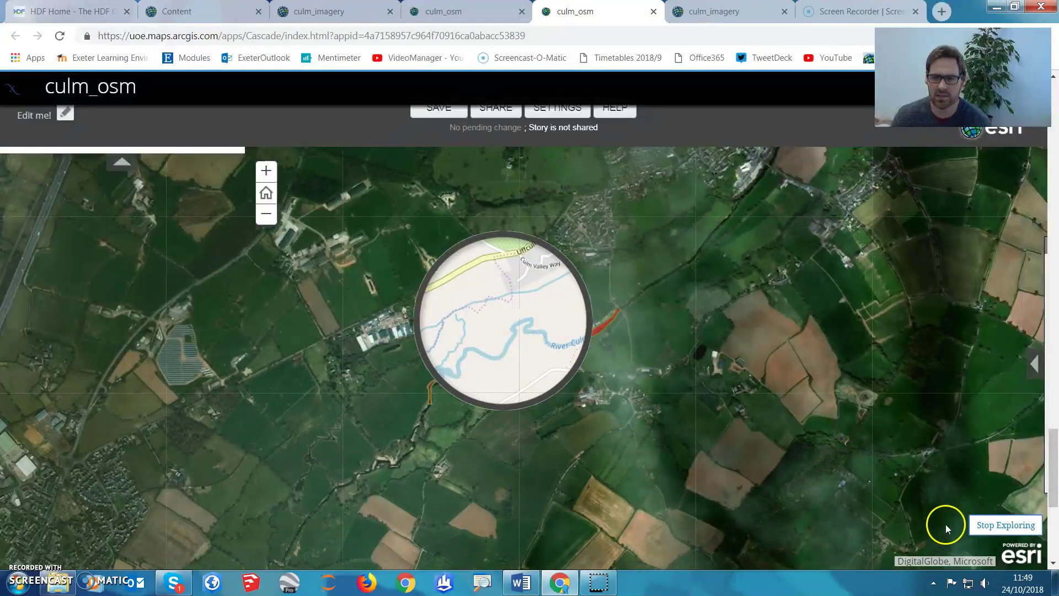
left_click(996, 526)
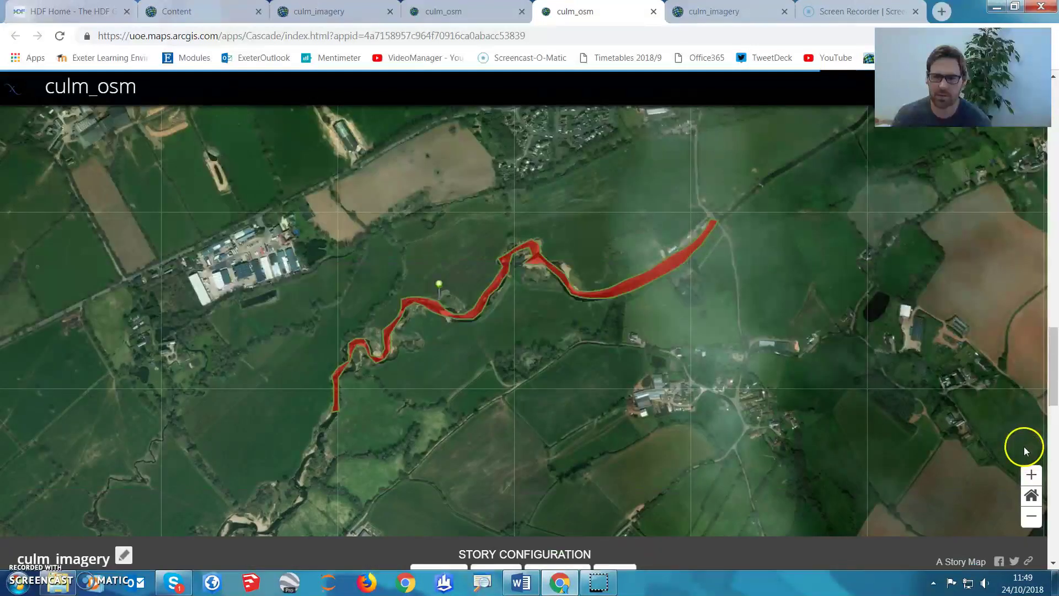
scroll(1017, 431, "up", 2)
left_click(791, 291)
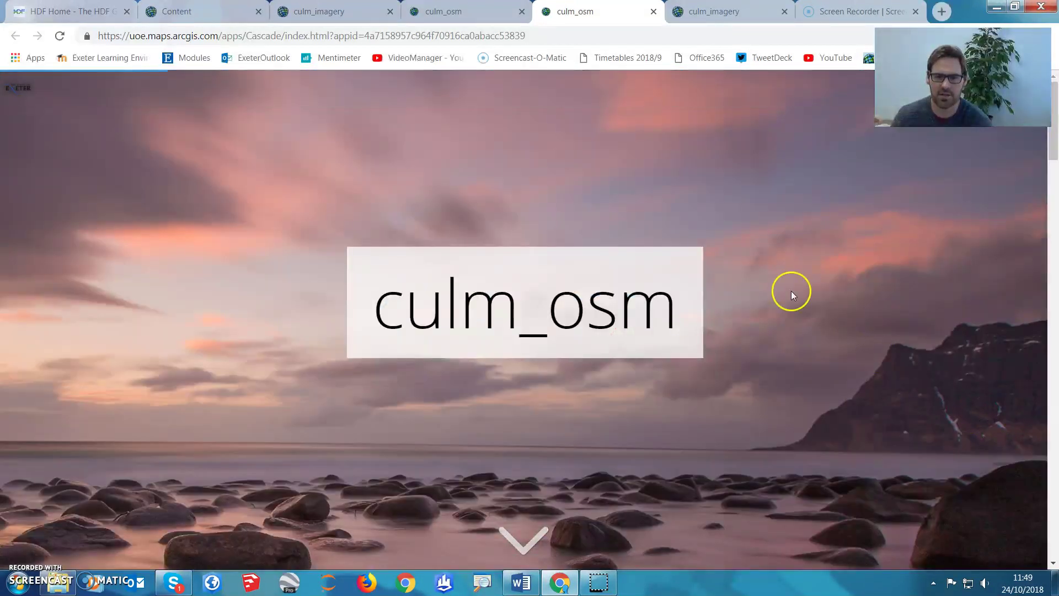
scroll(790, 288, "down", 3)
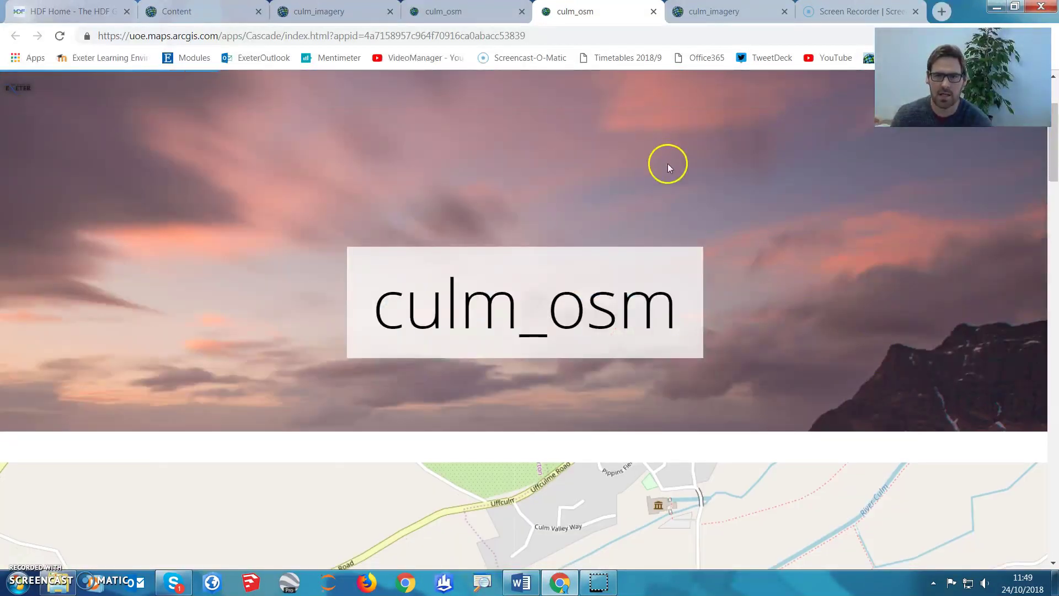
Return to the culm_imagery comparison app and apply the Vertical bar swipe style, keeping the two web maps swipe type
left_click(454, 9)
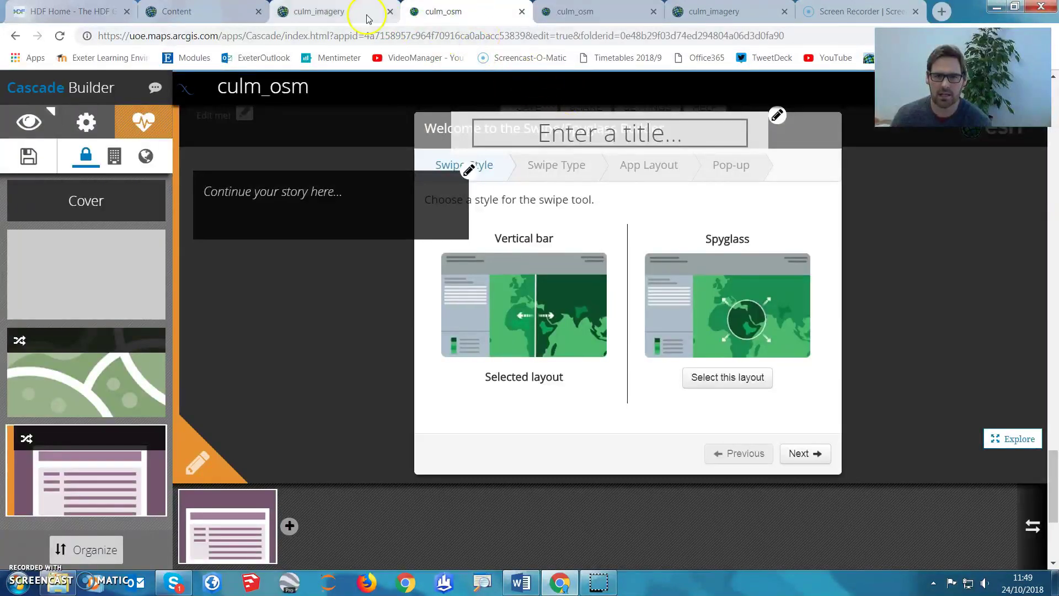
left_click(717, 13)
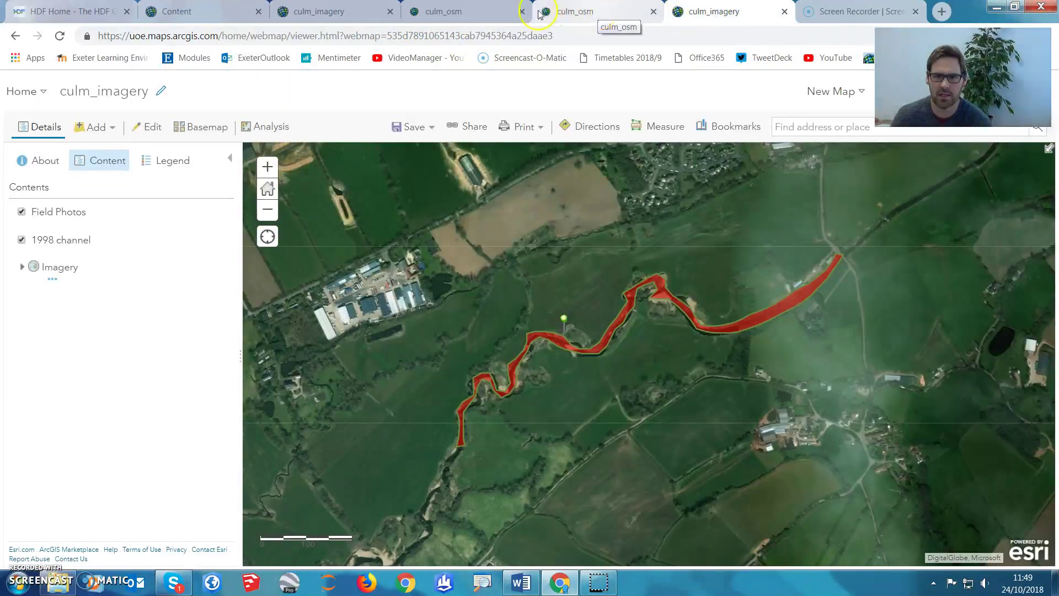
left_click(340, 12)
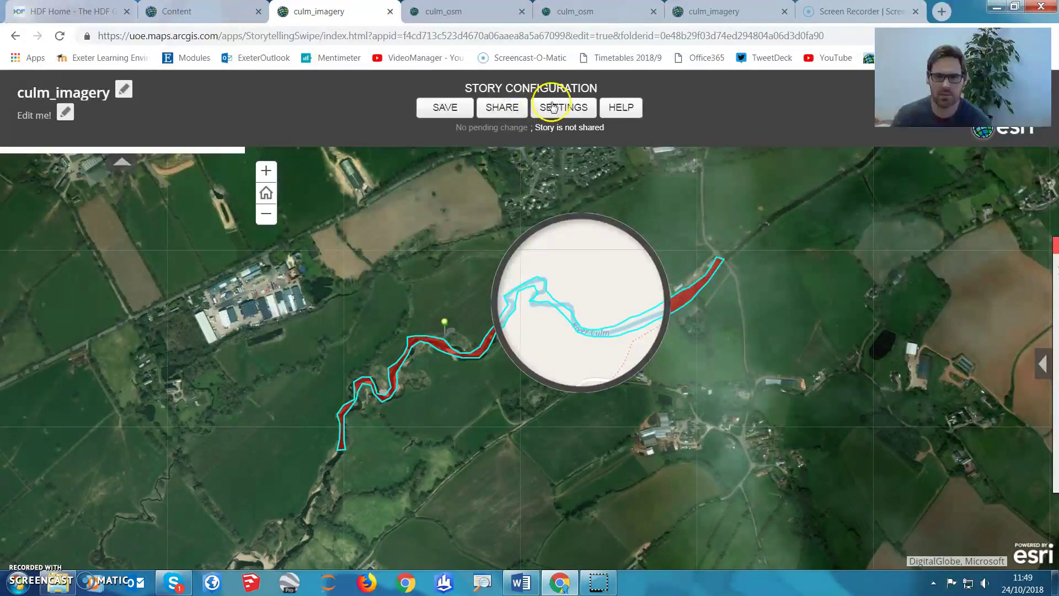
left_click(553, 107)
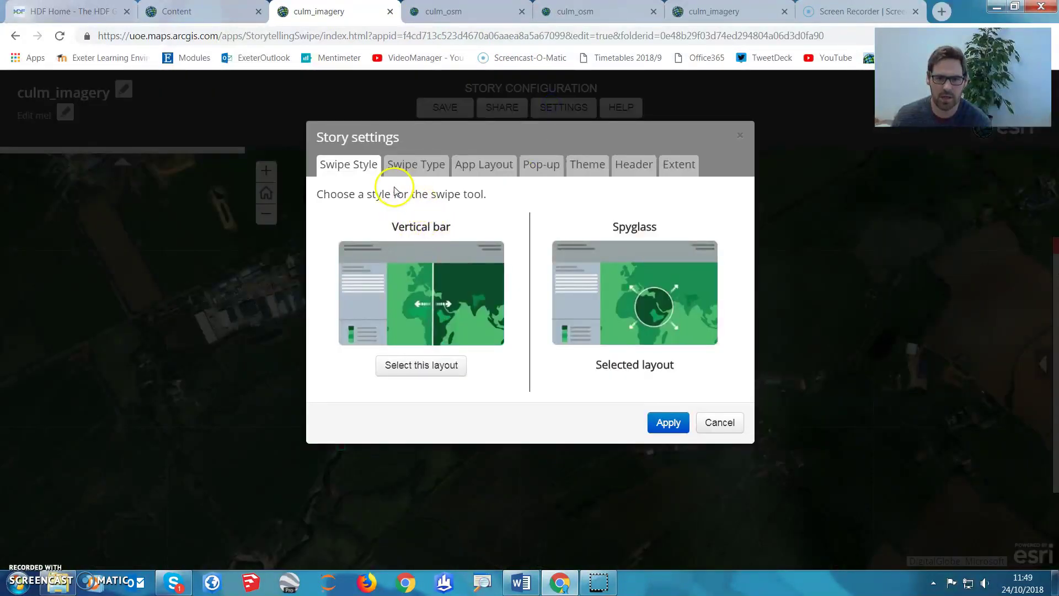
left_click(425, 365)
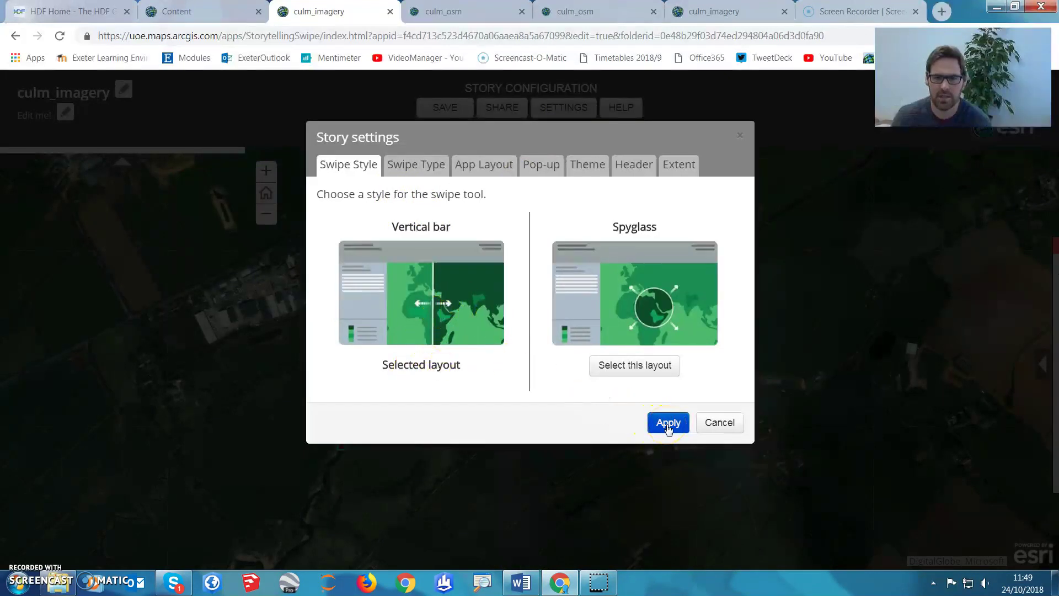
left_click(418, 173)
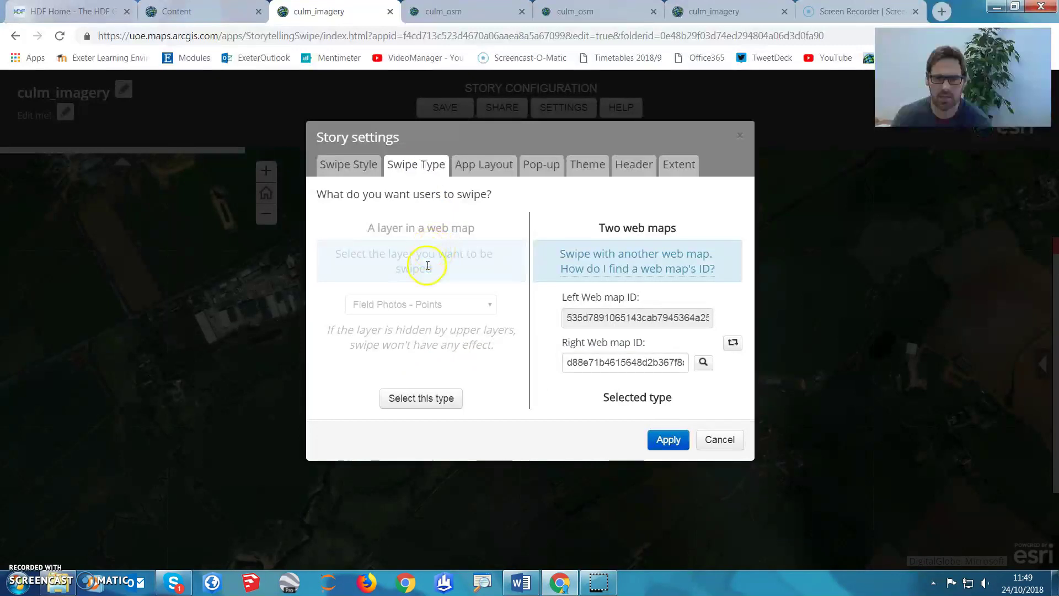
left_click(666, 440)
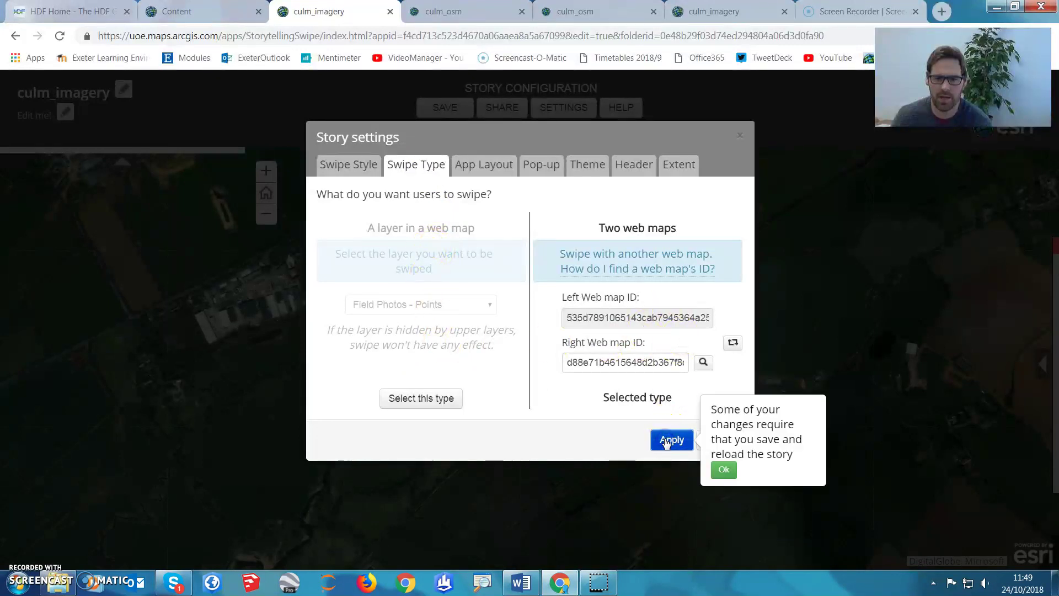
left_click(724, 471)
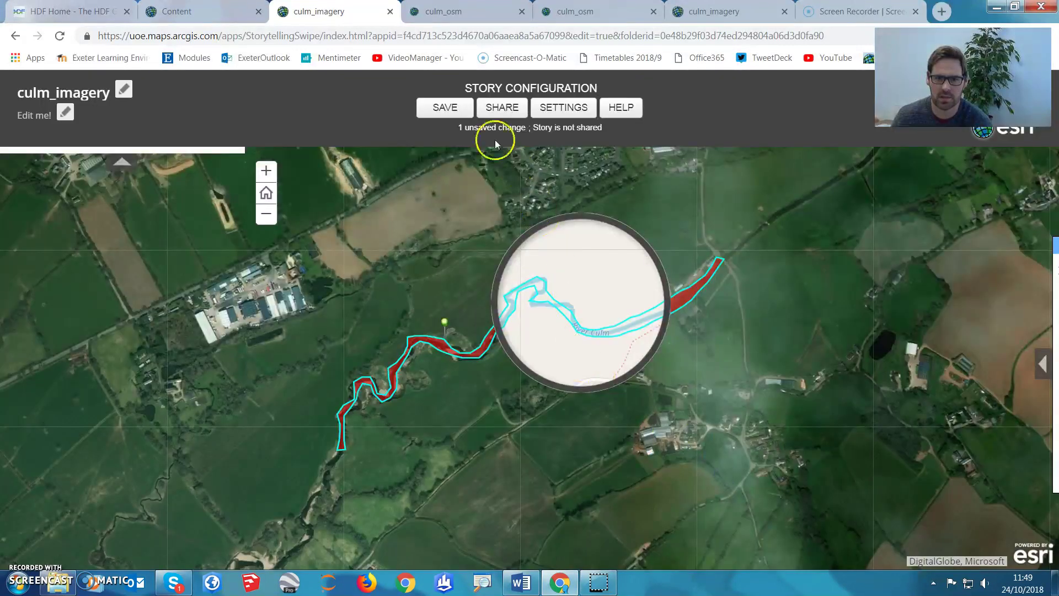
Save the culm_imagery app, reload it, and try the vertical swipe bar across the River Culm maps
left_click(446, 109)
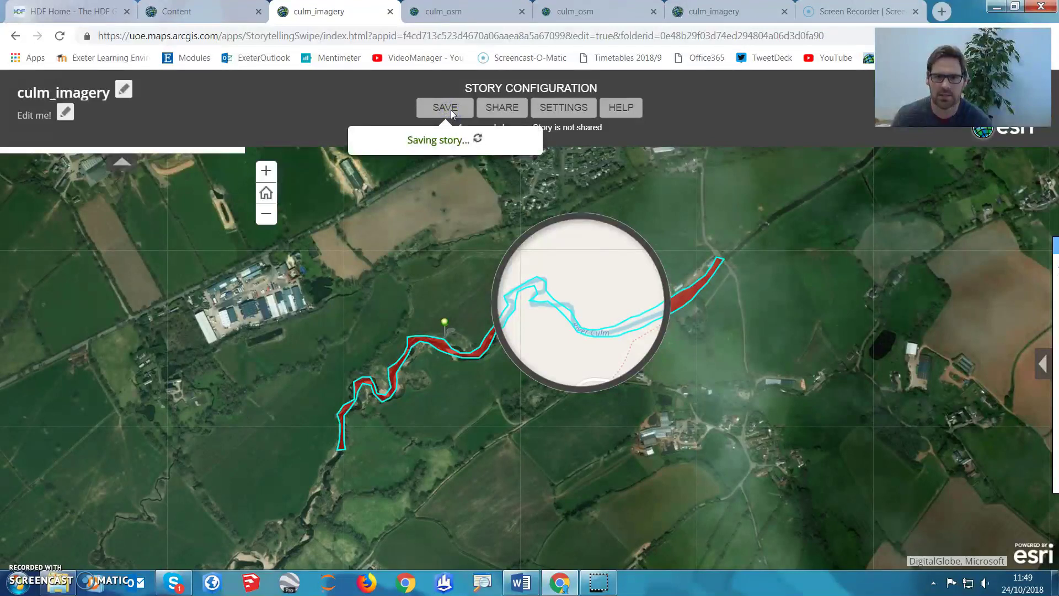
left_click(60, 36)
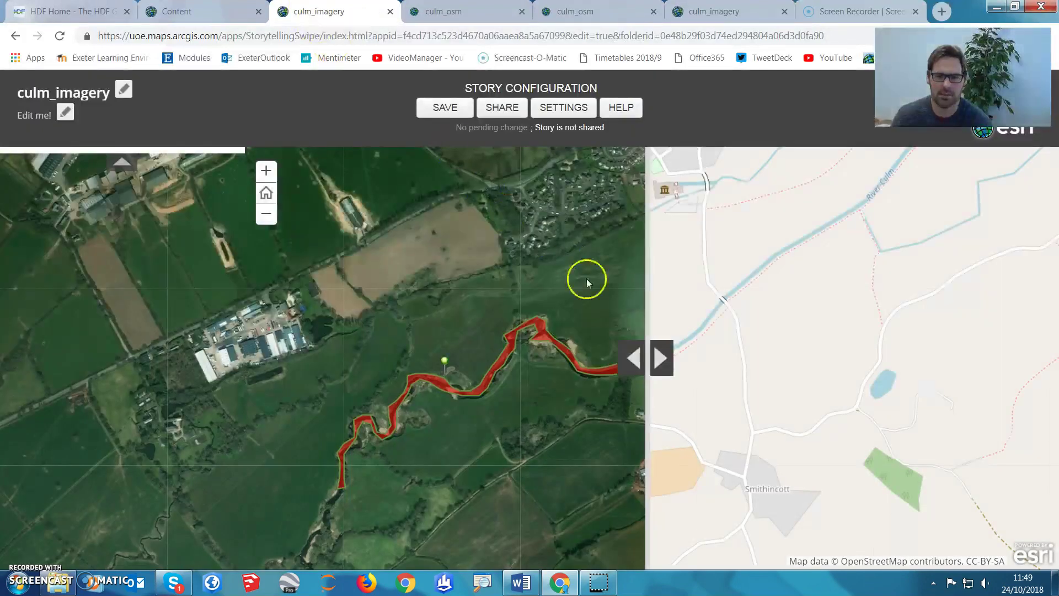
left_click_drag(646, 354, 438, 362)
Reload the live culm_osm story and view it from the cover down to the embedded swipe app
left_click(457, 11)
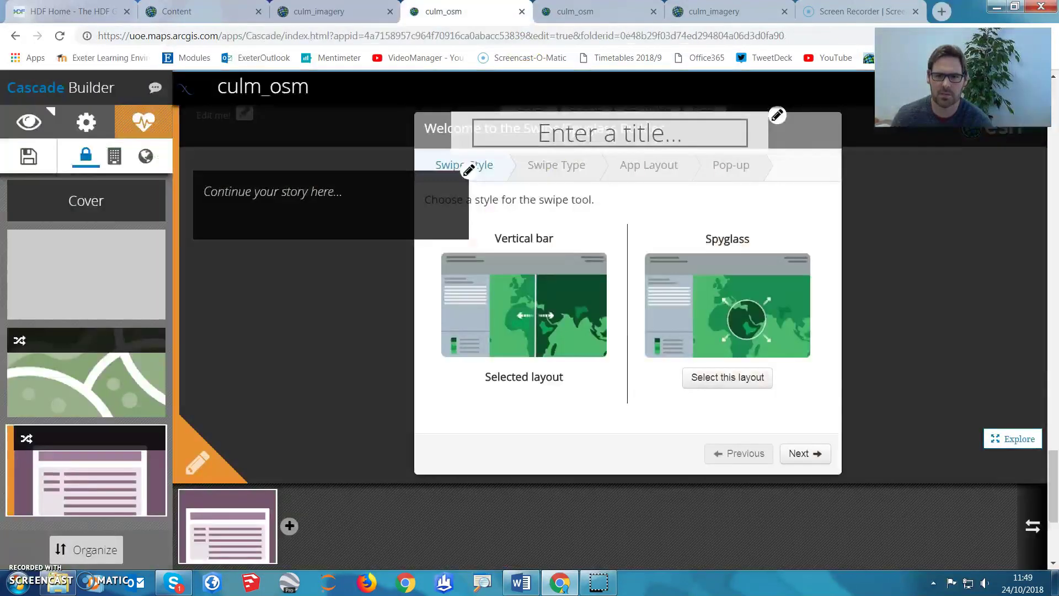
left_click(579, 6)
left_click(464, 11)
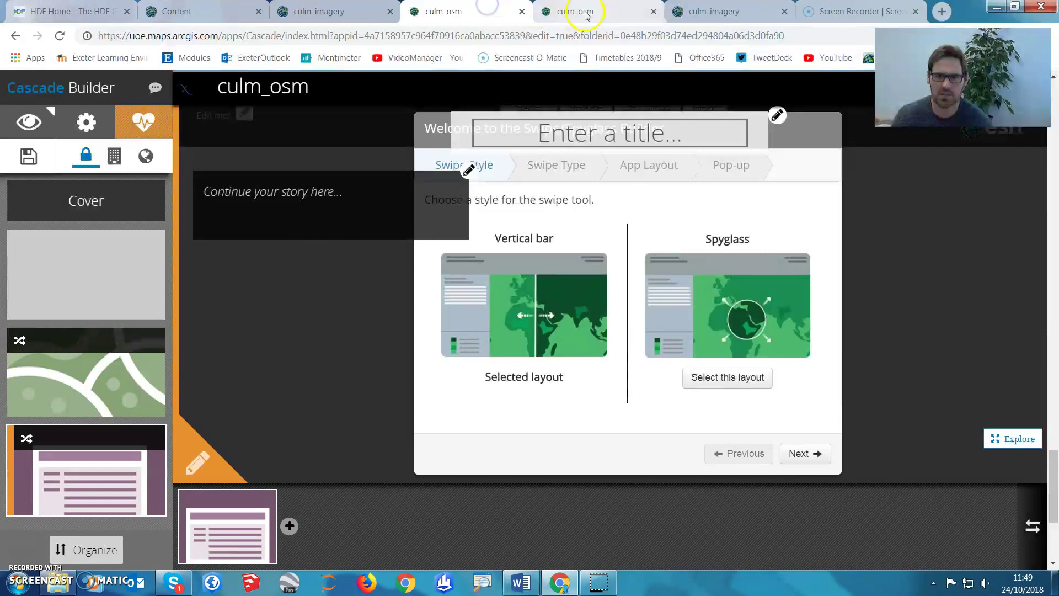
left_click(584, 11)
left_click(60, 35)
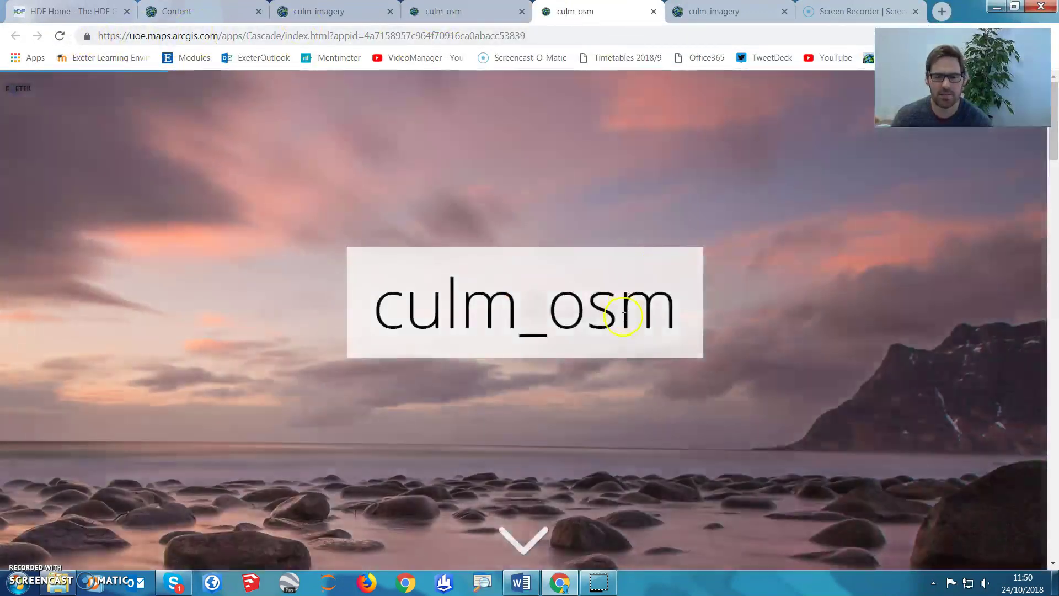
scroll(622, 326, "down", 5)
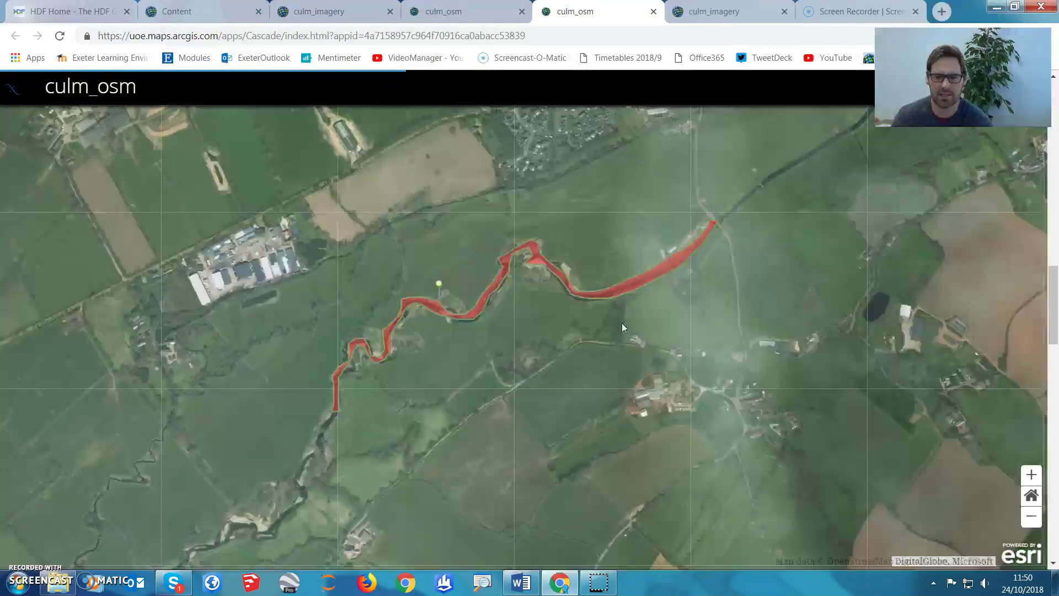
scroll(622, 323, "down", 5)
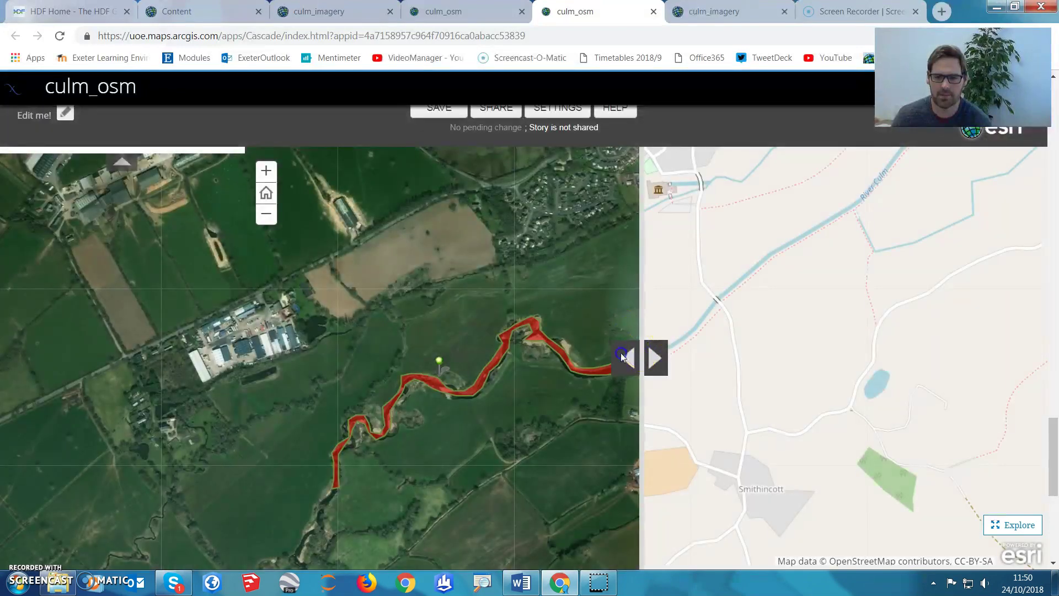
Explore the embedded swipe app by moving its bar, viewing the green field photo point's pop-up, and zooming the map
left_click(1004, 525)
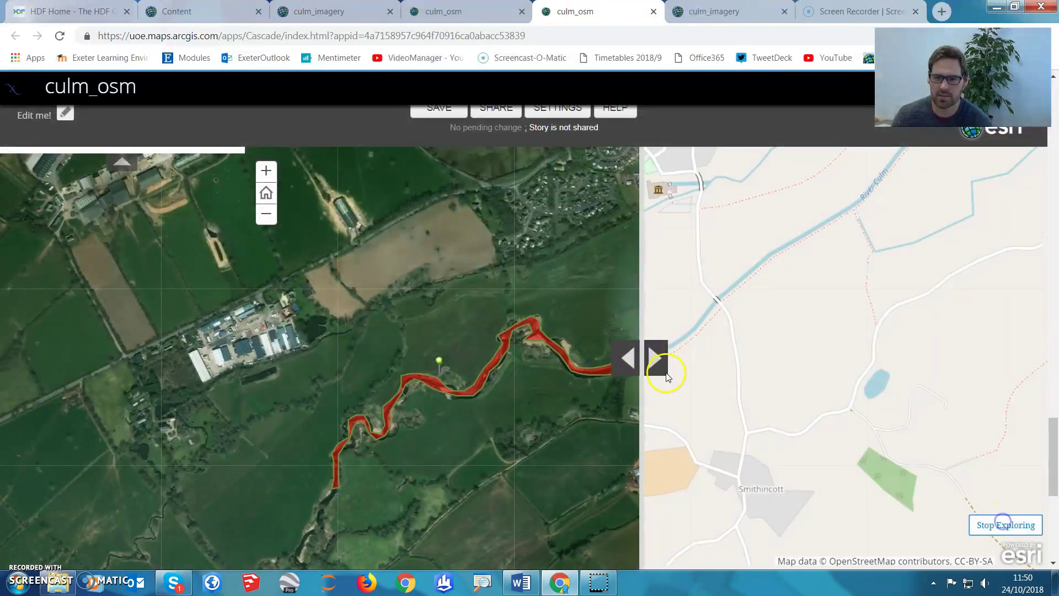
left_click_drag(639, 357, 544, 365)
left_click(442, 363)
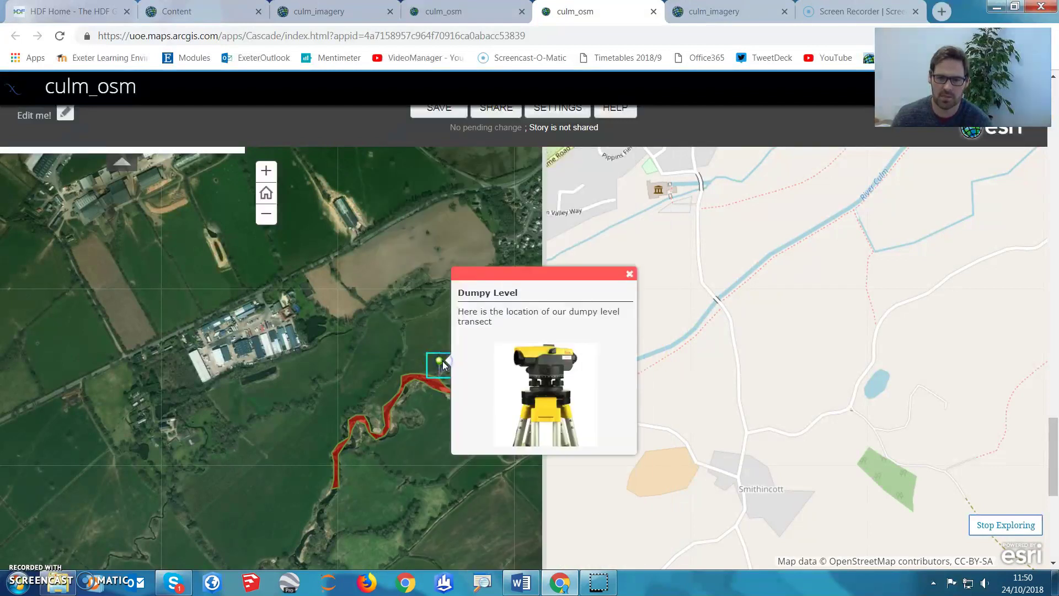
left_click(627, 278)
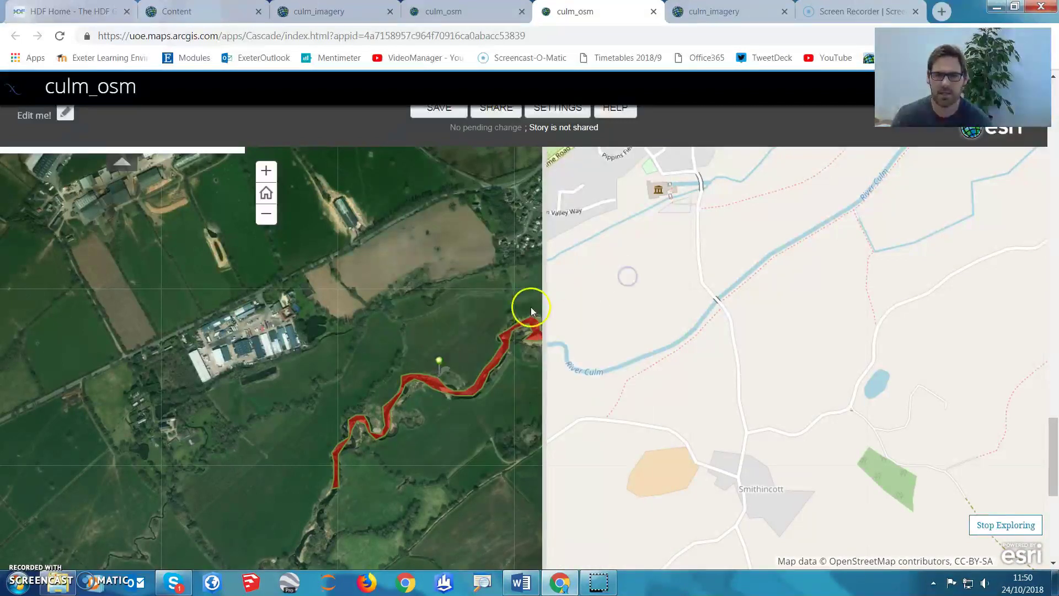
scroll(490, 253, "up", 2)
In the culm_osm Cascade builder, set the transition from street map to imagery map to Swipe Horizontal and save the story
key("ctrl+shift+Tab")
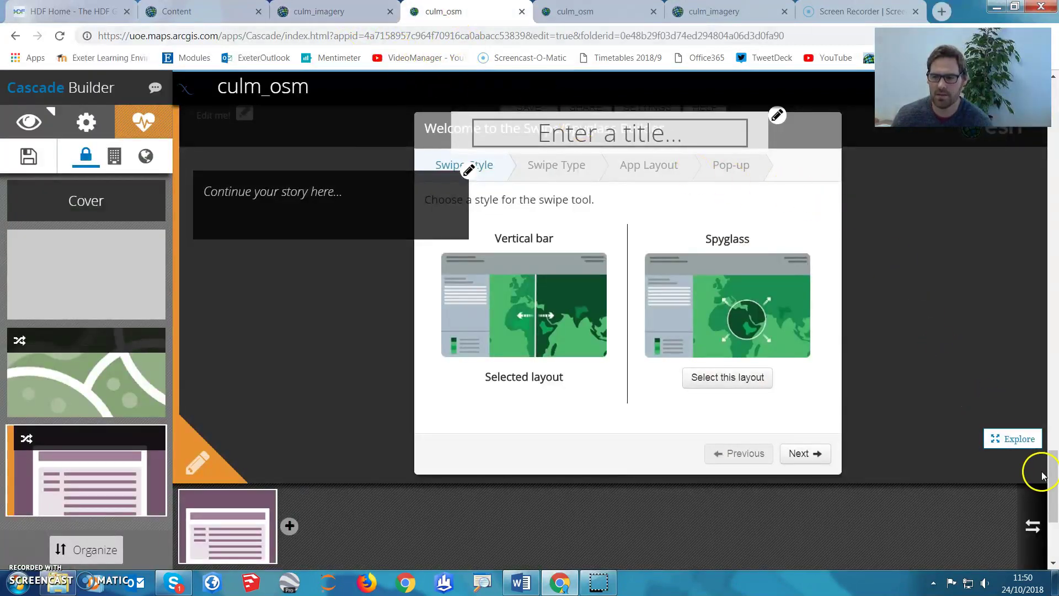
scroll(1042, 475, "up", 5)
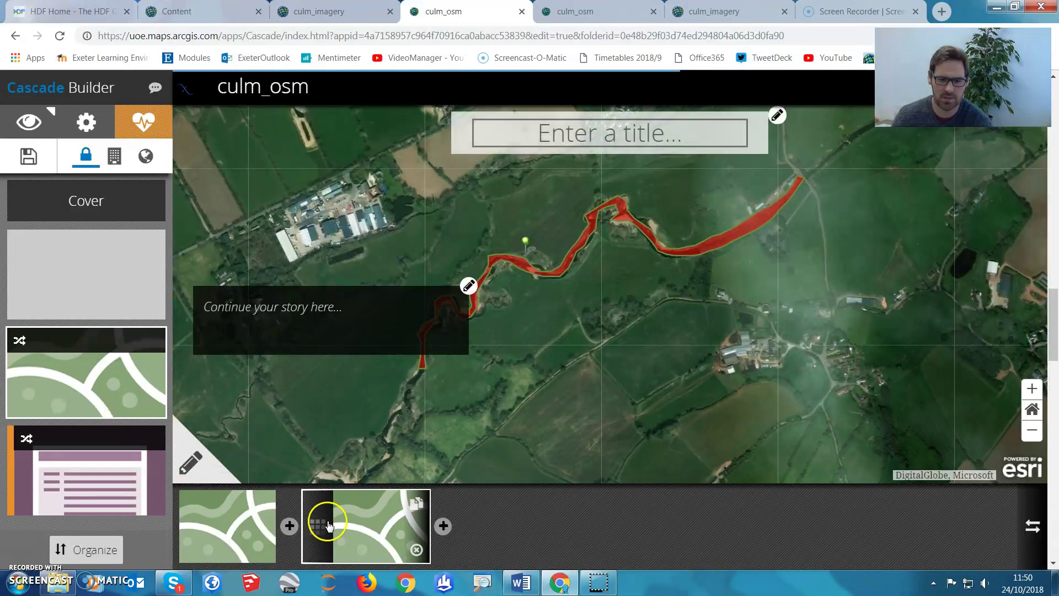
scroll(633, 352, "up", 10)
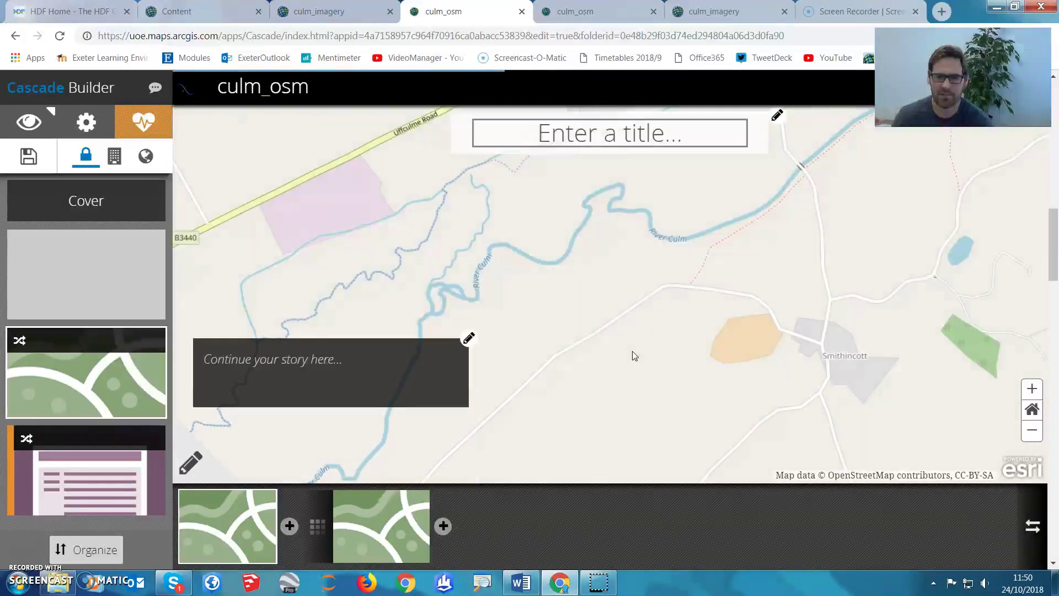
scroll(632, 355, "up", 3)
scroll(634, 331, "down", 3)
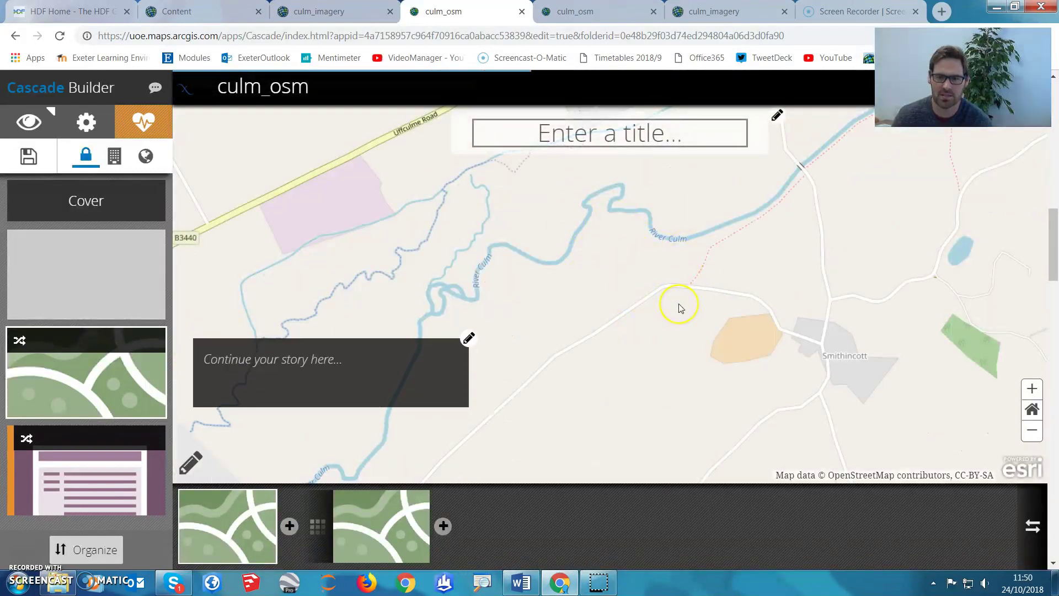
scroll(680, 307, "down", 3)
left_click(317, 524)
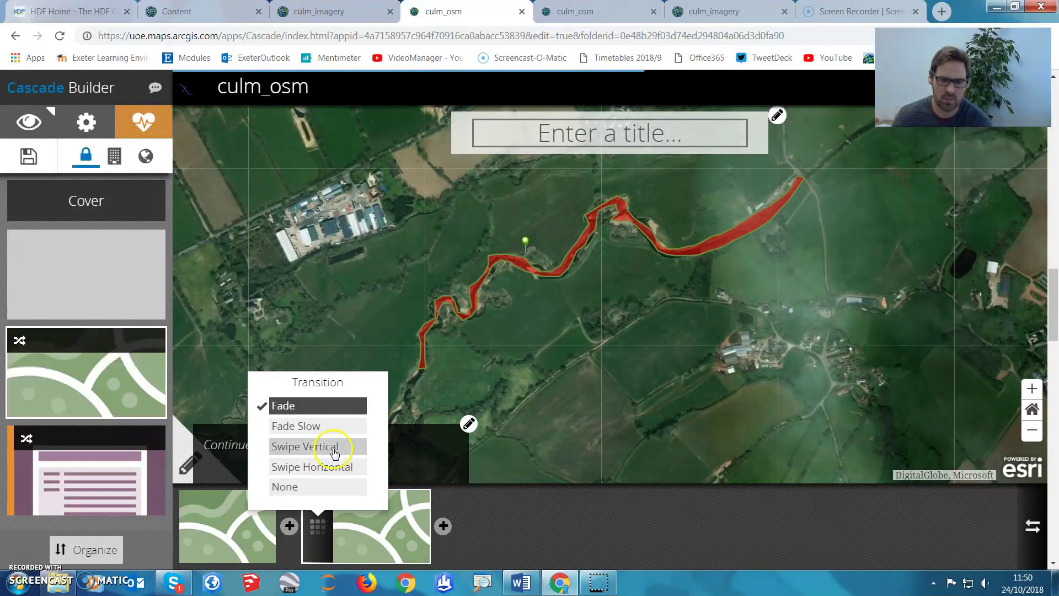
left_click(331, 466)
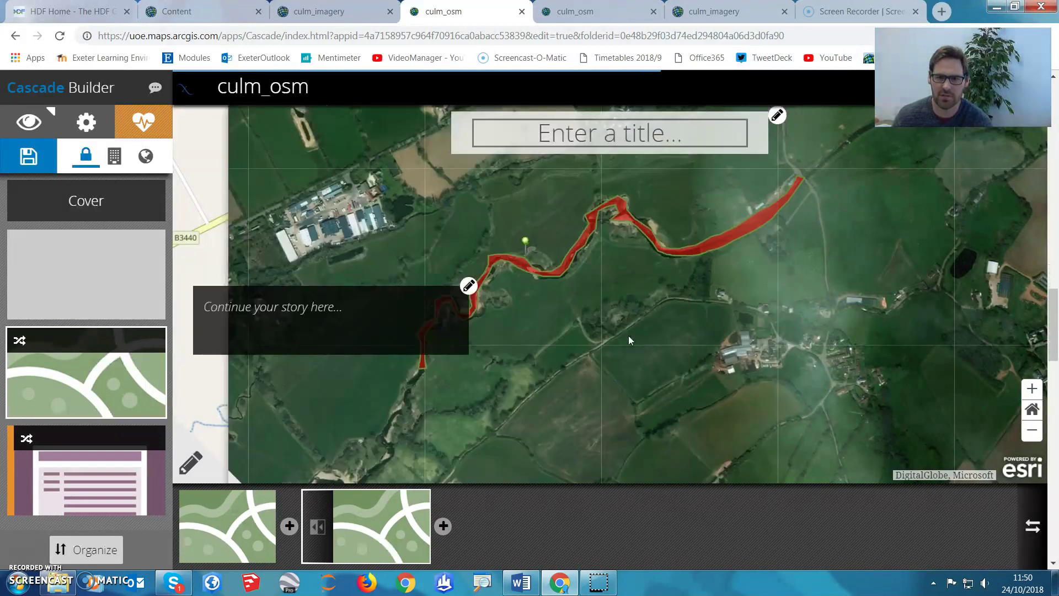
left_click(35, 157)
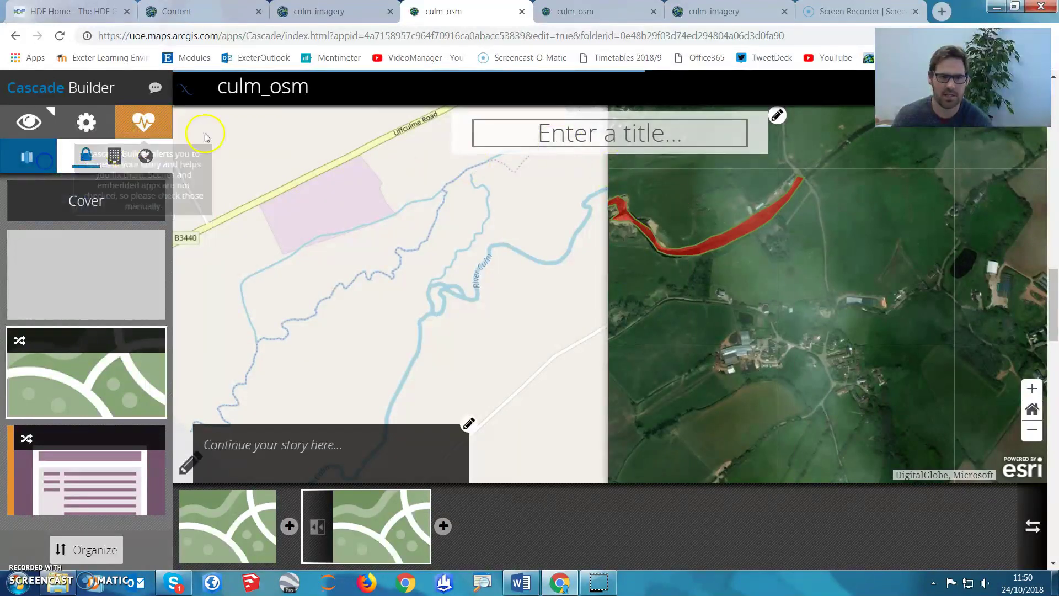
Reload the live culm_osm story and review the horizontal swipe between the street and imagery maps, continuing to the embedded app
left_click(596, 11)
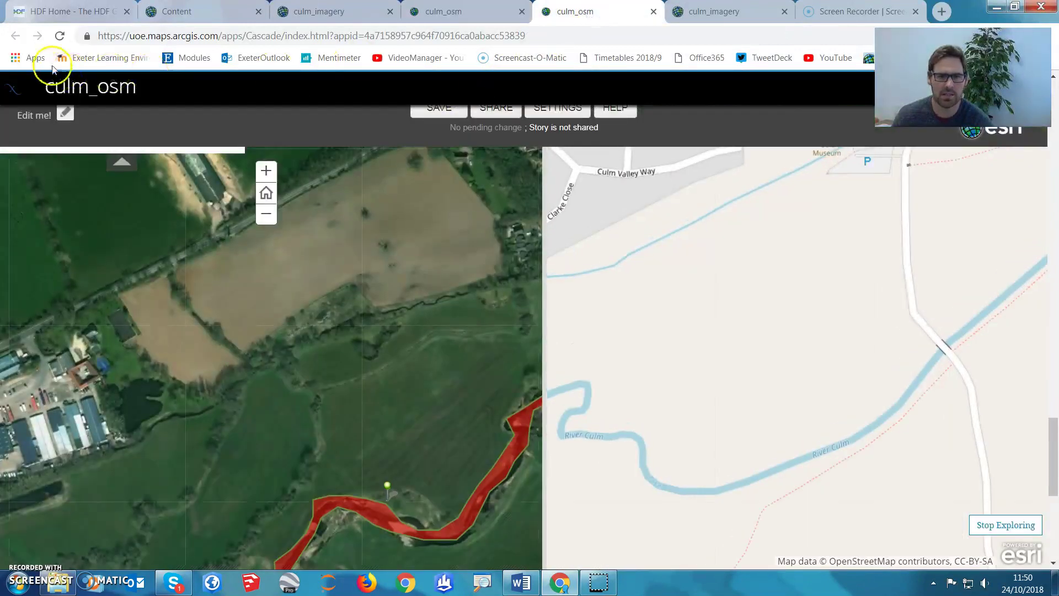
left_click(686, 19)
key("ctrl+shift+Tab")
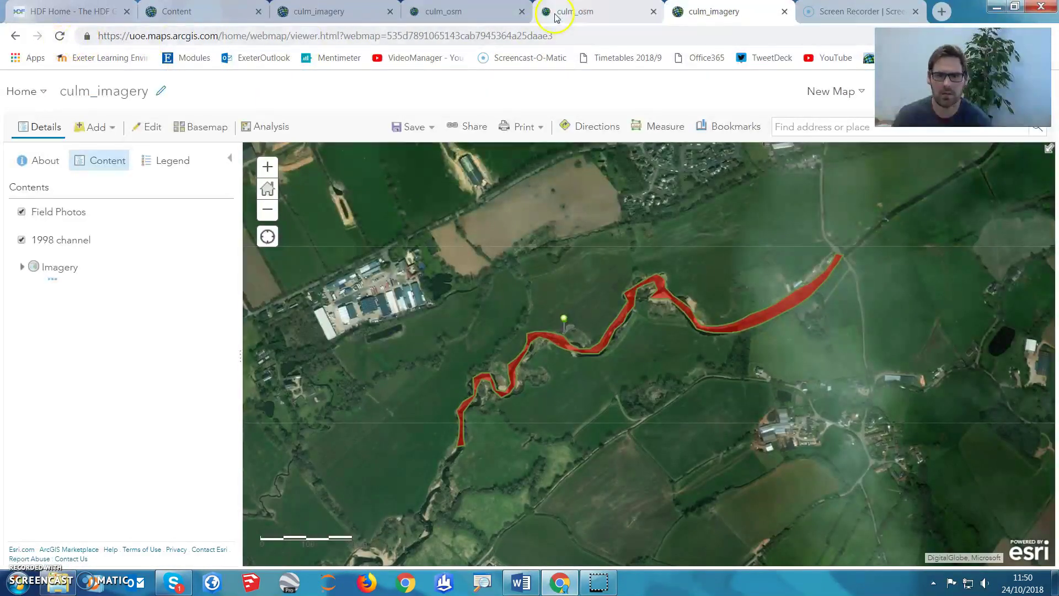
left_click(62, 36)
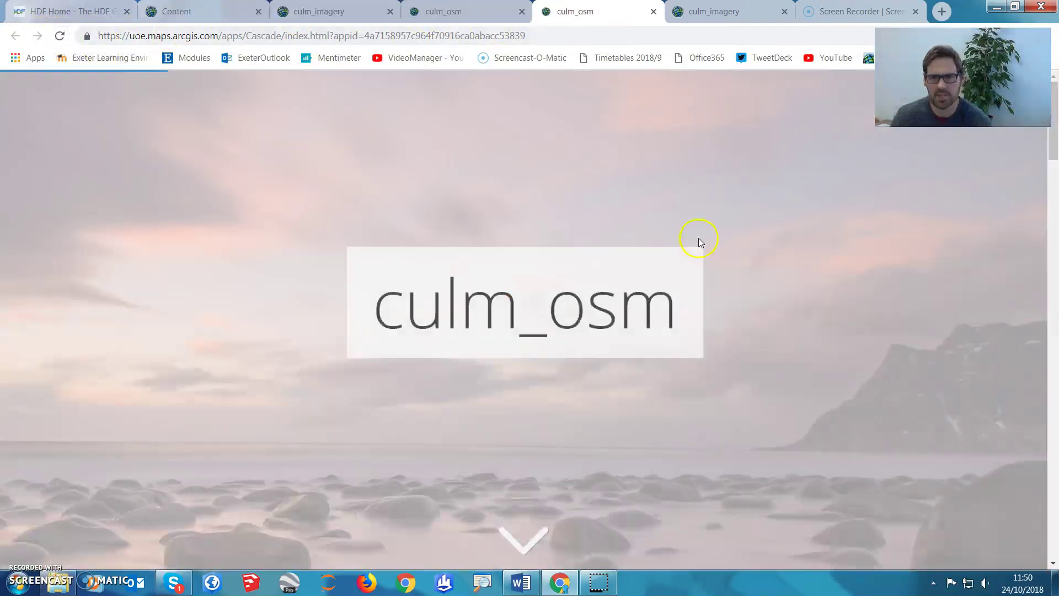
scroll(635, 295, "down", 5)
scroll(637, 291, "down", 2)
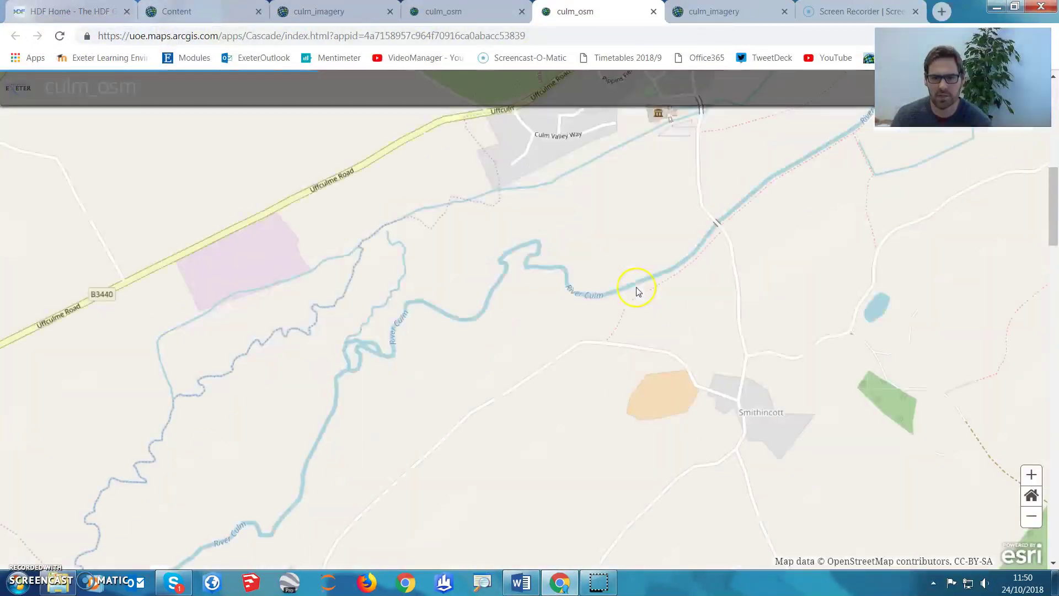
scroll(637, 292, "down", 3)
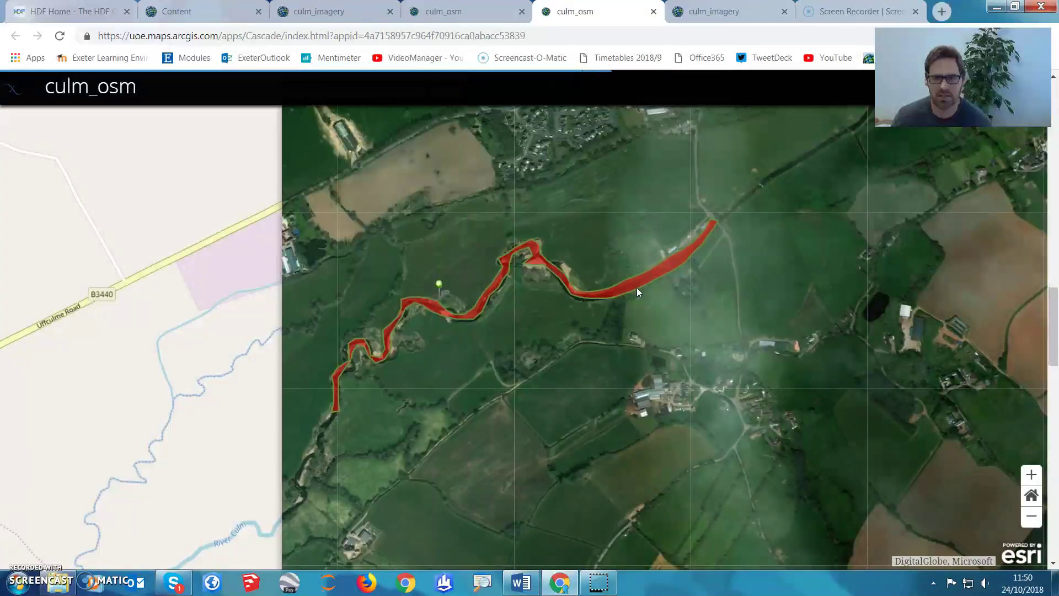
scroll(638, 292, "up", 3)
scroll(637, 291, "down", 5)
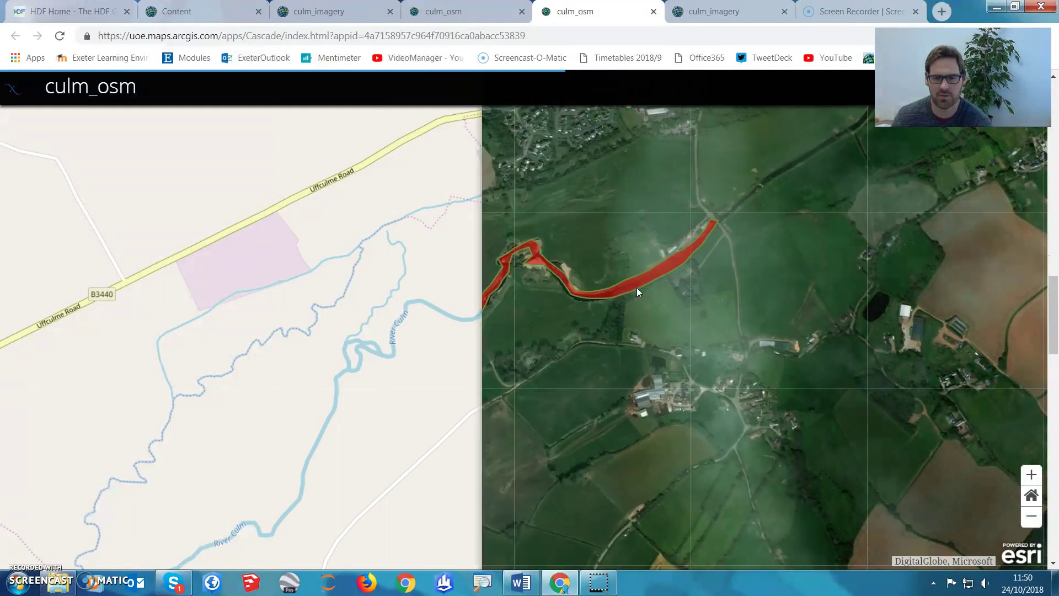
scroll(637, 288, "down", 5)
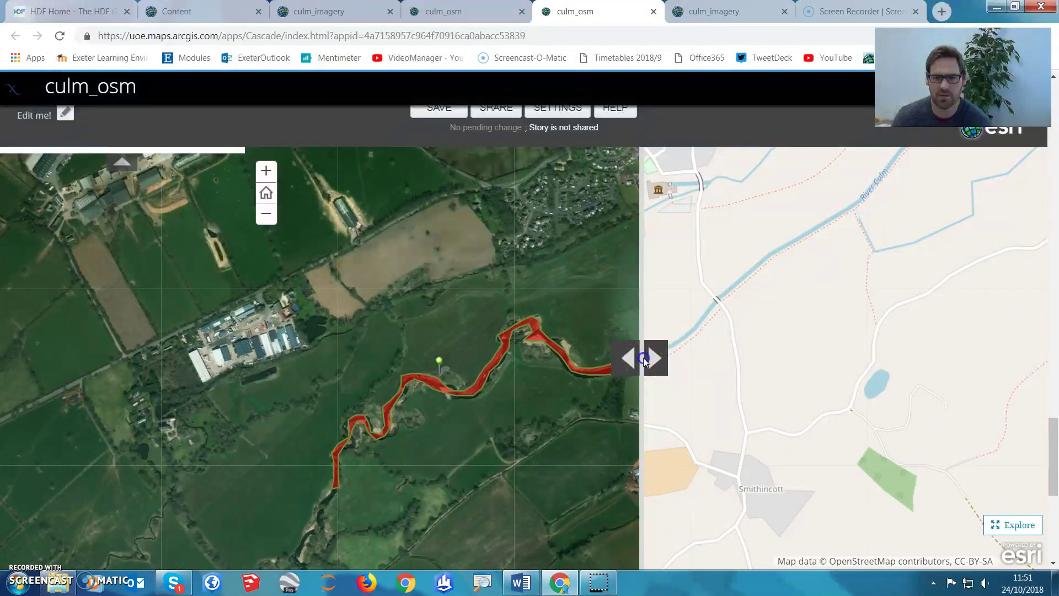
Explore the embedded app by swiping its bar over the river, stop exploring, and return to the story's cover
left_click(1016, 514)
left_click_drag(640, 357, 528, 375)
left_click(1005, 524)
scroll(713, 360, "up", 10)
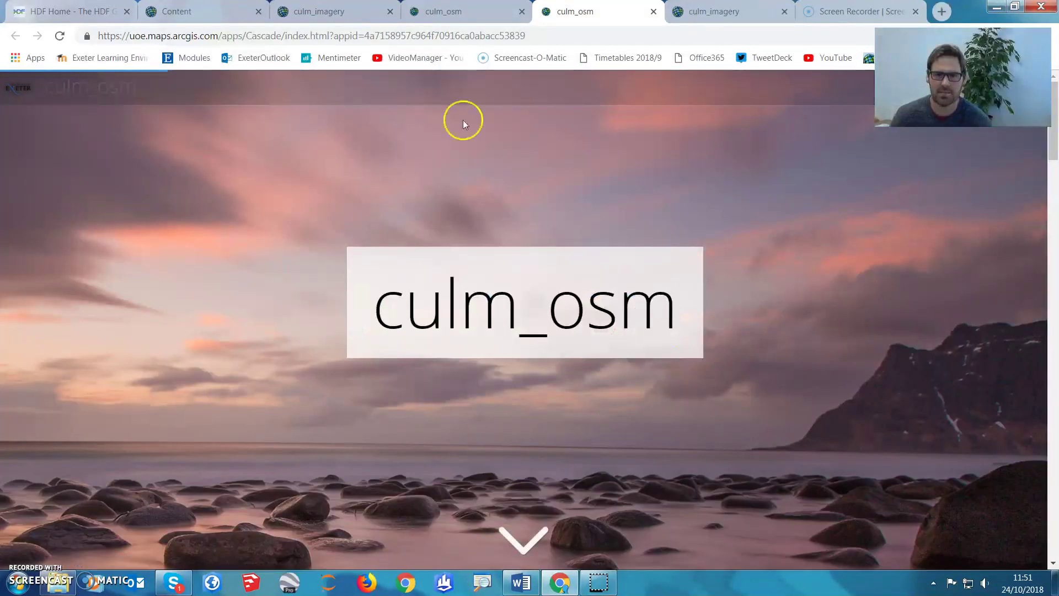
Go back through the open apps to the culm2018 folder in the ArcGIS content list
left_click(329, 12)
left_click(432, 11)
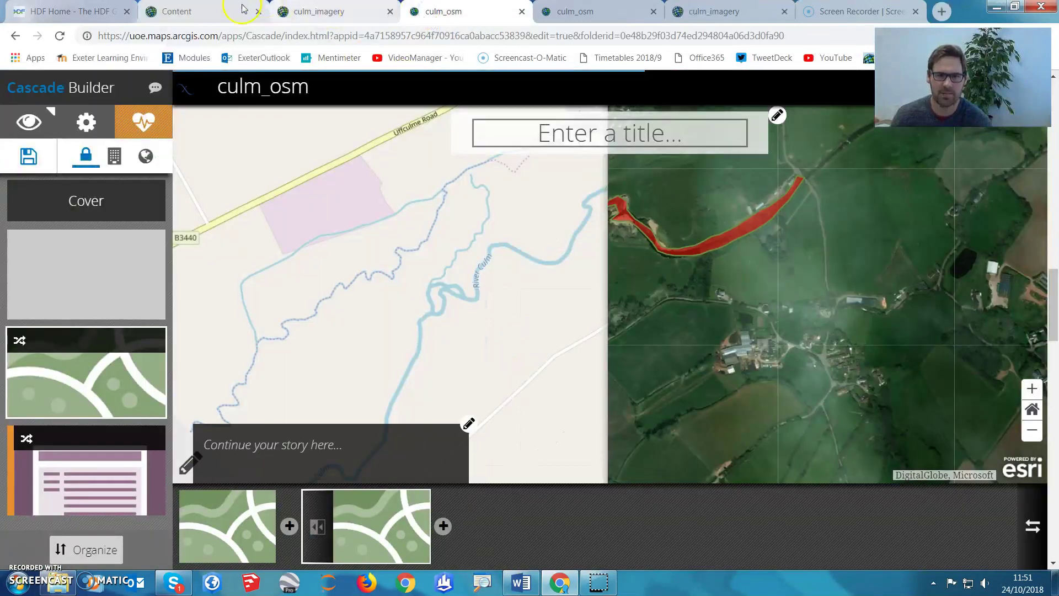
left_click(209, 8)
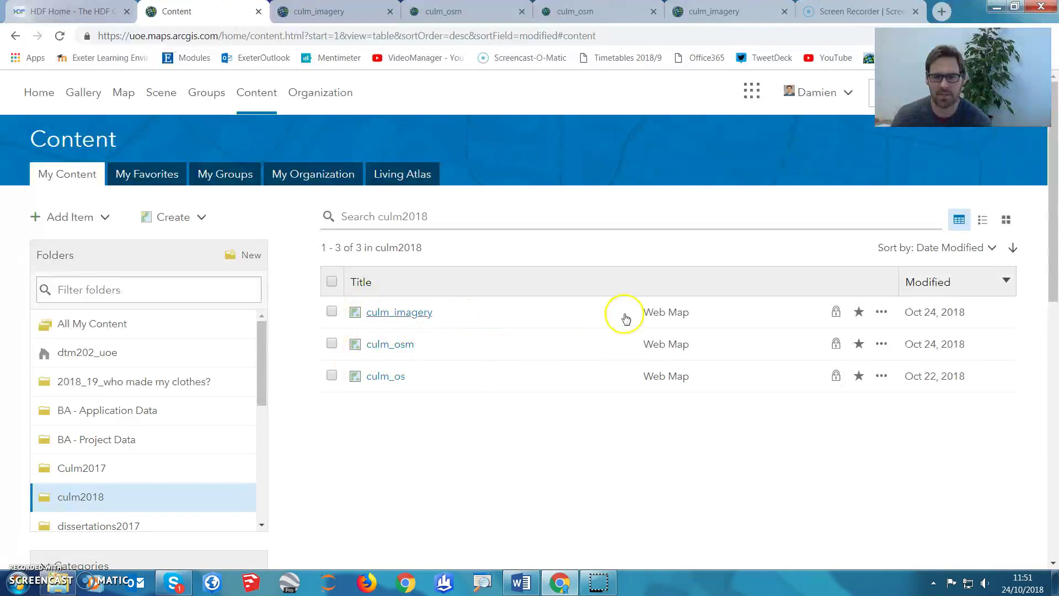
Return to the culm_osm Cascade builder and add an immersive section below the embedded swipe app
left_click(579, 12)
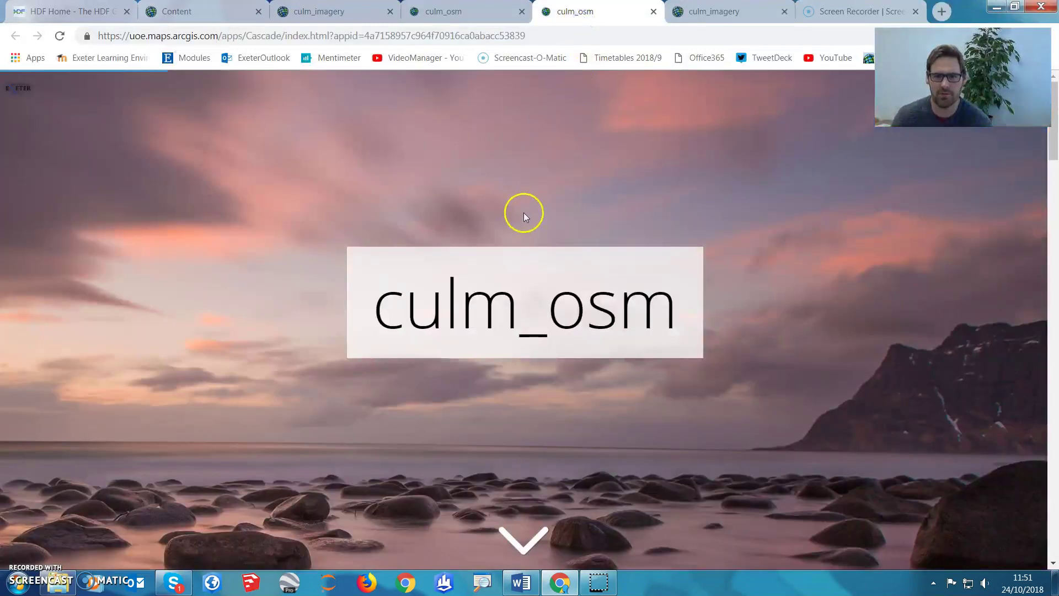
left_click(458, 6)
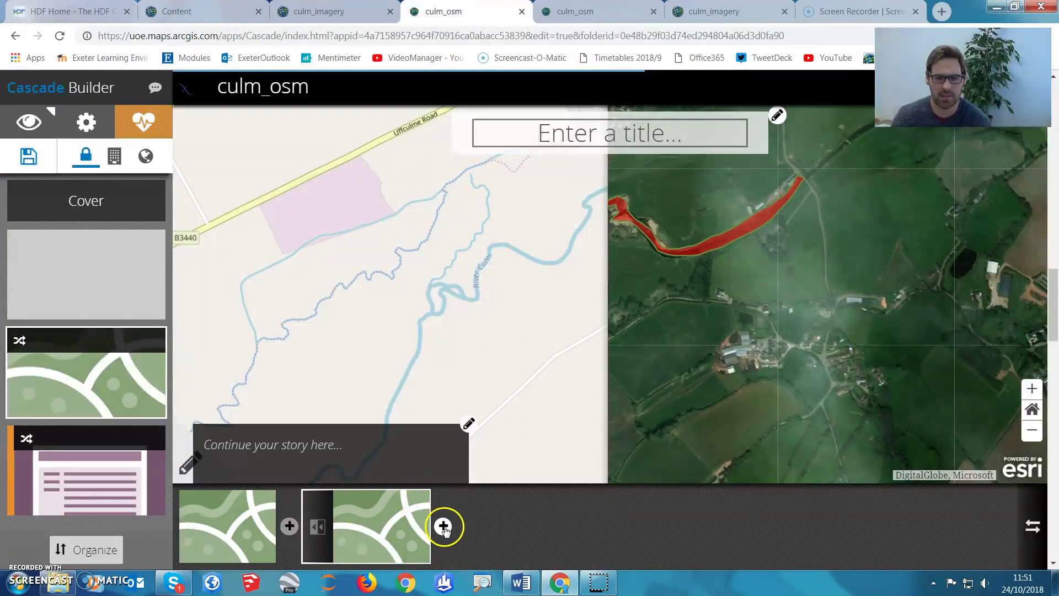
left_click(130, 491)
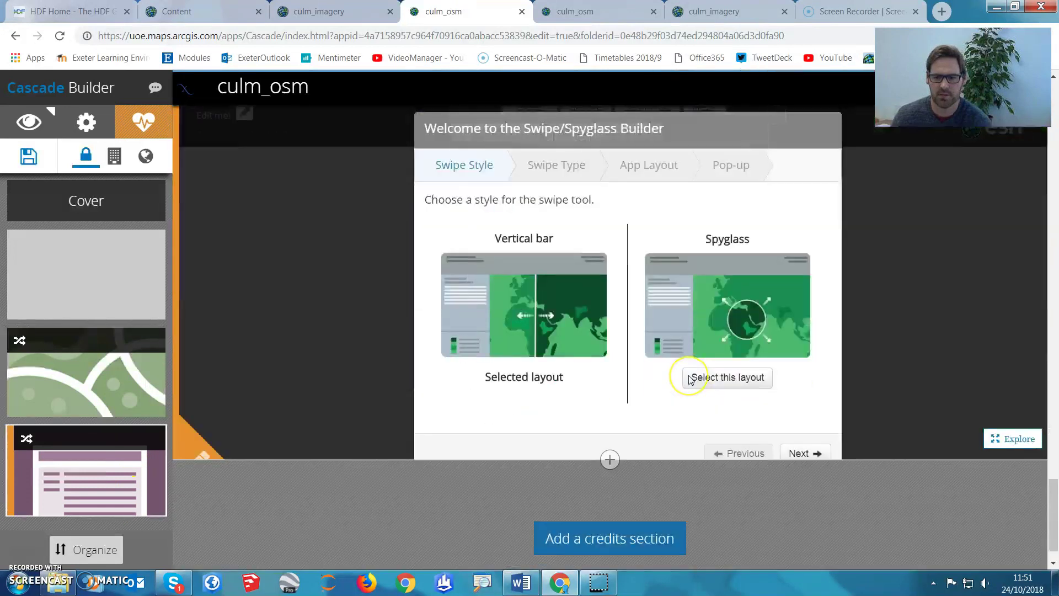
left_click(610, 413)
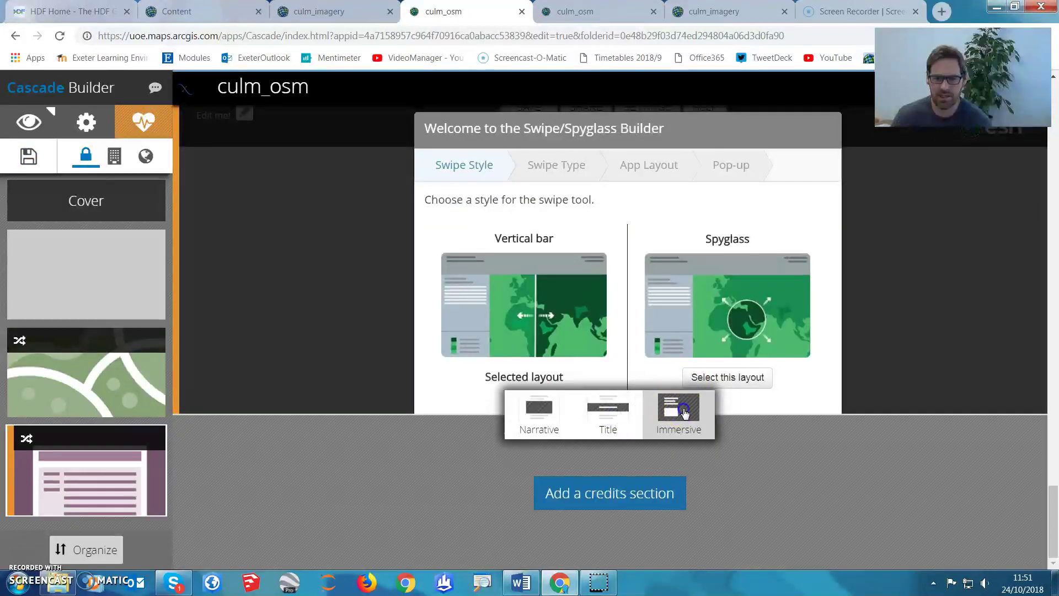
left_click(684, 413)
Set the culm_imagery web map from My Content as the new immersive section's media
left_click(614, 271)
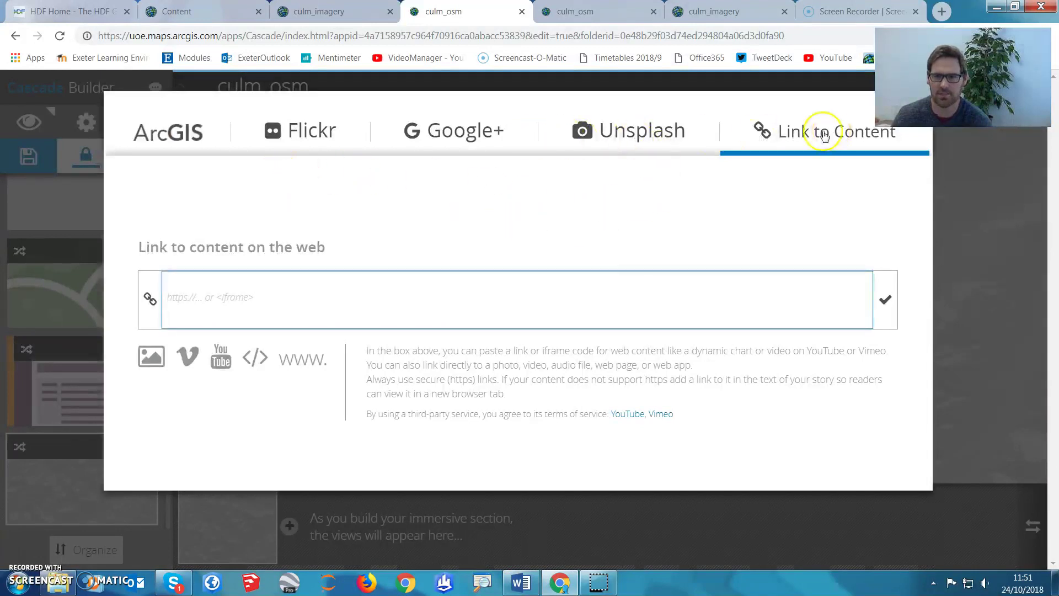
left_click(223, 134)
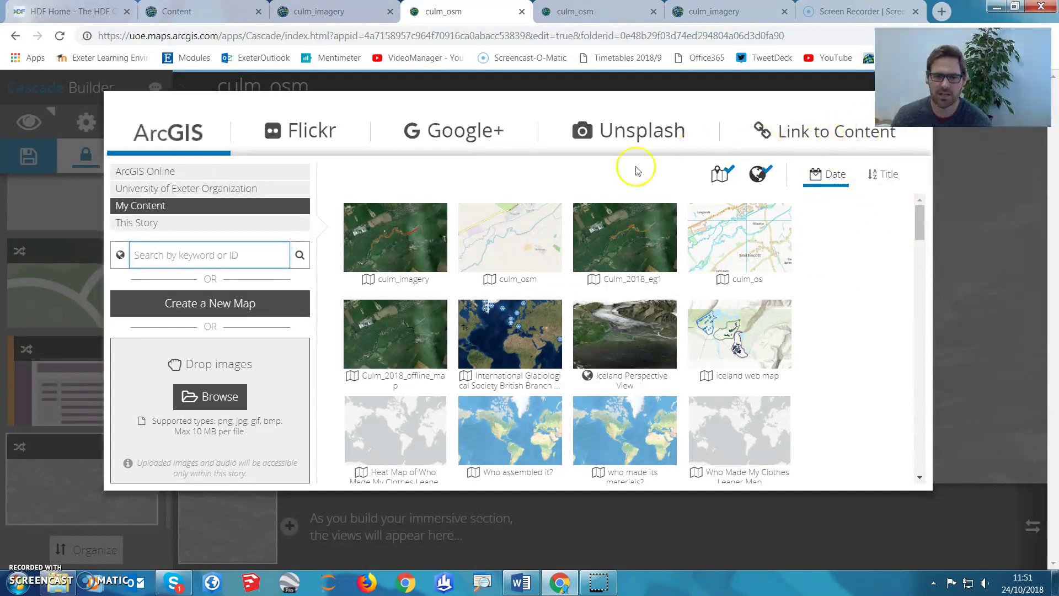
left_click(974, 227)
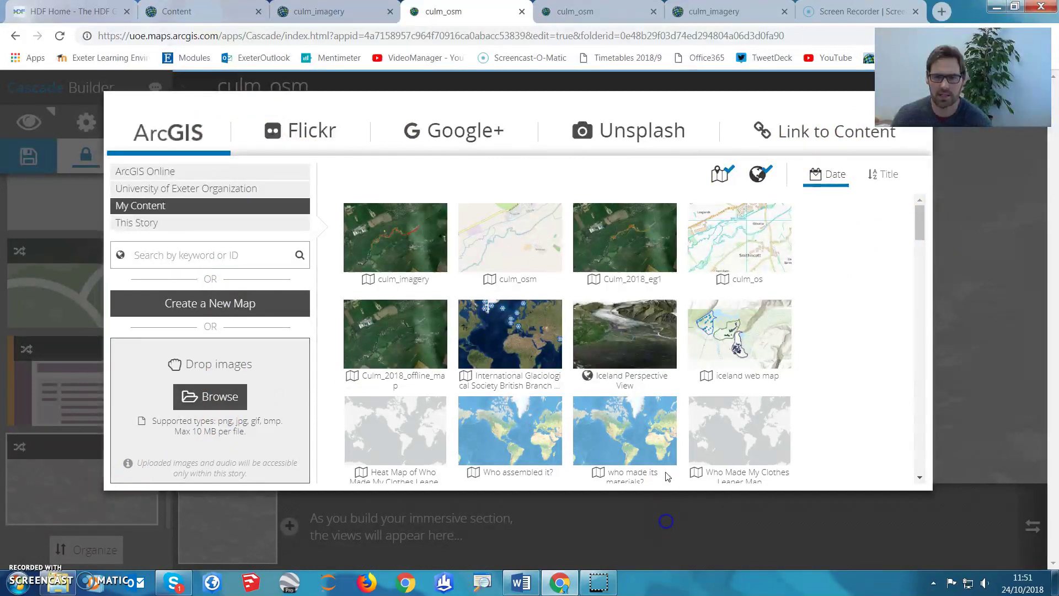
left_click(404, 243)
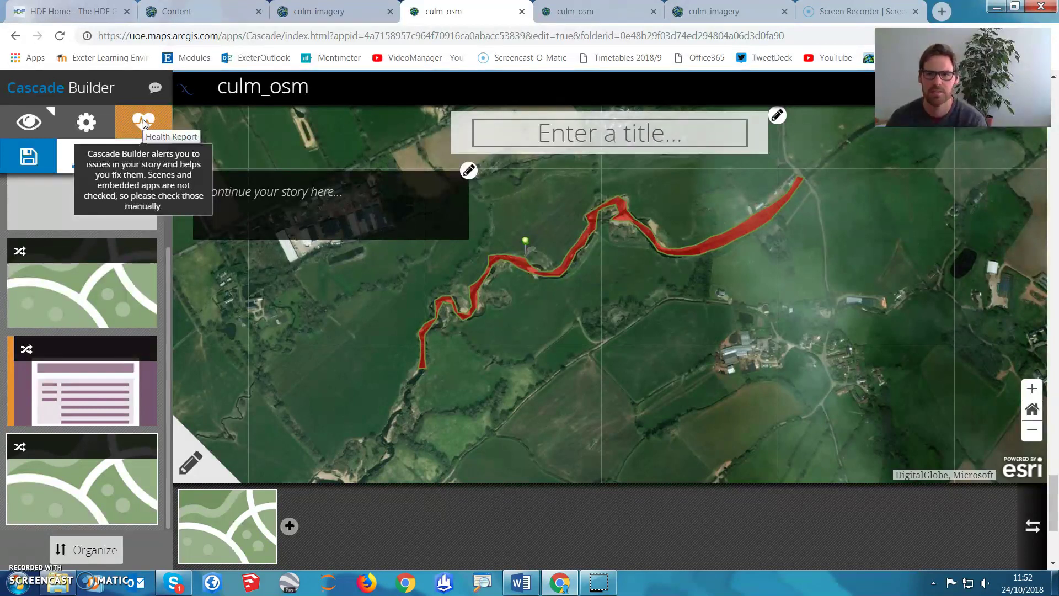
From the culm_imagery web map's sharing options, start creating a web app and search the configurable apps for "spy"
left_click(575, 11)
left_click(713, 11)
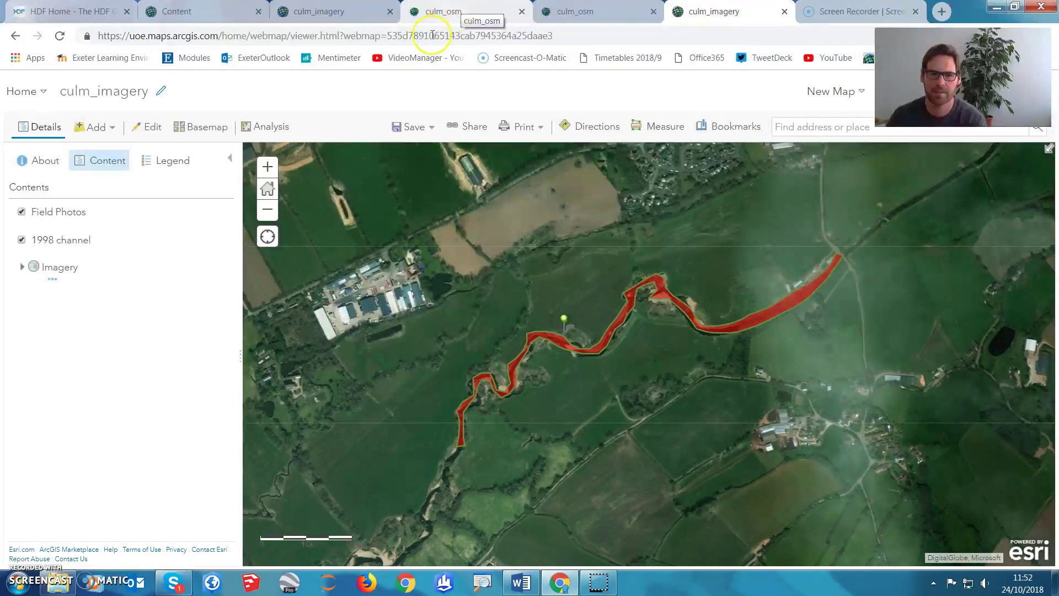
left_click(469, 126)
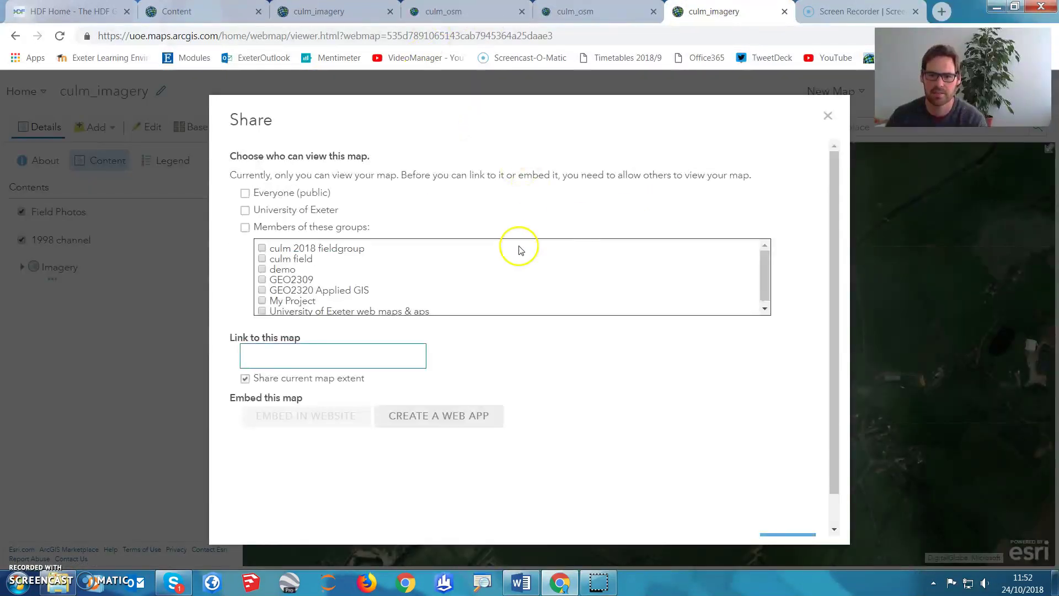
left_click(448, 414)
left_click(728, 187)
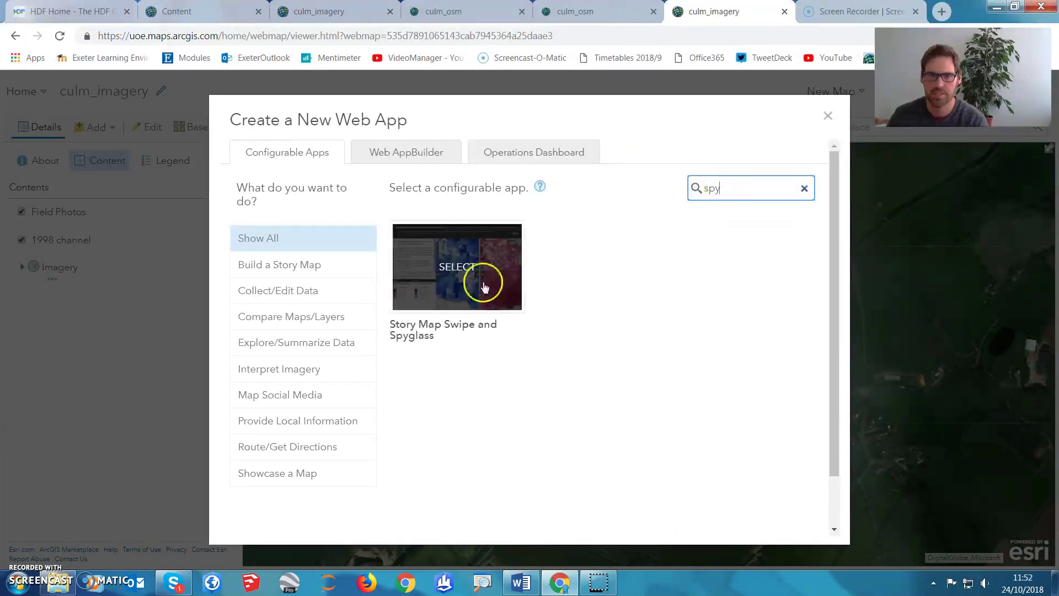
Reload the culm2018 content list, open the culm_imagery web mapping application's details, and review its sharing options without changing them
left_click(182, 11)
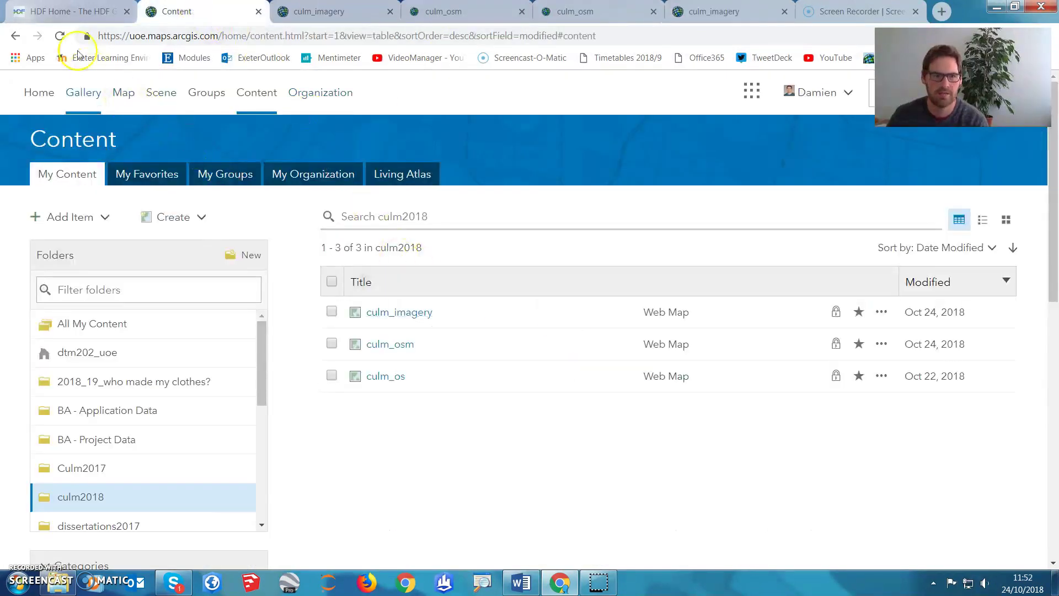
left_click(60, 35)
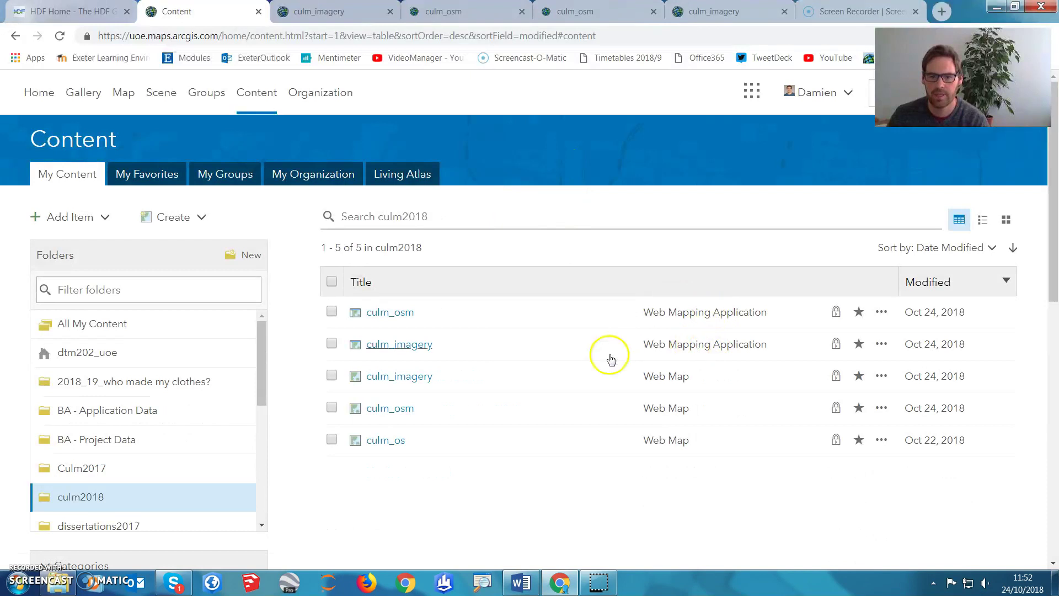
left_click(423, 347)
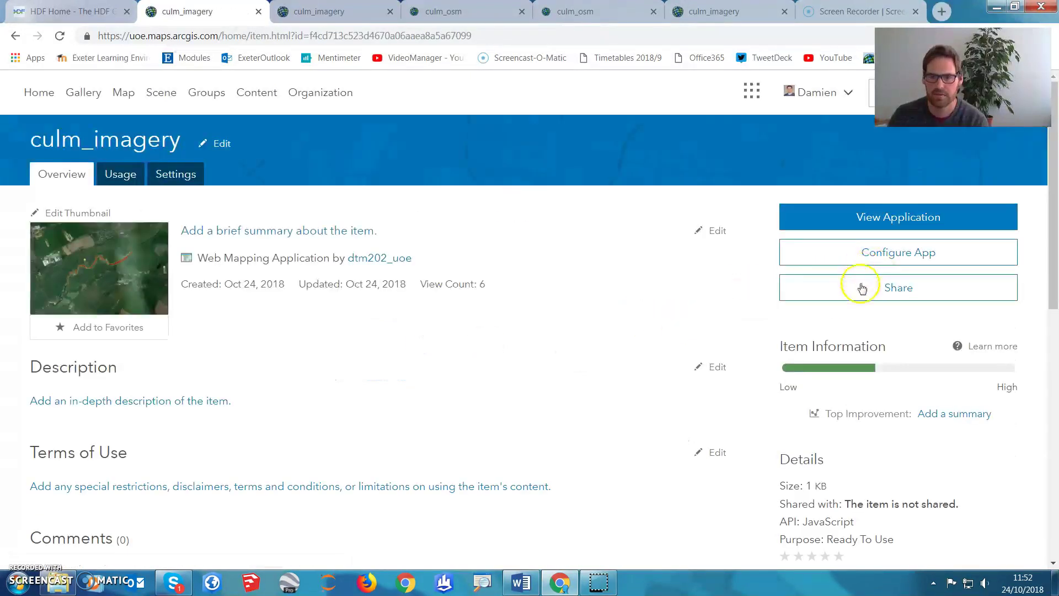
left_click(918, 289)
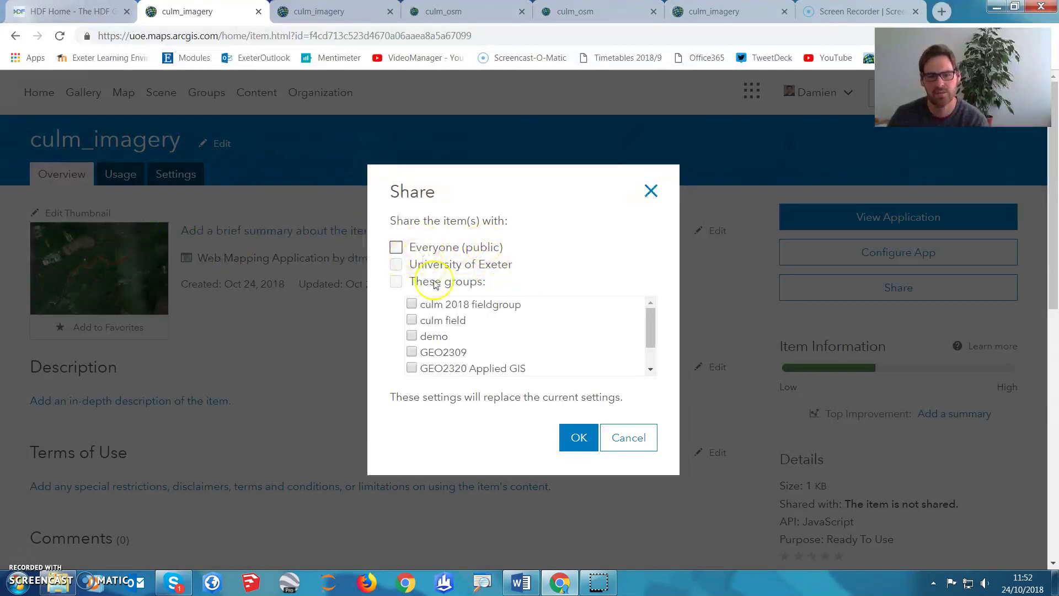
left_click(651, 191)
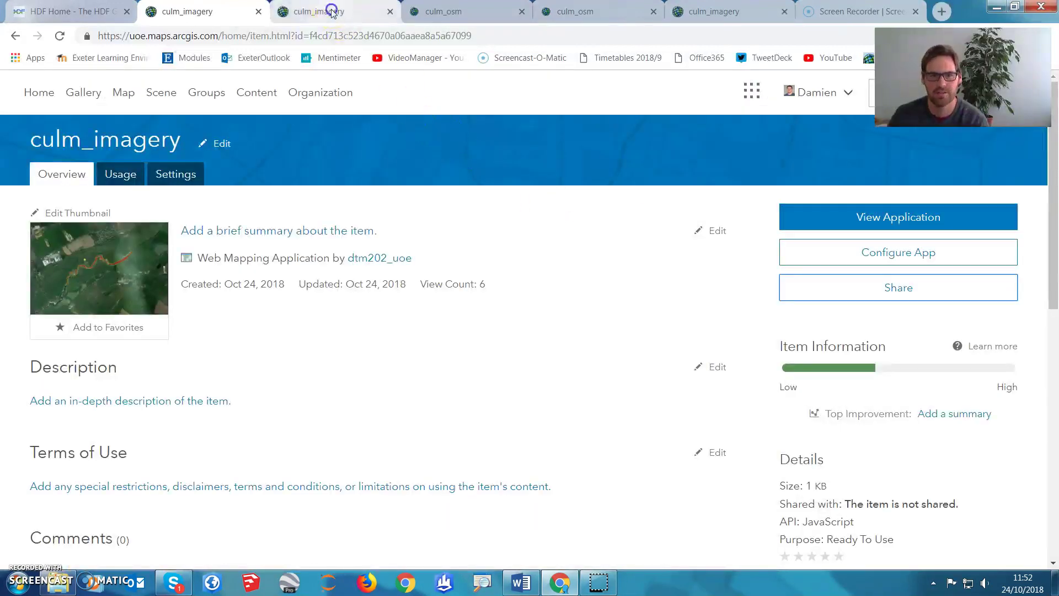
Return to the culm_osm Cascade builder and review the embedded app, the imagery map section and its field photo pin
left_click(332, 12)
left_click(455, 13)
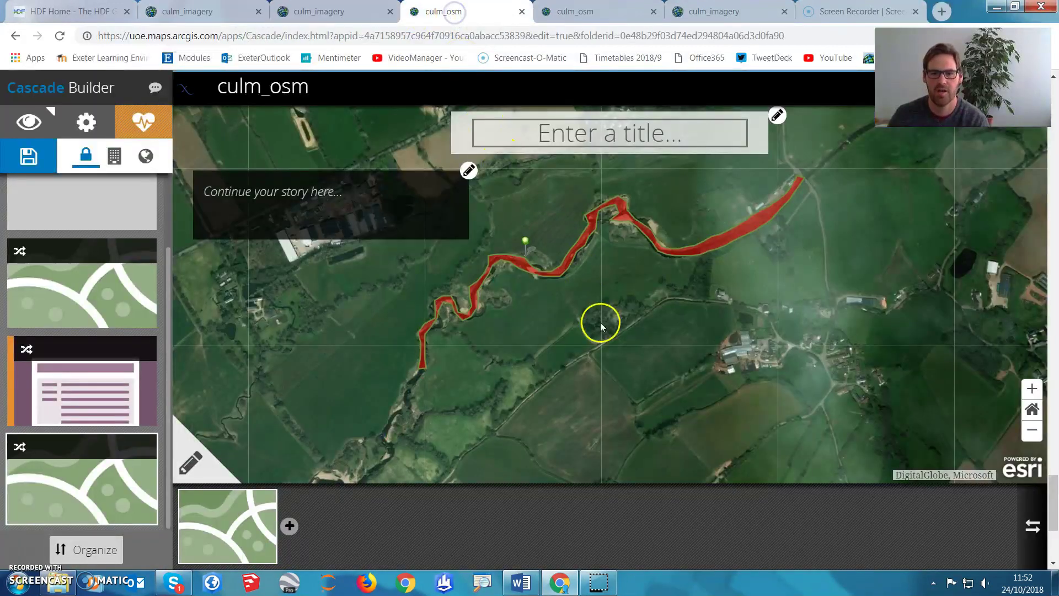
scroll(600, 322, "up", 2)
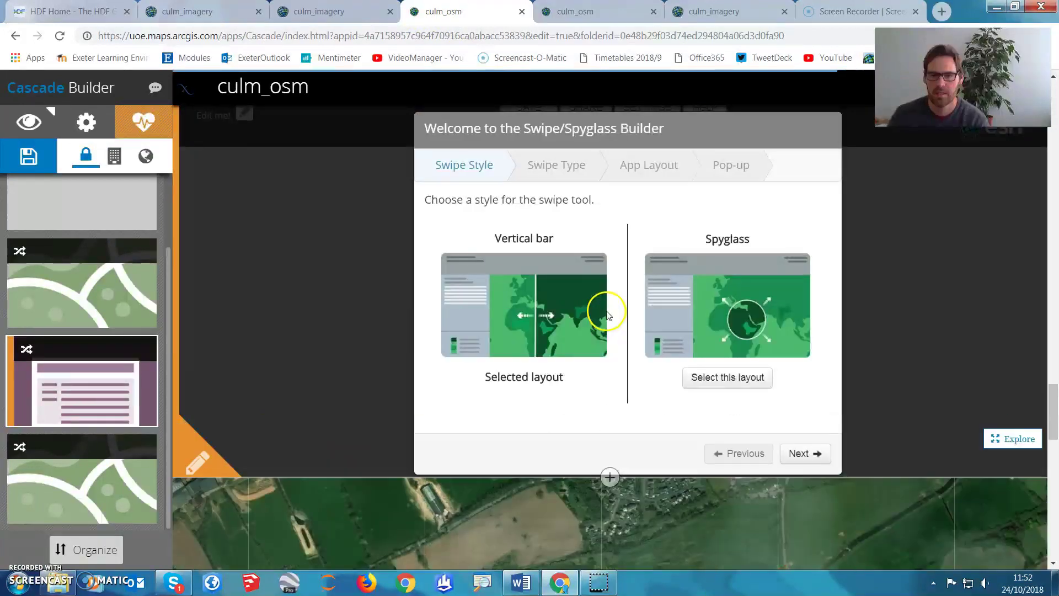
scroll(606, 314, "down", 2)
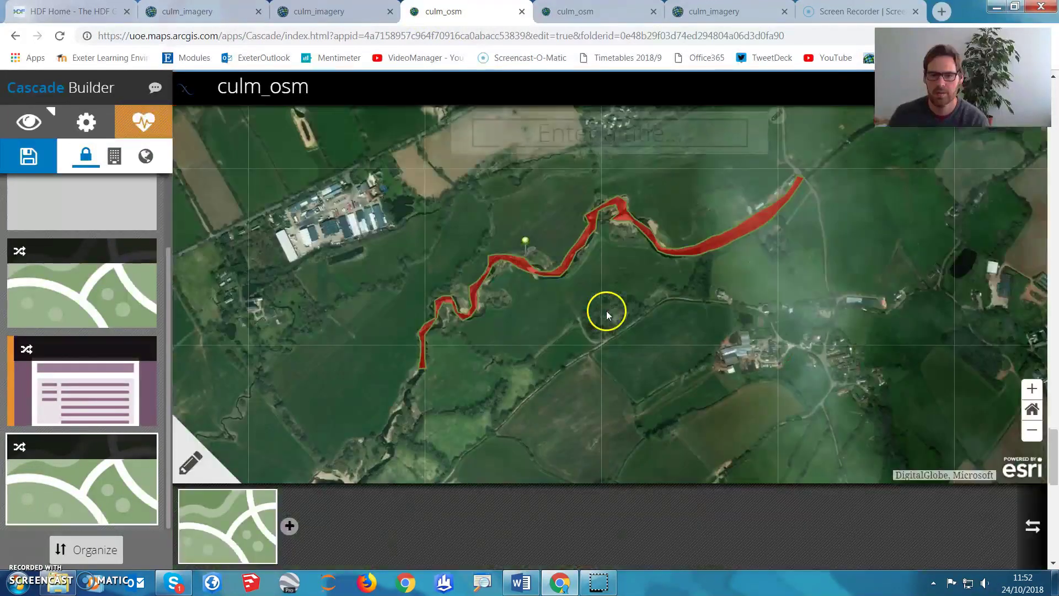
left_click(525, 241)
left_click(719, 156)
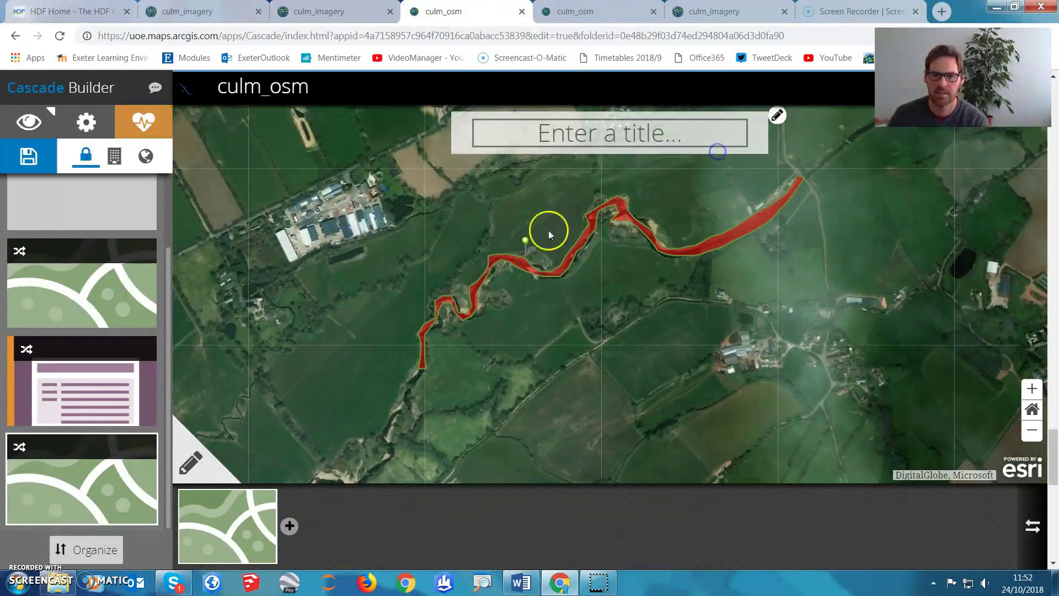
Go back to the culm2018 content list and open the culm_osm web map in Map Viewer
left_click(188, 11)
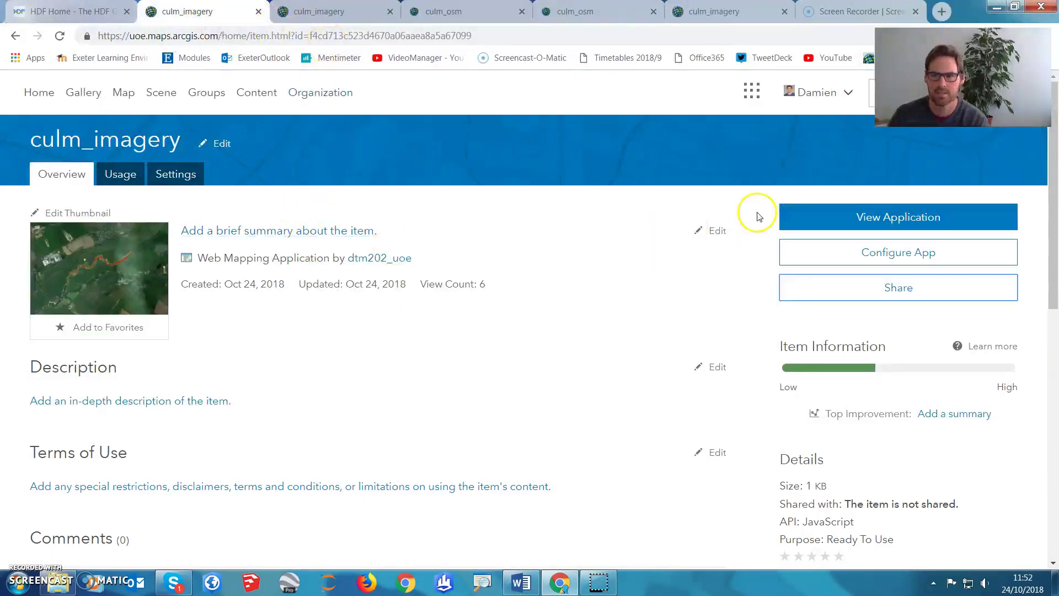
left_click(15, 35)
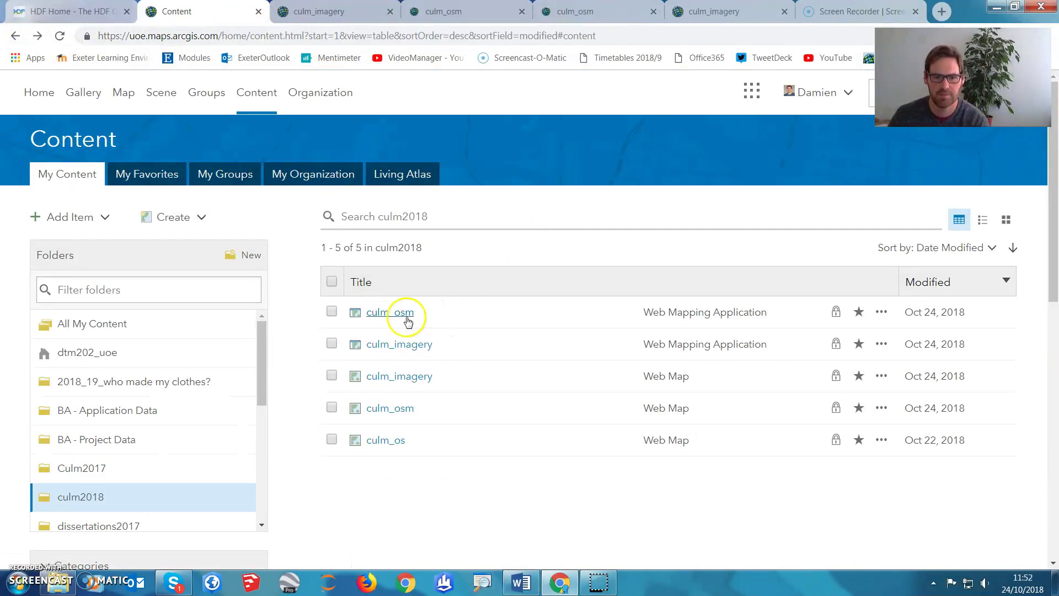
left_click(390, 408)
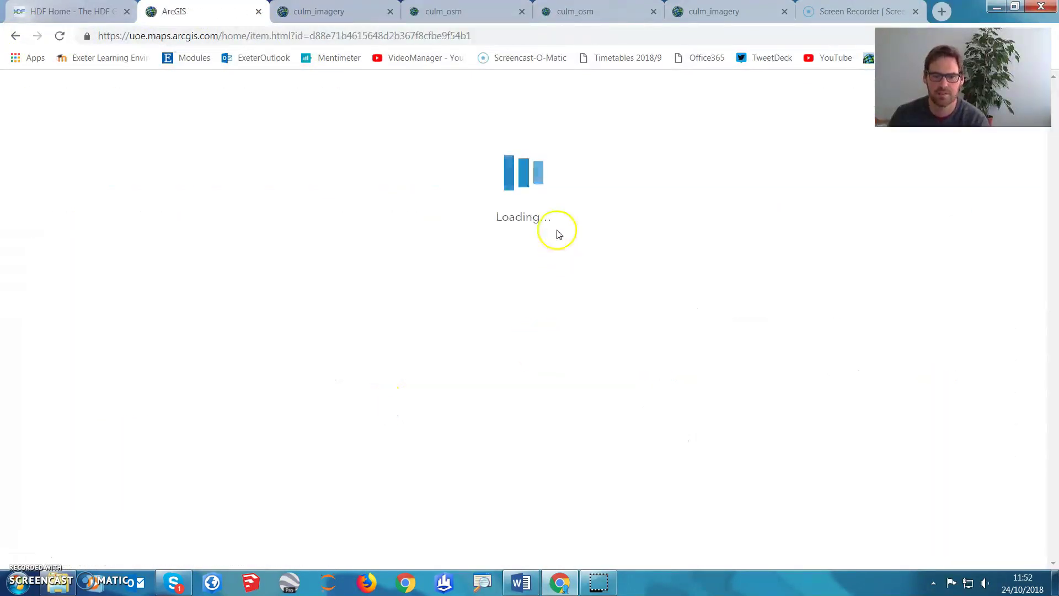
left_click(838, 215)
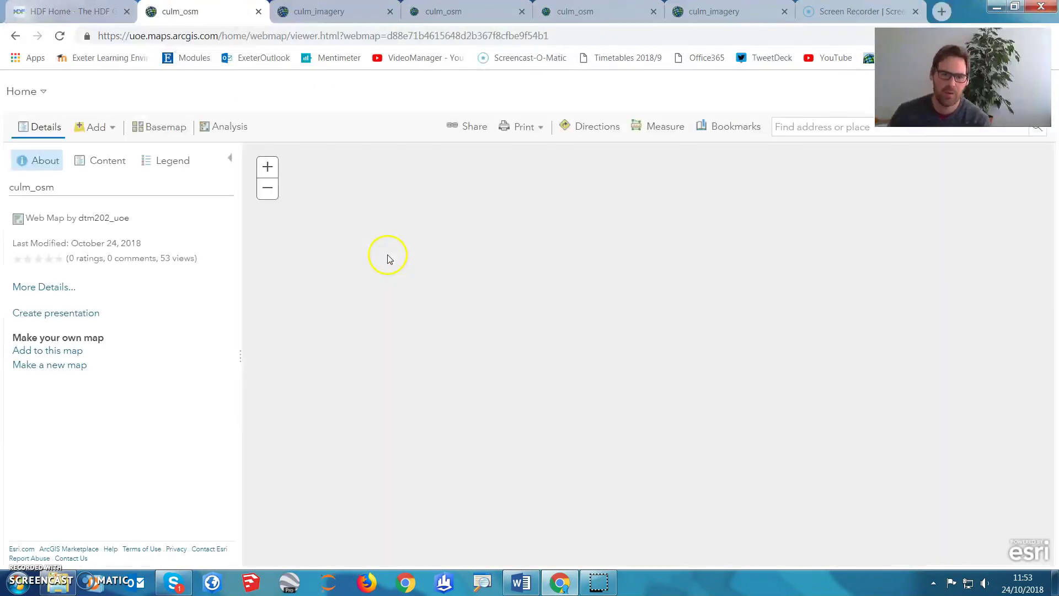
Add a map notes layer named "field pictures" to the culm_osm map using the Map Notes template
left_click(99, 127)
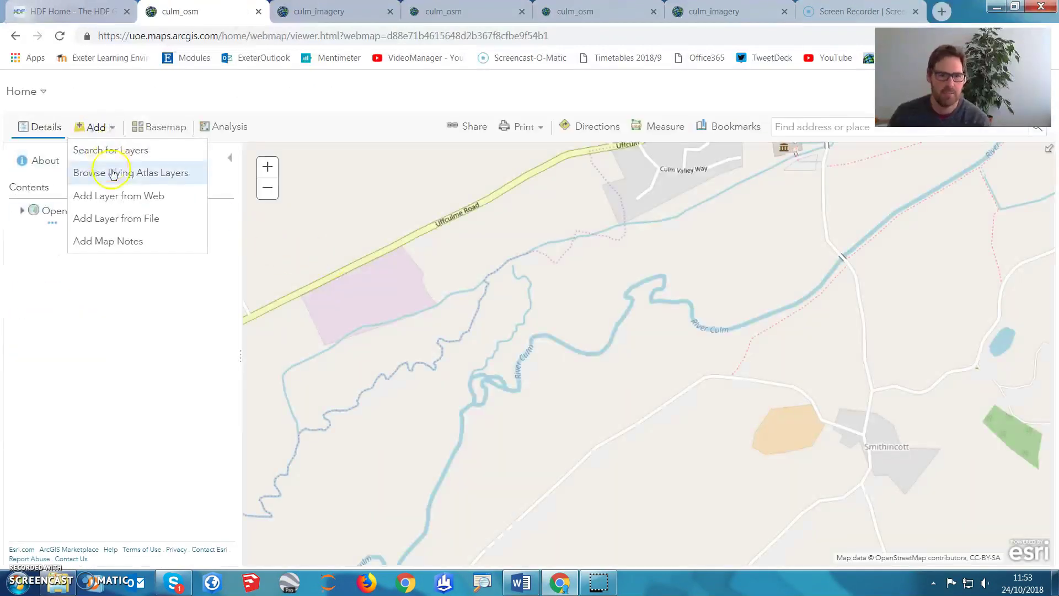
left_click(118, 240)
left_click_drag(513, 306, 406, 299)
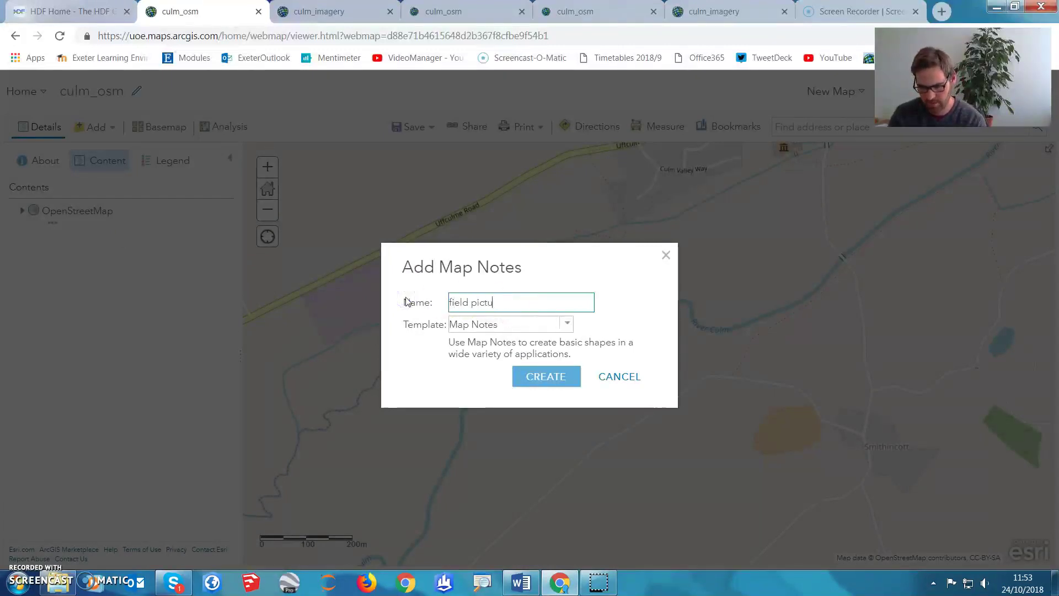
left_click(545, 377)
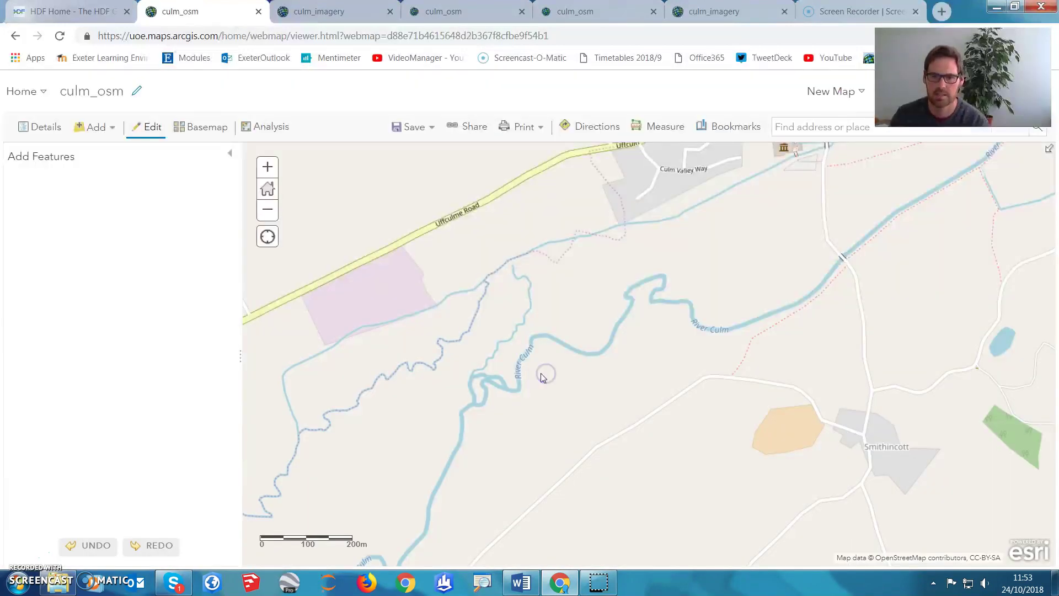
Place a stickpin on the River Culm bend and give it the title "Field photo"
left_click(36, 206)
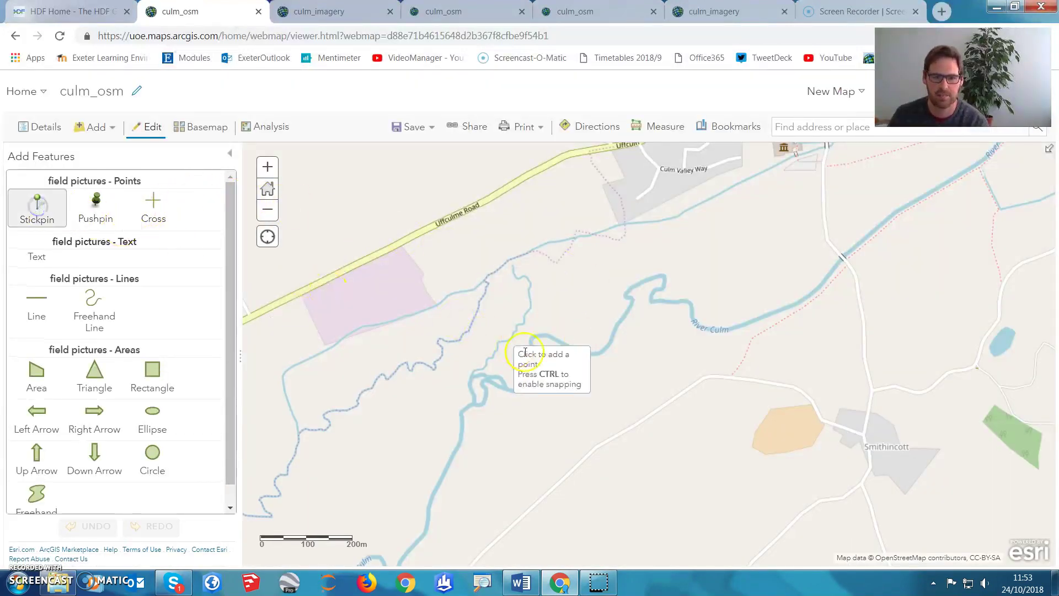
left_click(558, 342)
left_click_drag(712, 268, 663, 264)
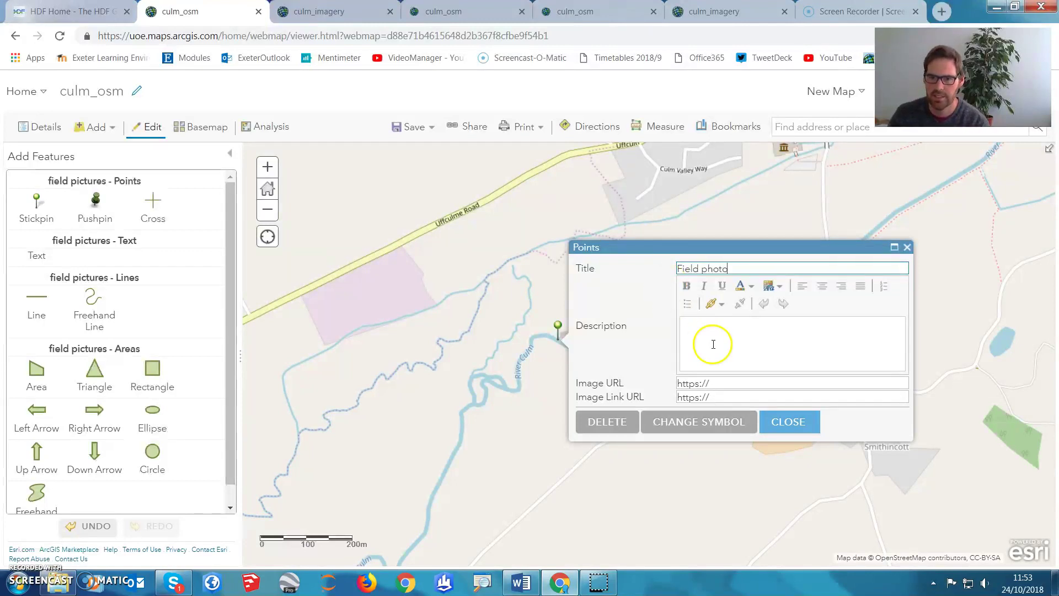
For the stickpin's image URL, search Google Images for "flickr culm" in a new tab and preview the first bamboo picture
left_click_drag(728, 383, 675, 383)
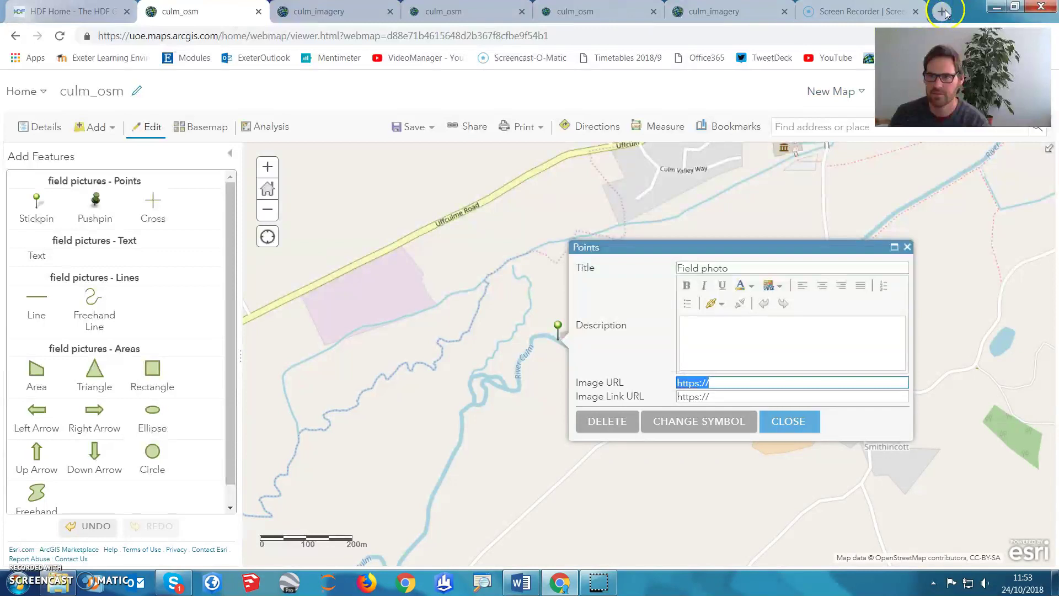
key("ctrl+t")
type("flic")
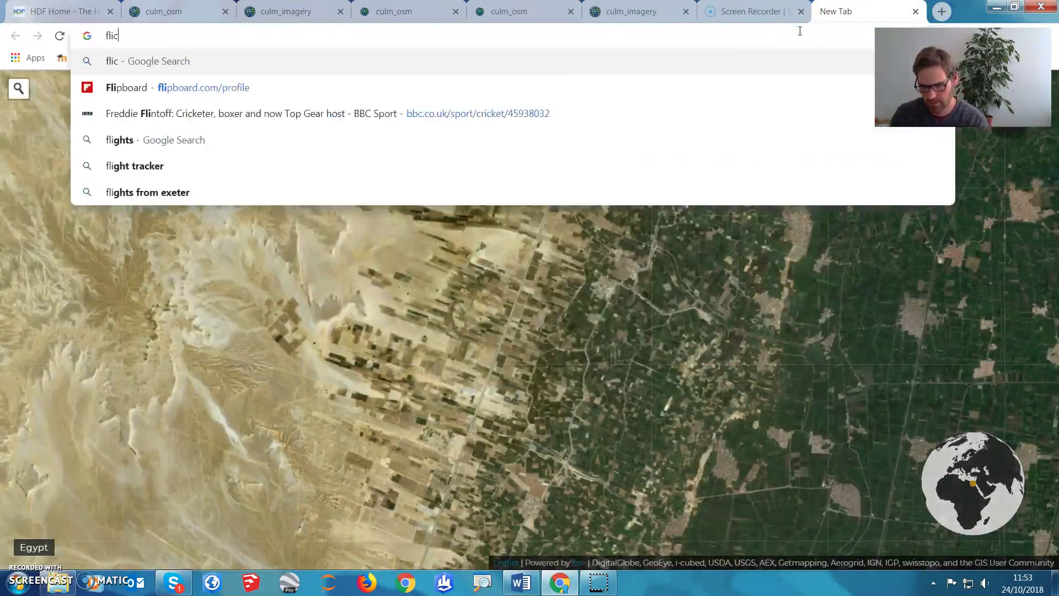
type("kr culm")
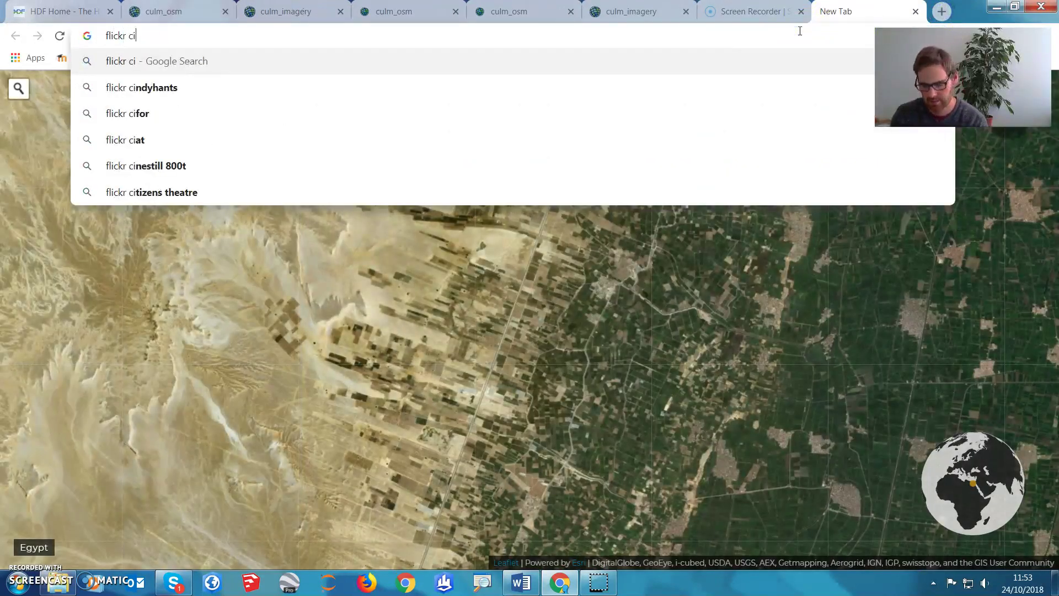
key("Return")
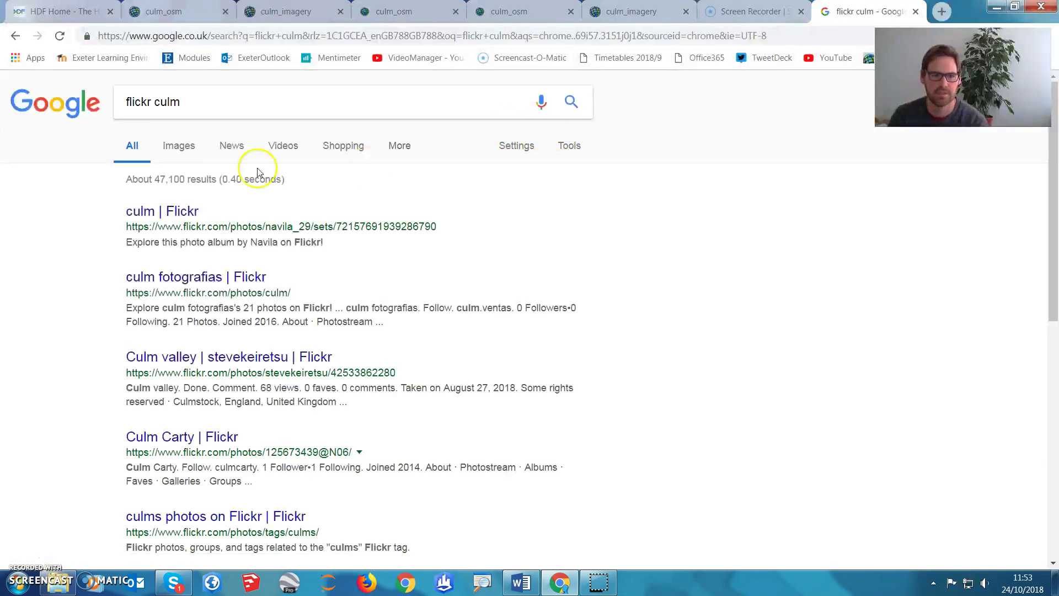
left_click(178, 145)
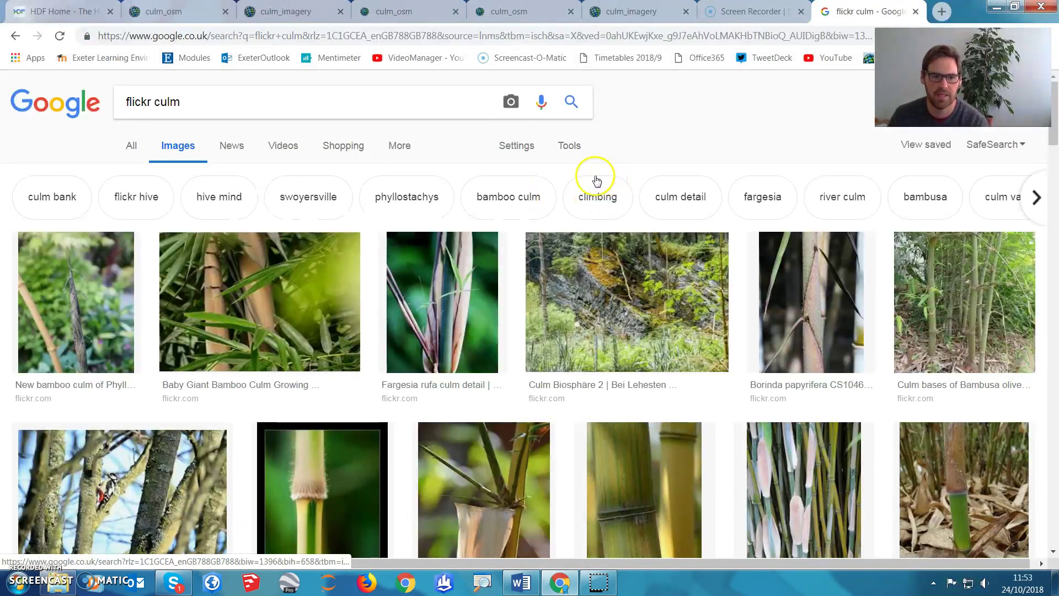
left_click(98, 276)
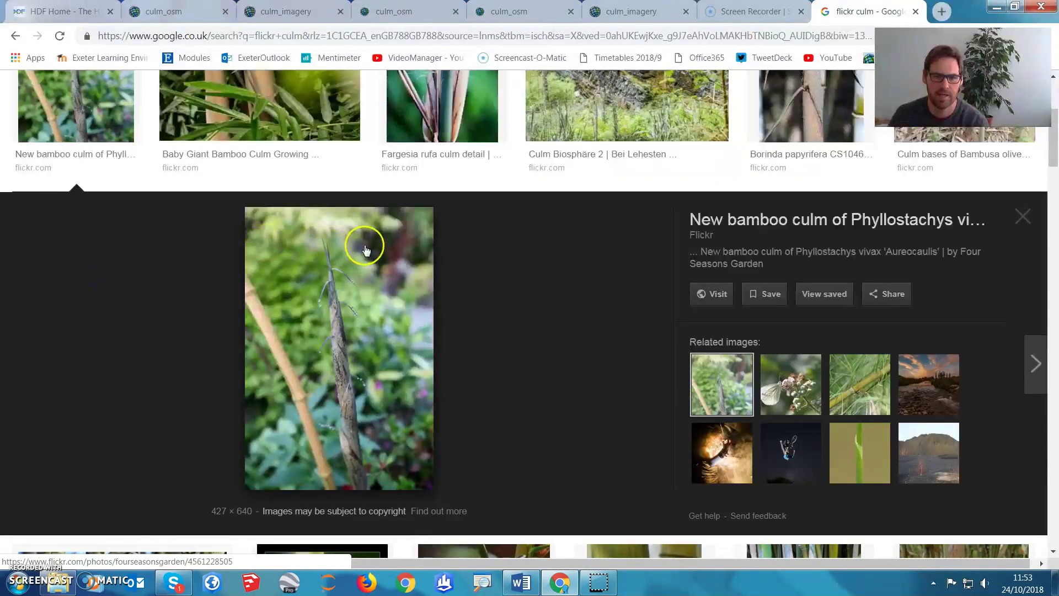
Copy the bamboo picture's image address and paste it as the Field photo stickpin's image URL in the culm_osm map
right_click(358, 322)
left_click(424, 481)
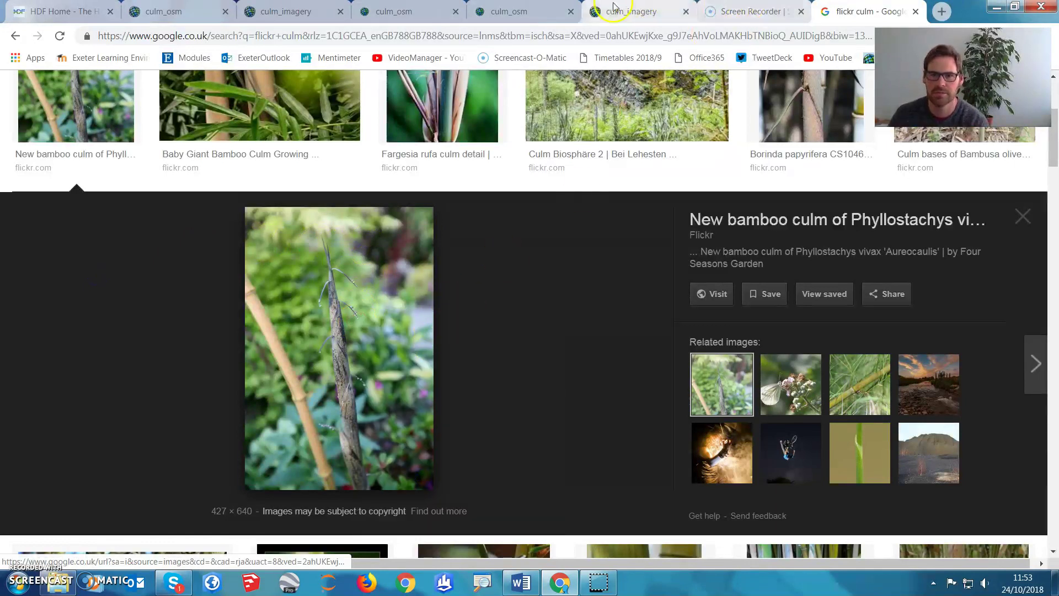
left_click(634, 11)
left_click(518, 11)
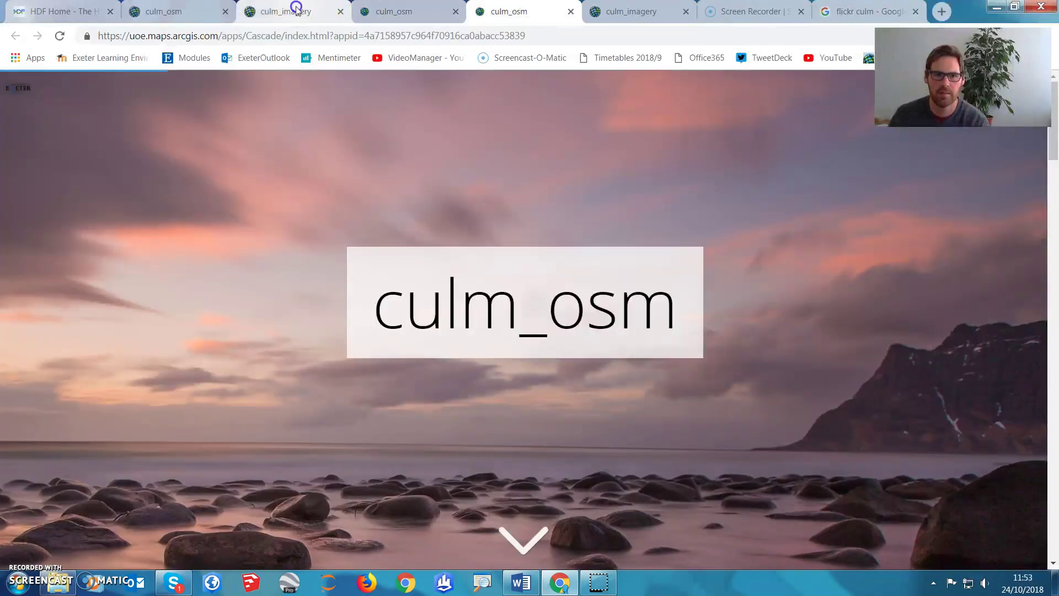
left_click(293, 11)
left_click(178, 10)
left_click(722, 381)
key("ctrl+v")
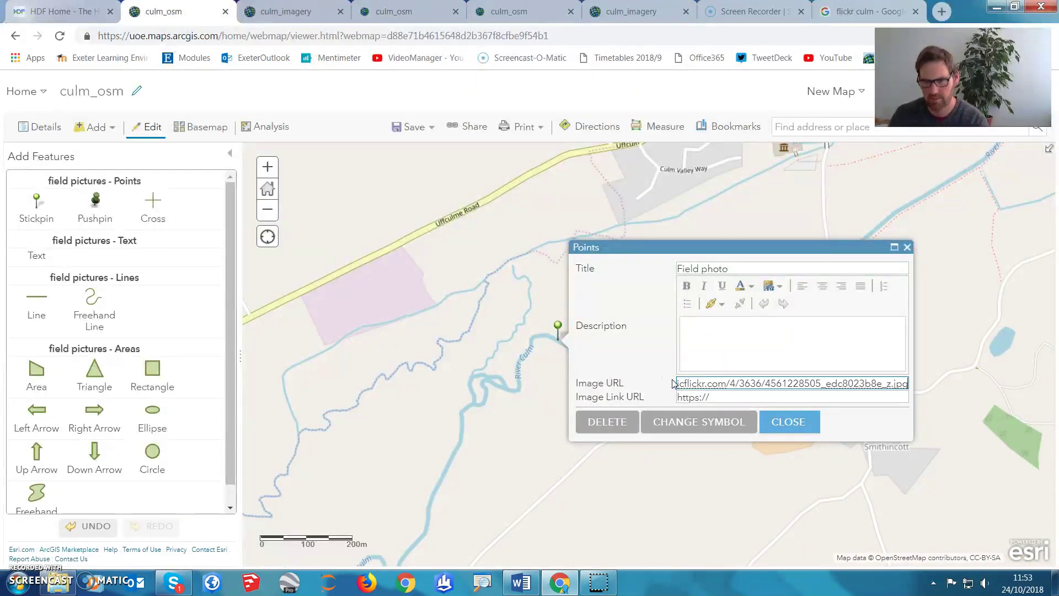
Finish editing the Field photo stickpin and save the culm_osm map
left_click(789, 423)
left_click(414, 126)
left_click(412, 149)
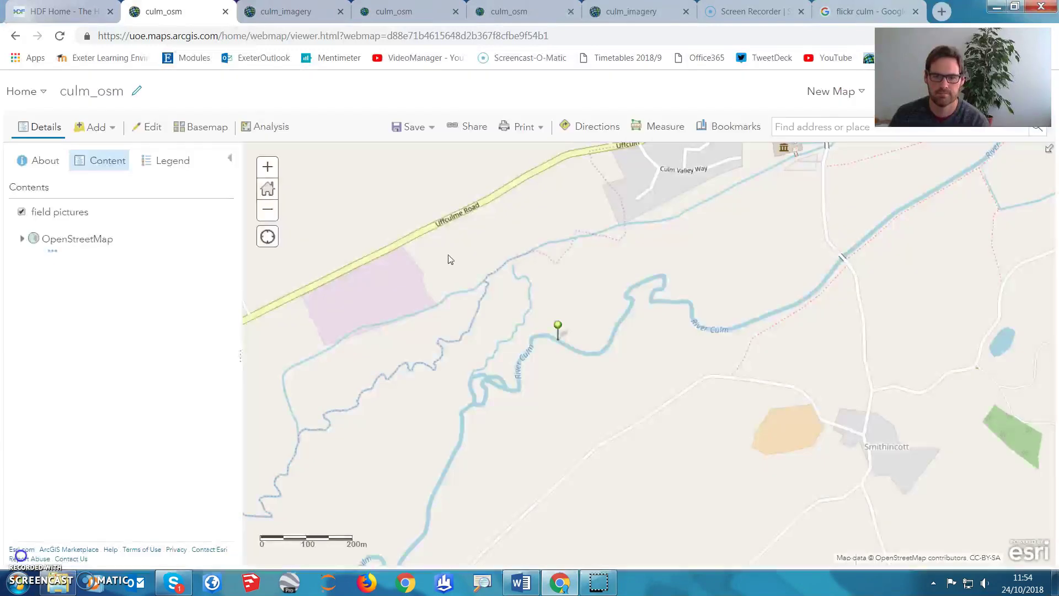
Check the Field photo stickpin's pop-up on the map and look through the field pictures layer's options
left_click(558, 326)
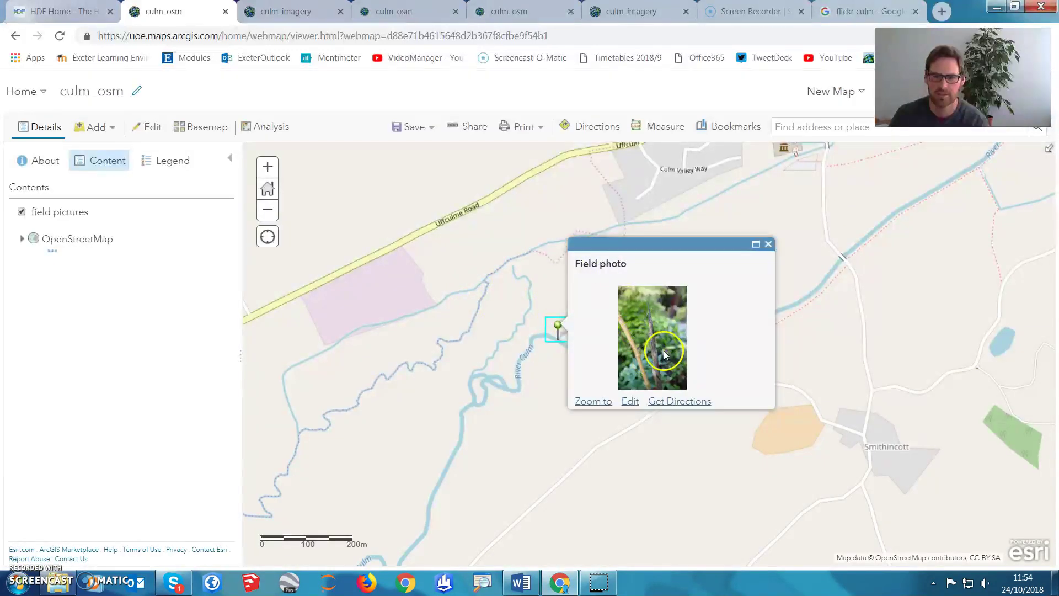
left_click(768, 245)
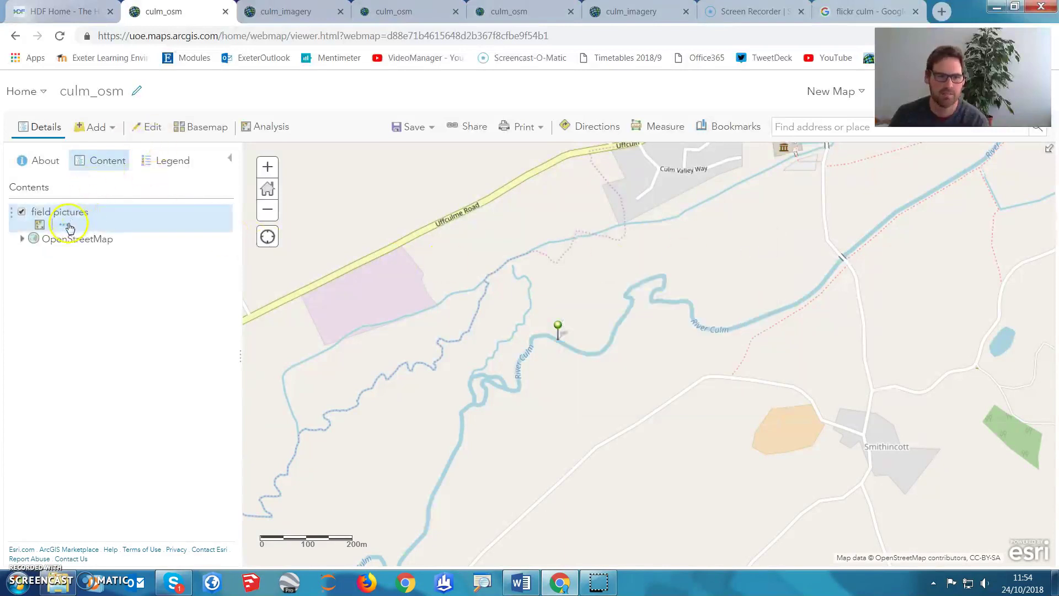
left_click(67, 225)
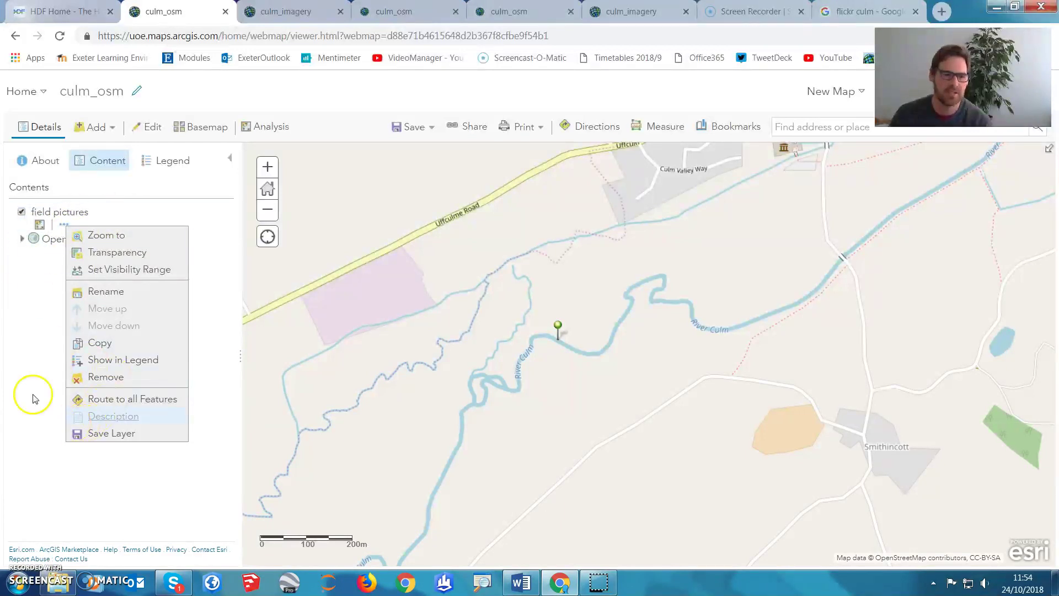
left_click(28, 298)
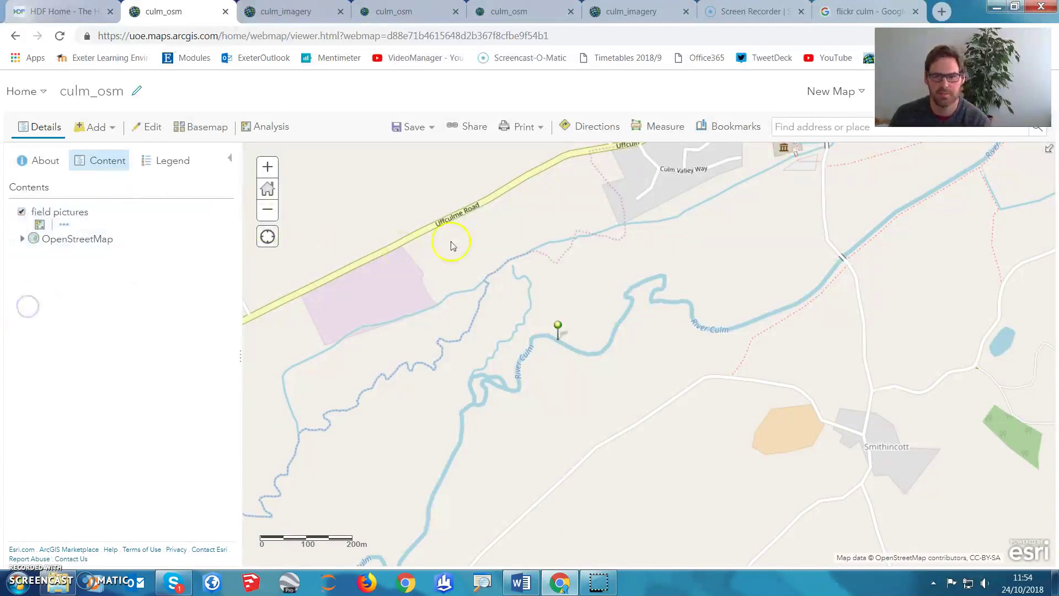
left_click(558, 326)
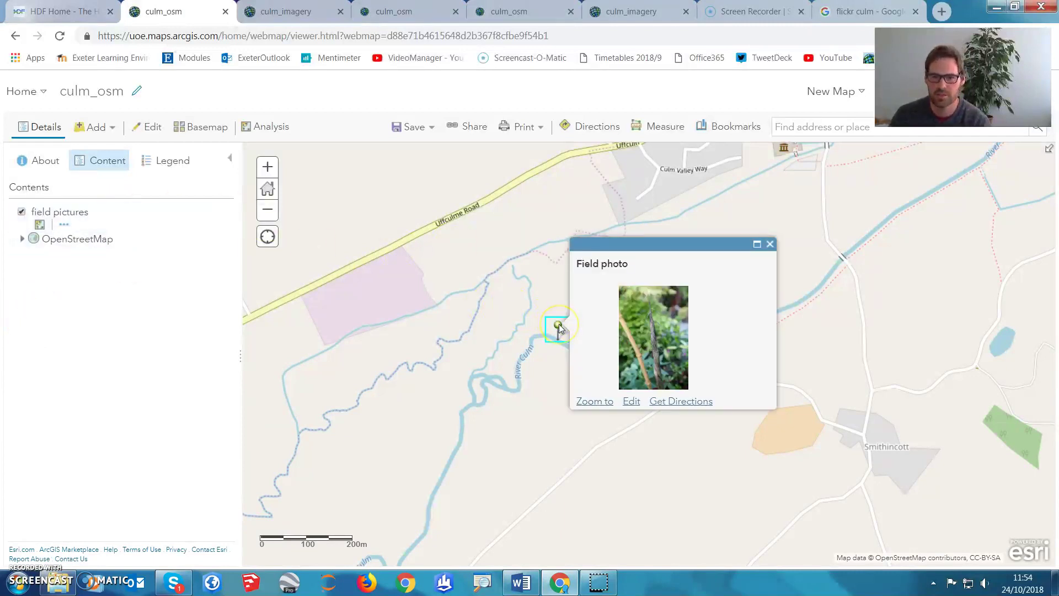